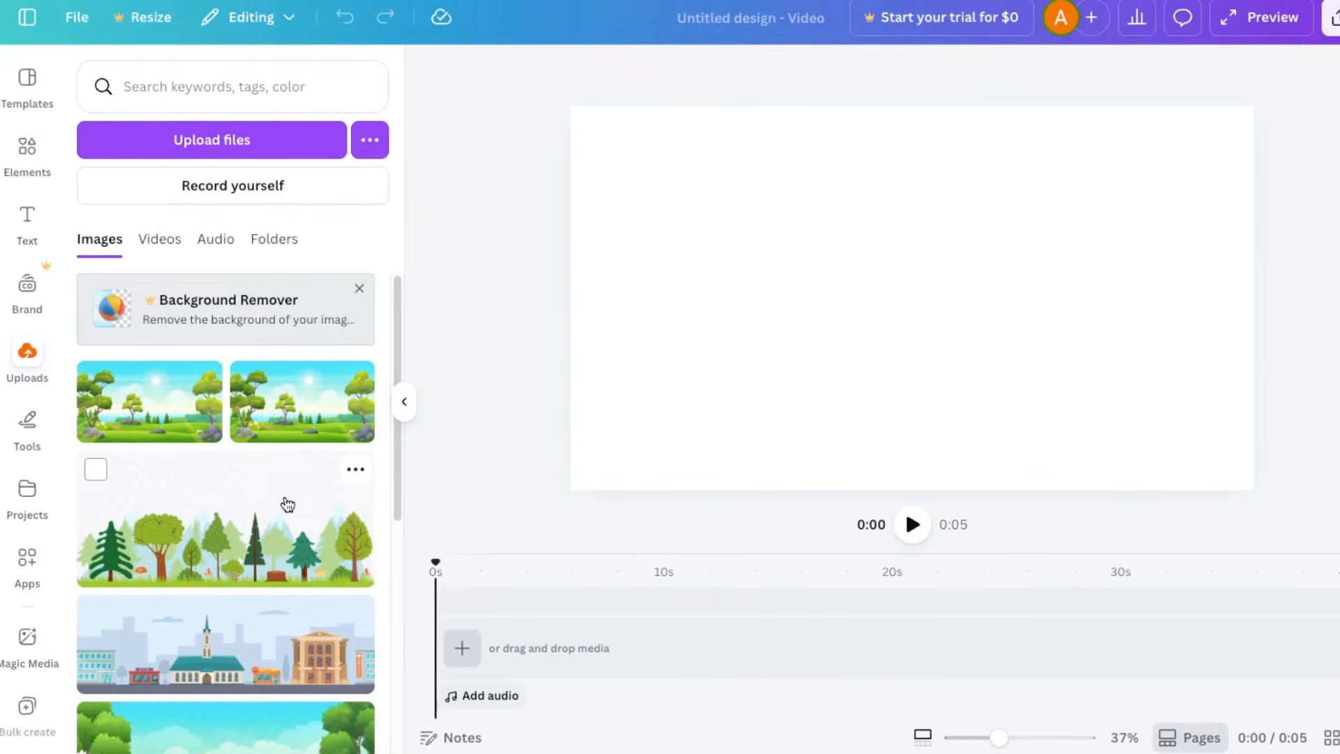
Step: Place the uploaded forest image with trees and grass at the start of the video timeline
left_click_drag(209, 556, 443, 626)
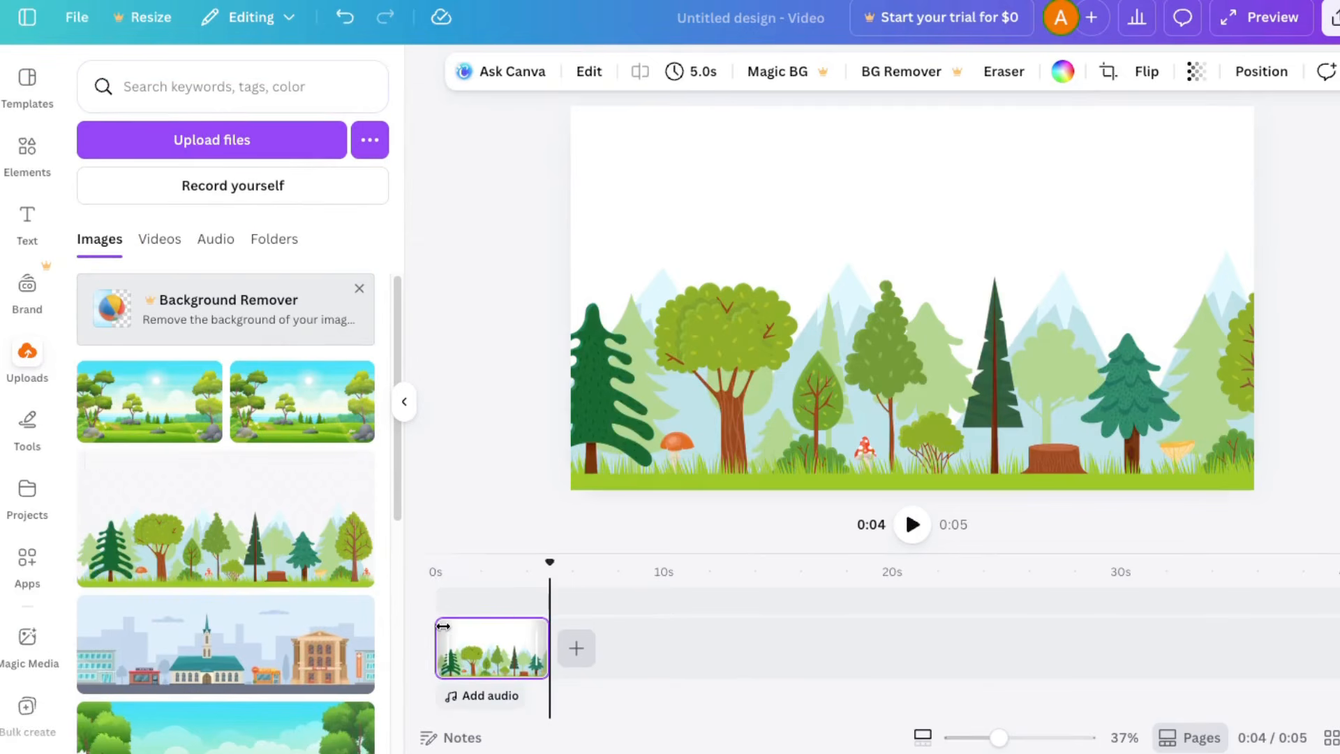
Step: Search the element library for "forest" and limit the results to graphics
left_click(27, 147)
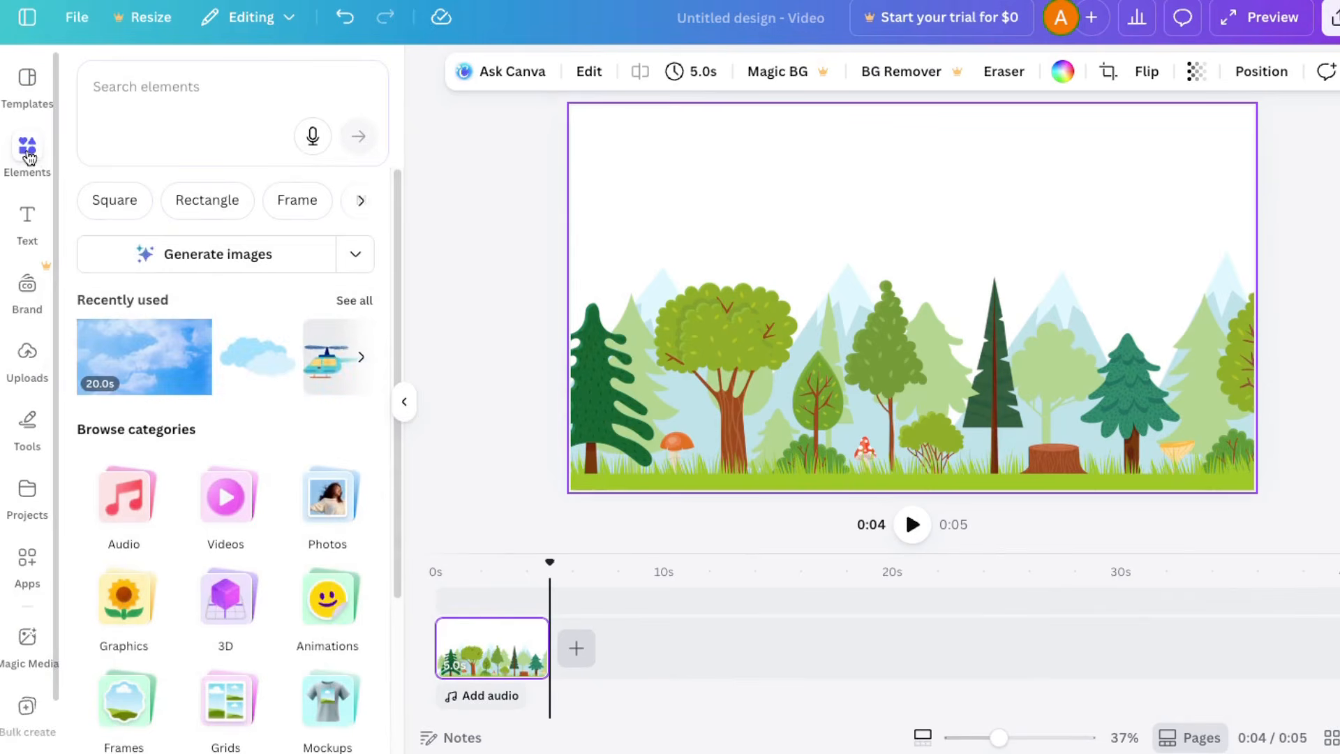
left_click(141, 96)
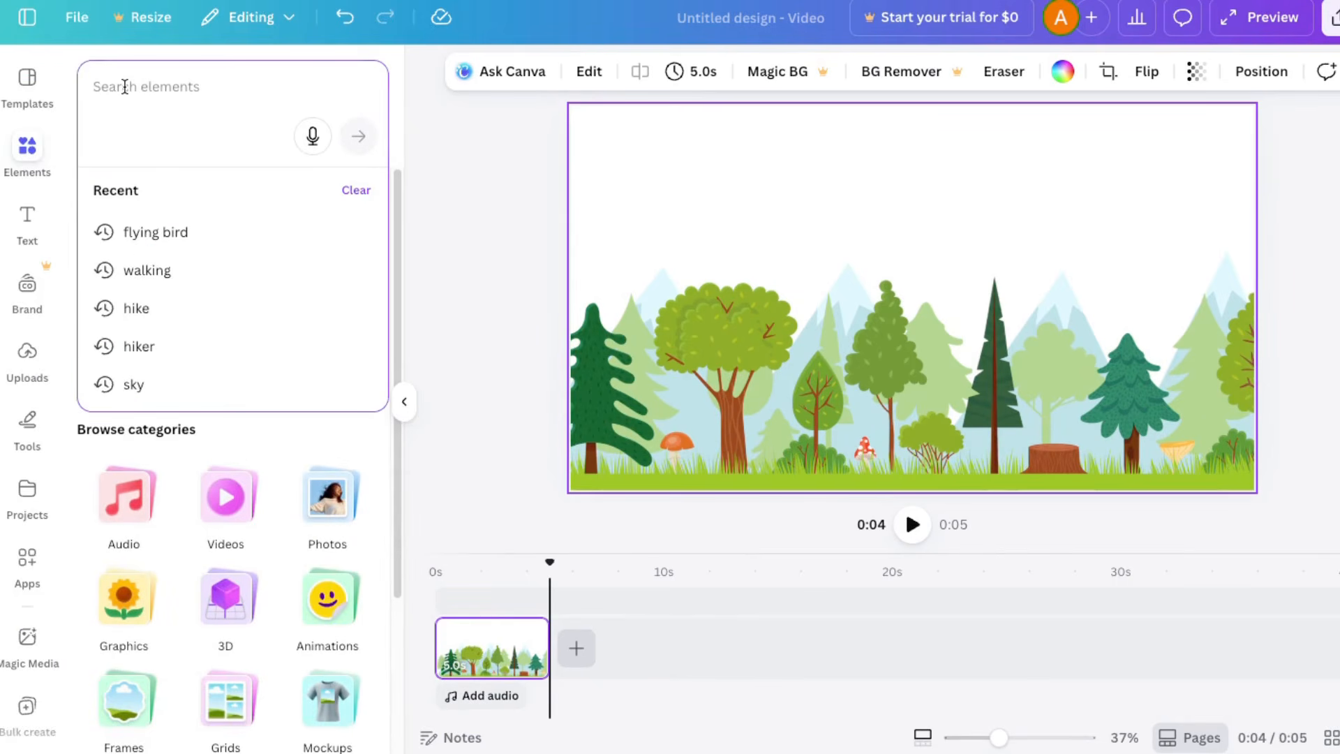
type("forest")
key("Return")
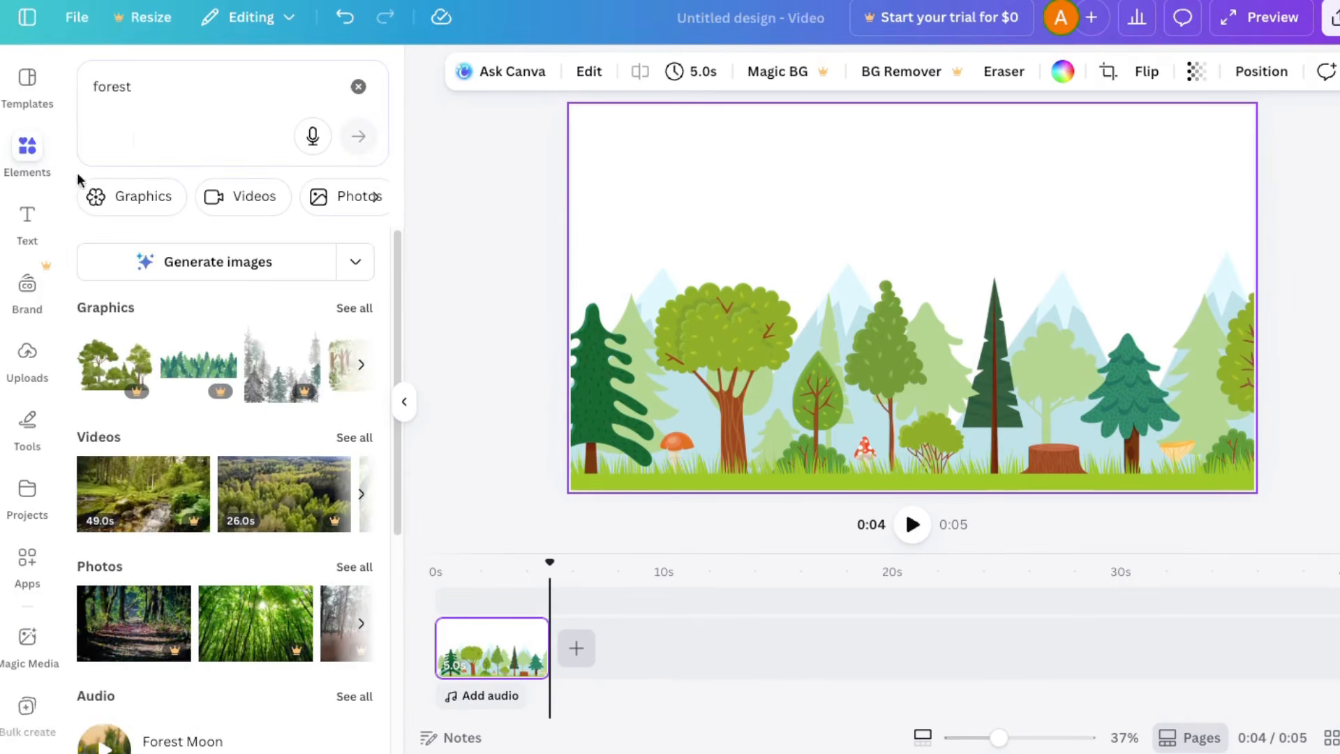
left_click(91, 196)
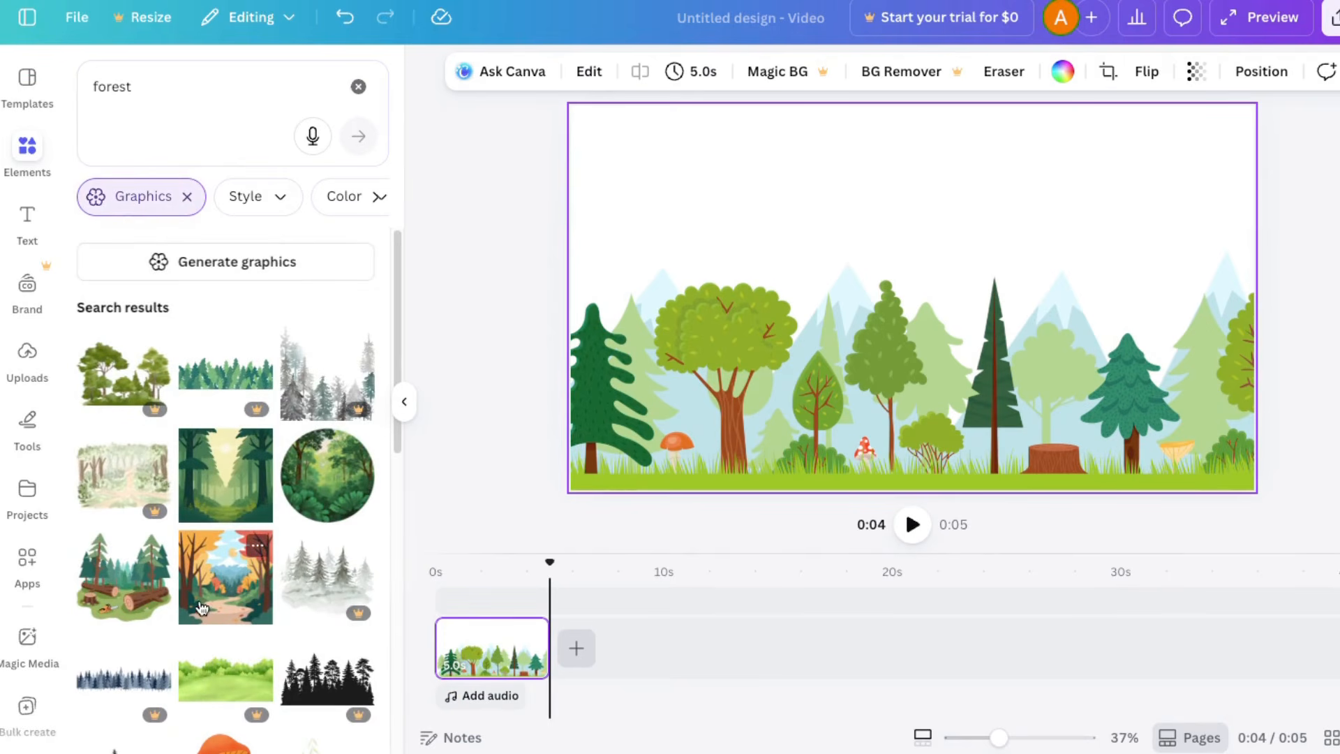
scroll(202, 608, "down", 2)
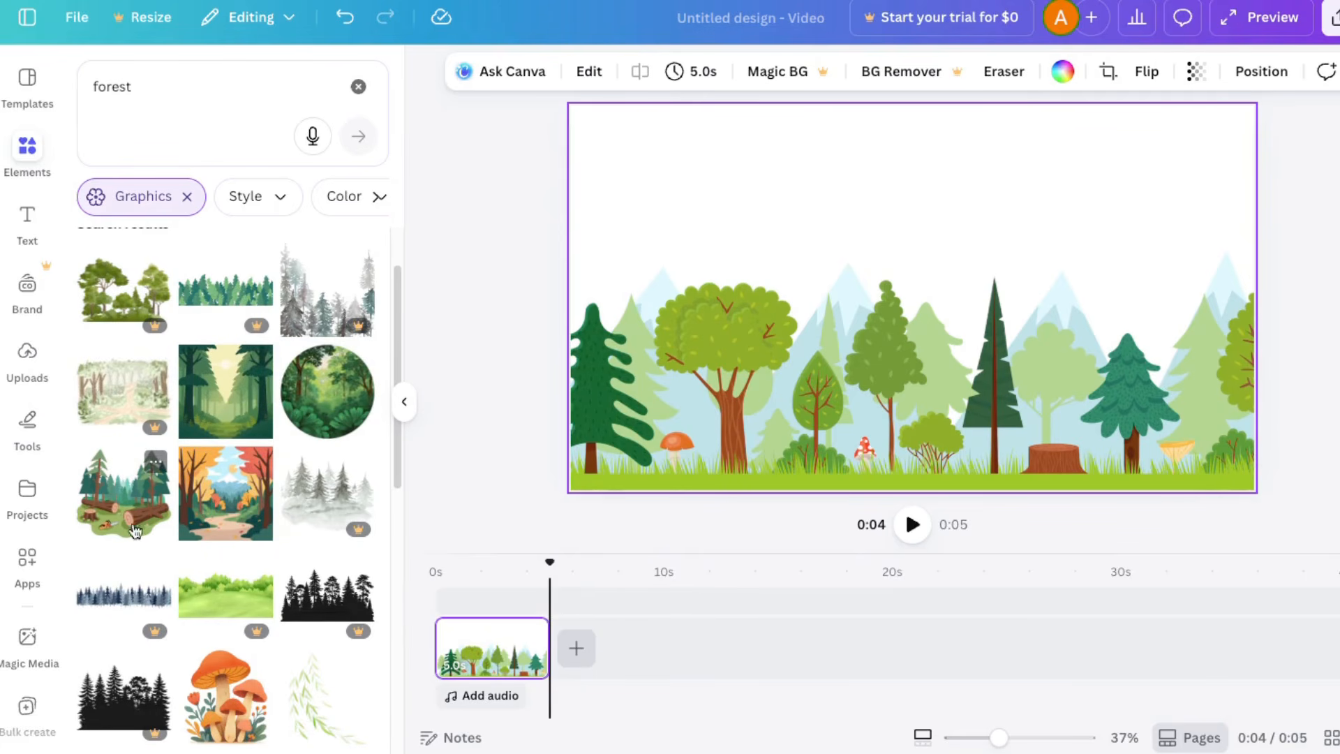
scroll(208, 608, "down", 6)
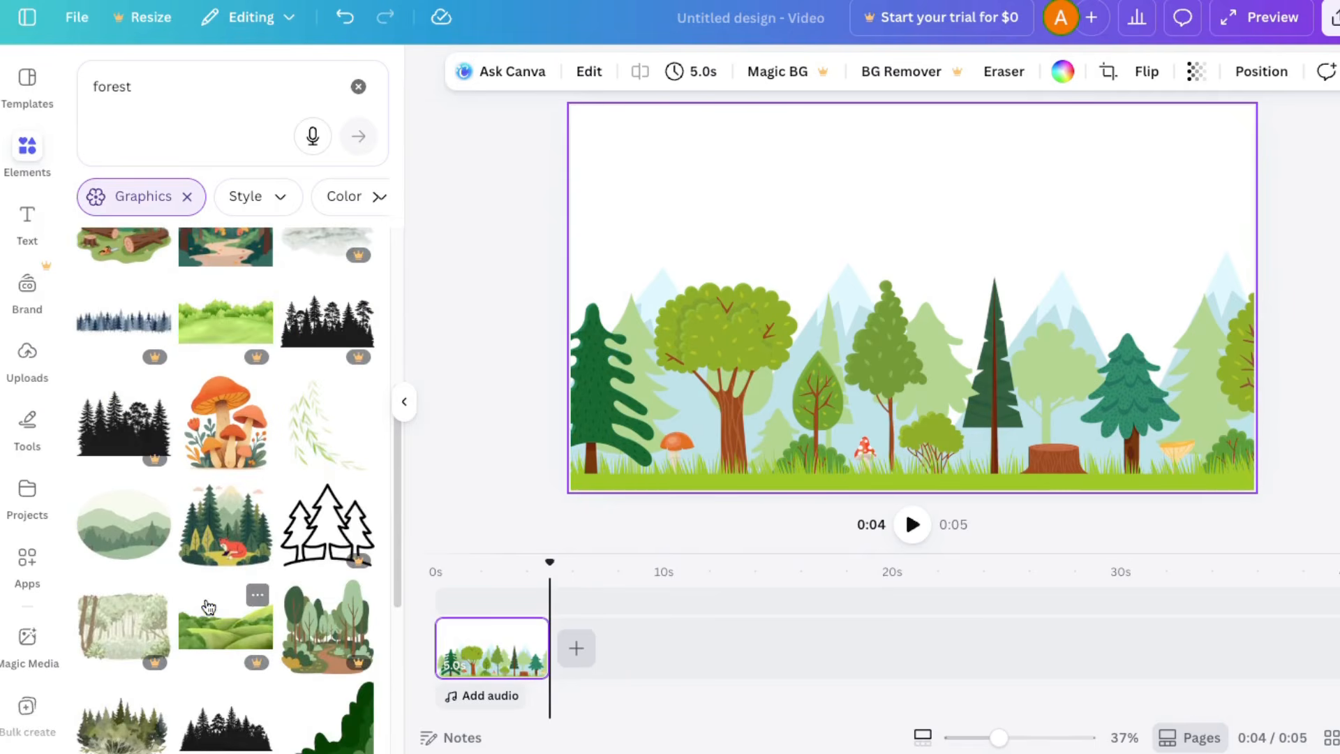
Step: Try the forest path graphic on the canvas, remove it, and return to the uploaded images
left_click(338, 631)
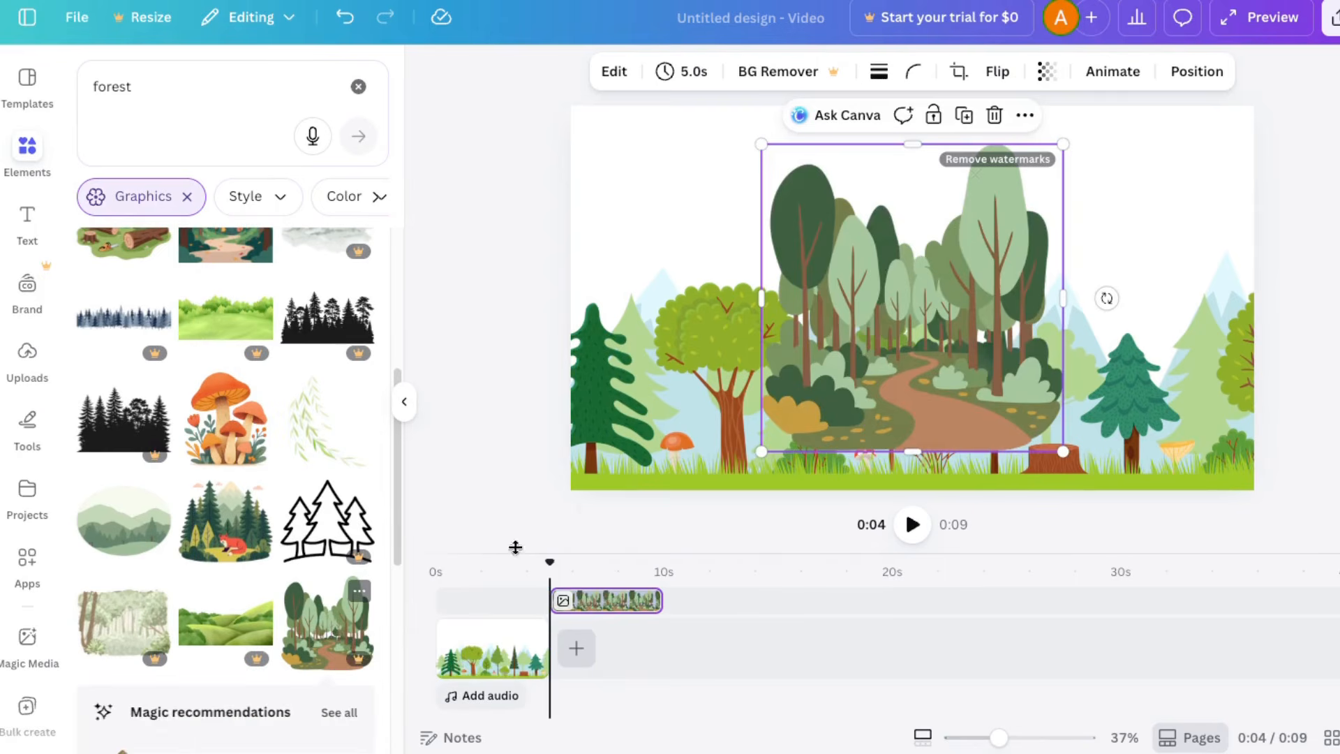
mouse_move(1007, 741)
left_mouse_down()
mouse_move(1046, 740)
mouse_move(995, 739)
left_mouse_up()
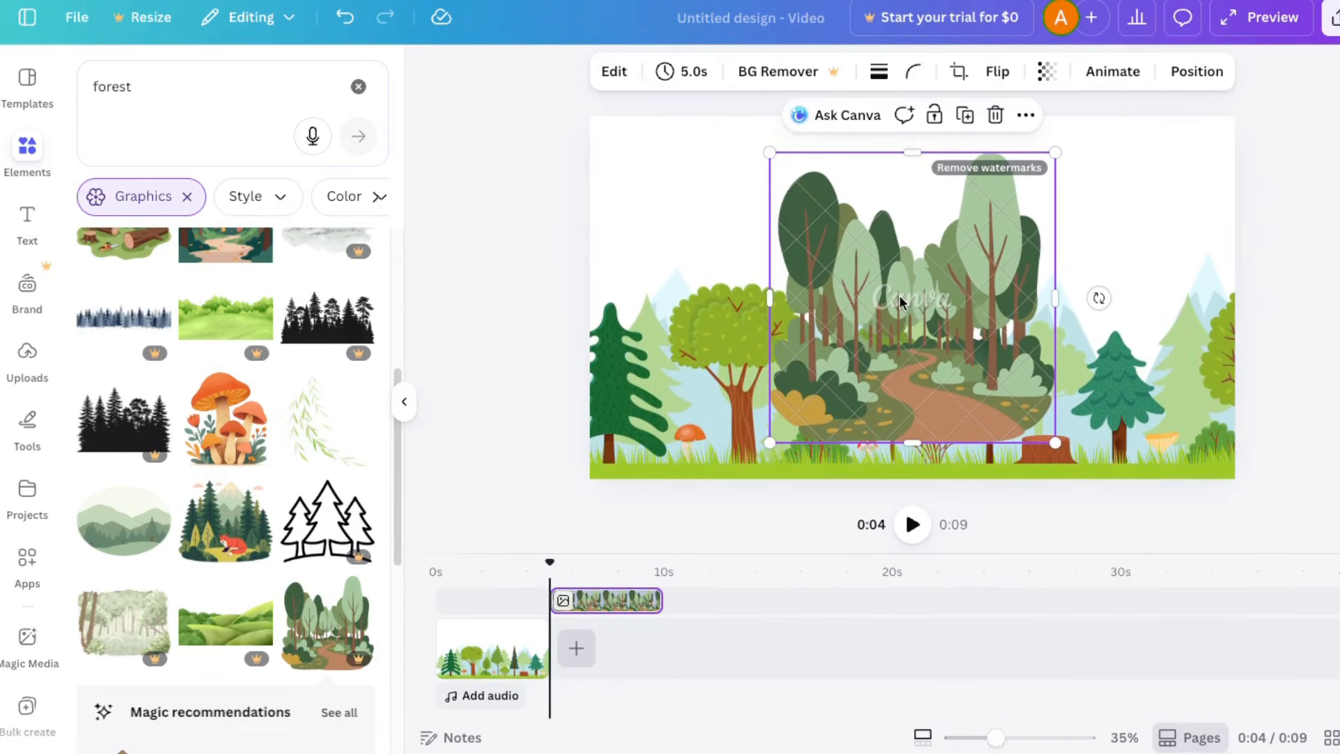
key("Delete")
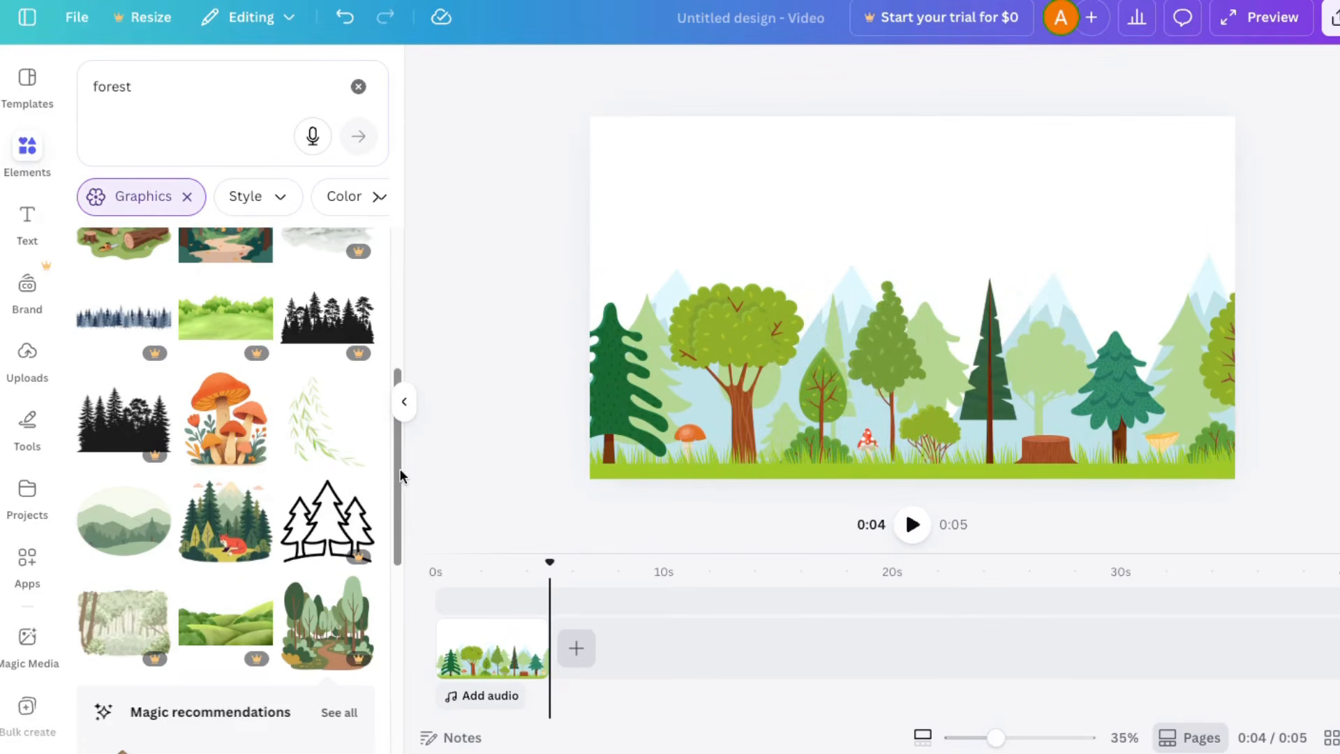
left_click(27, 357)
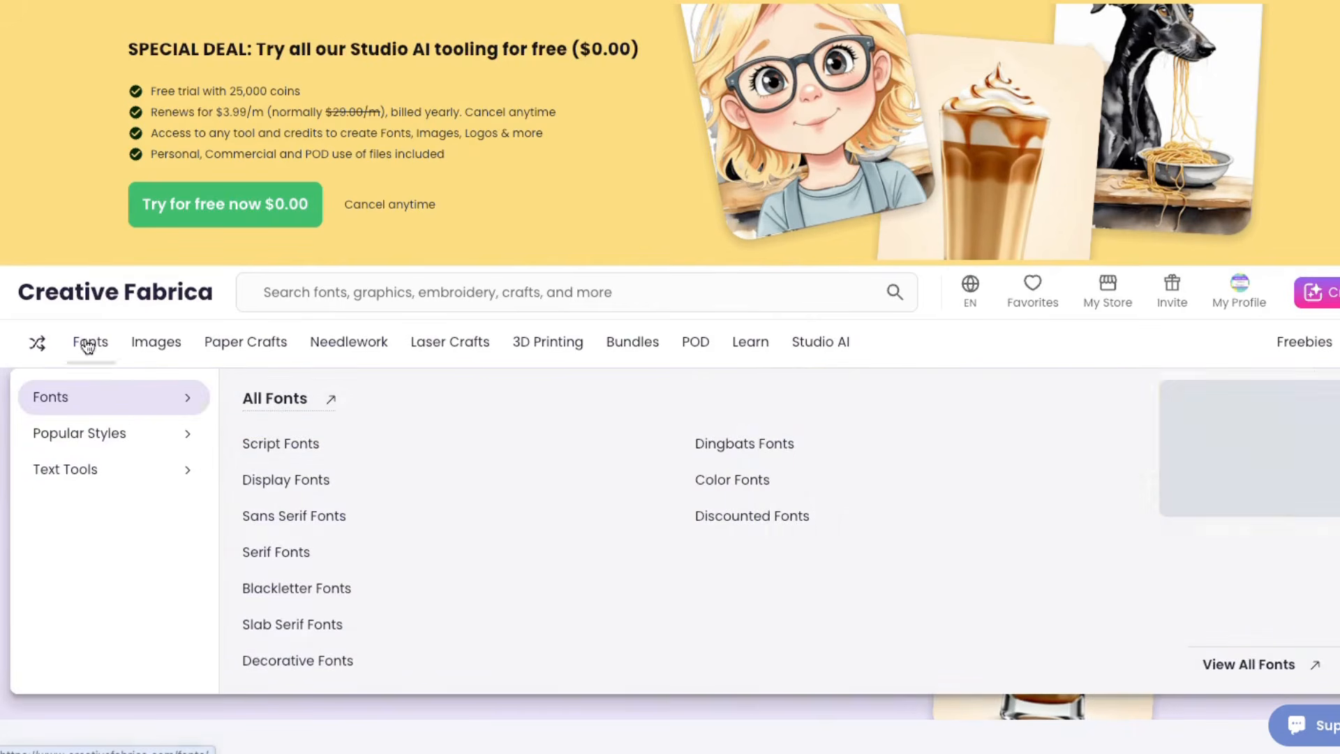
Step: Browse the category menus on the Creative Fabrica website and search its assets for "frest"
mouse_move(236, 349)
mouse_move(386, 364)
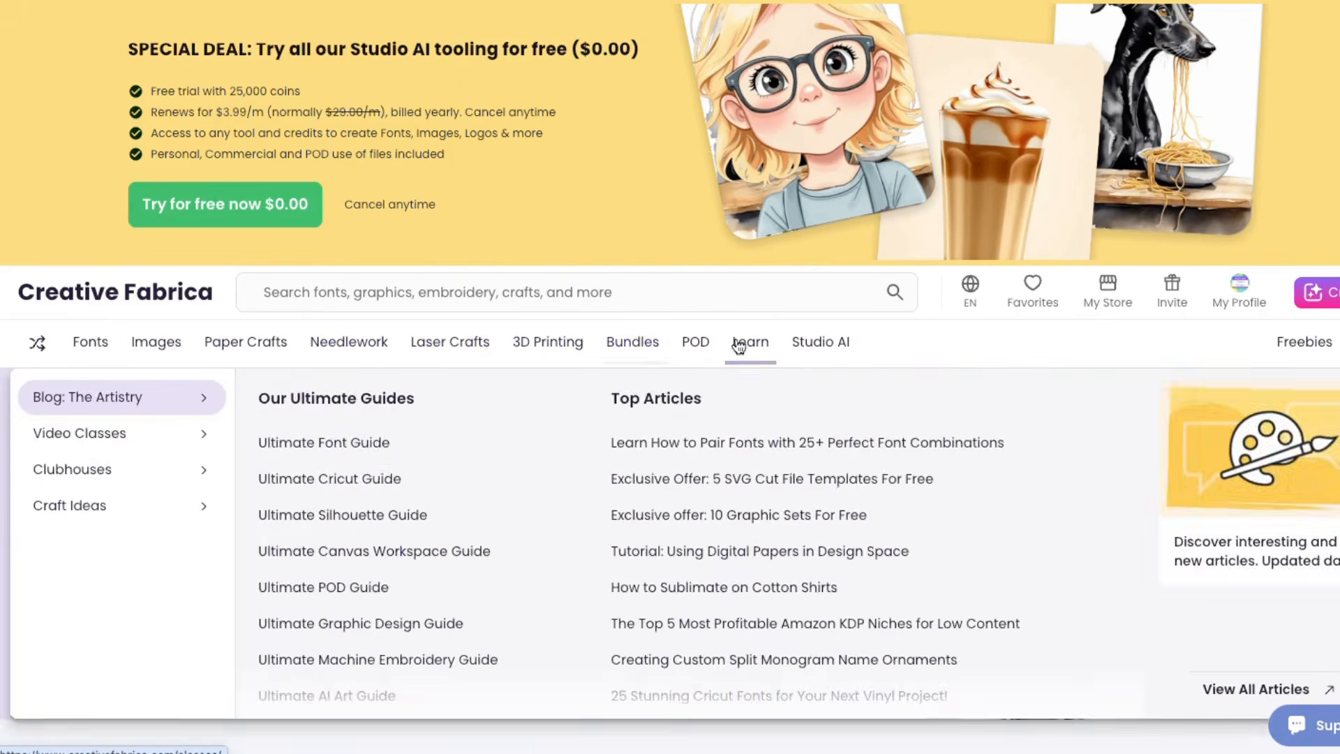
mouse_move(869, 360)
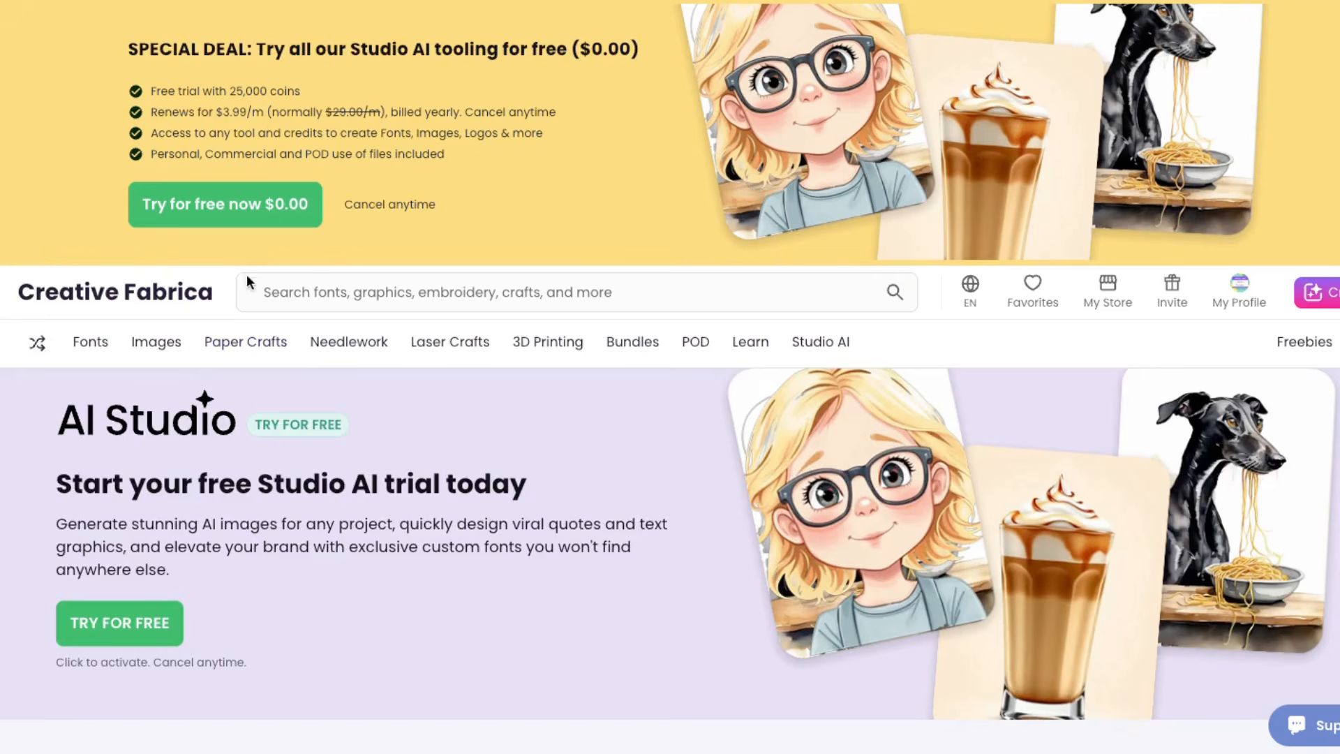
left_click(276, 289)
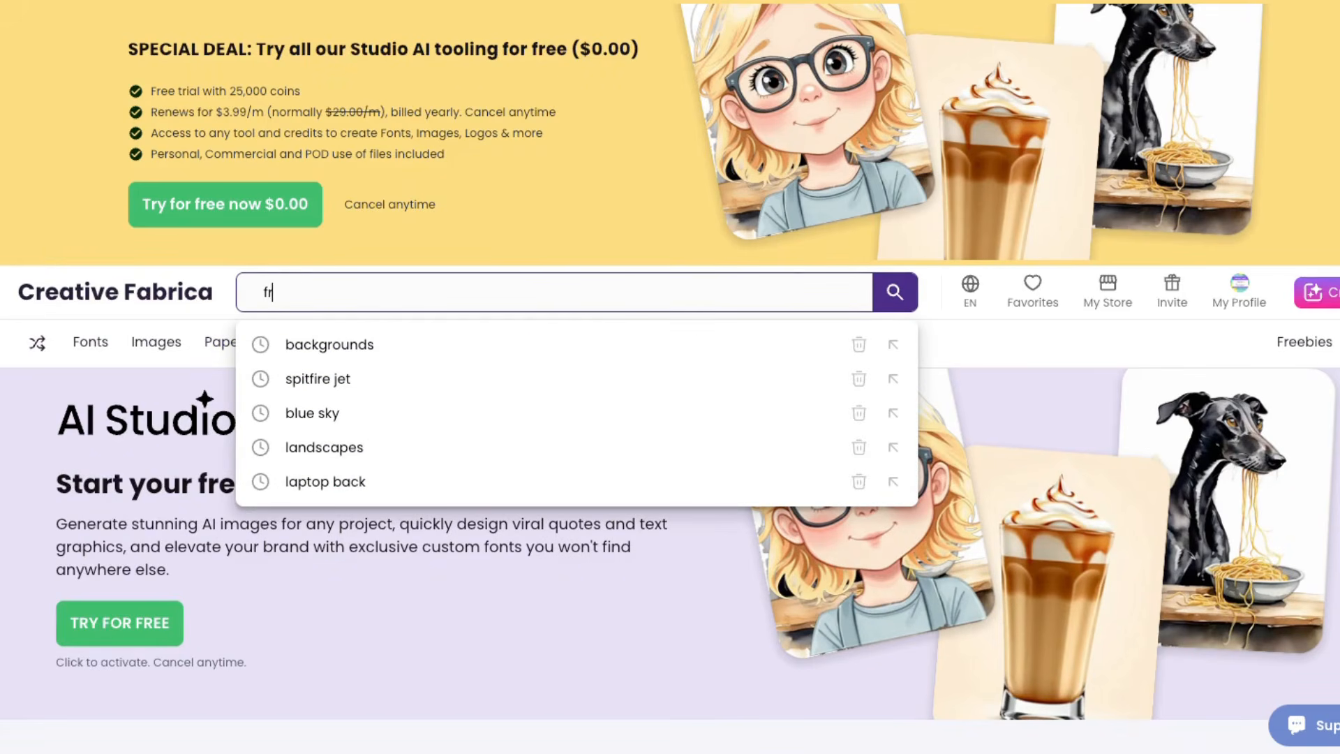
key("Return")
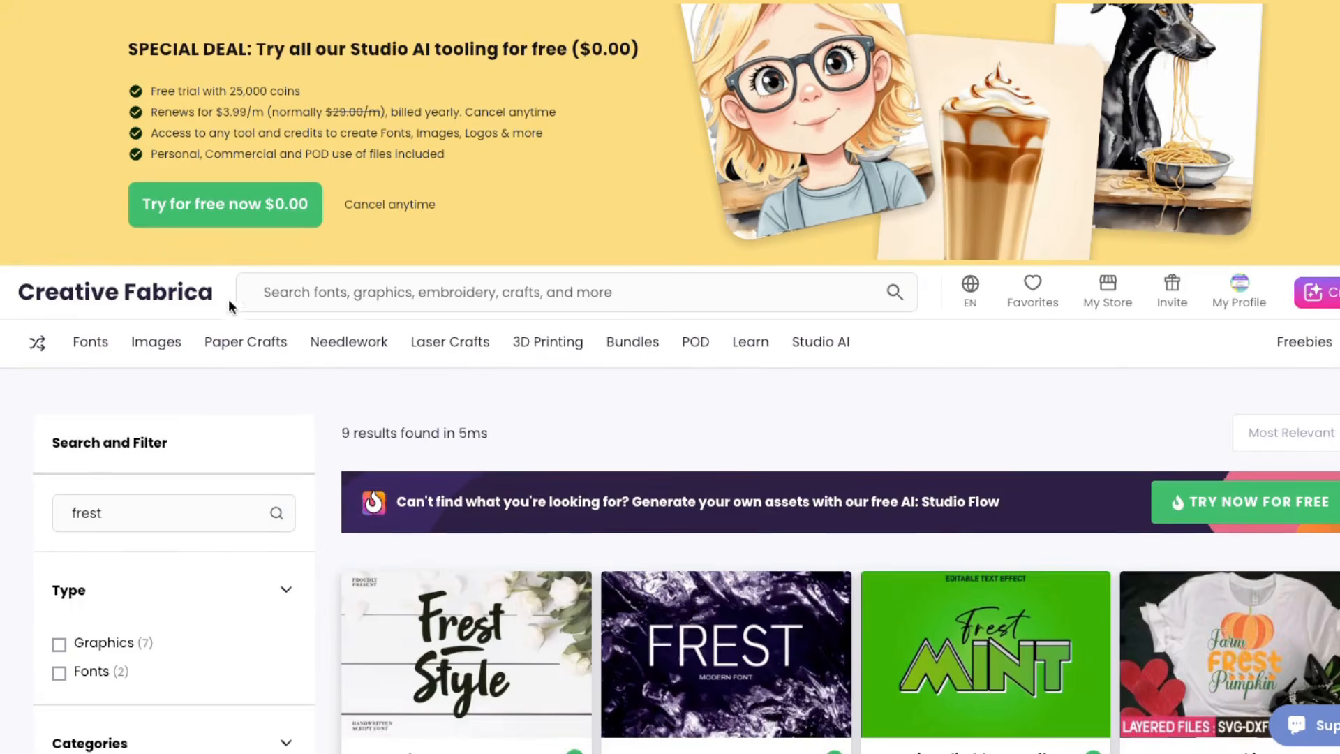
scroll(229, 298, "down", 5)
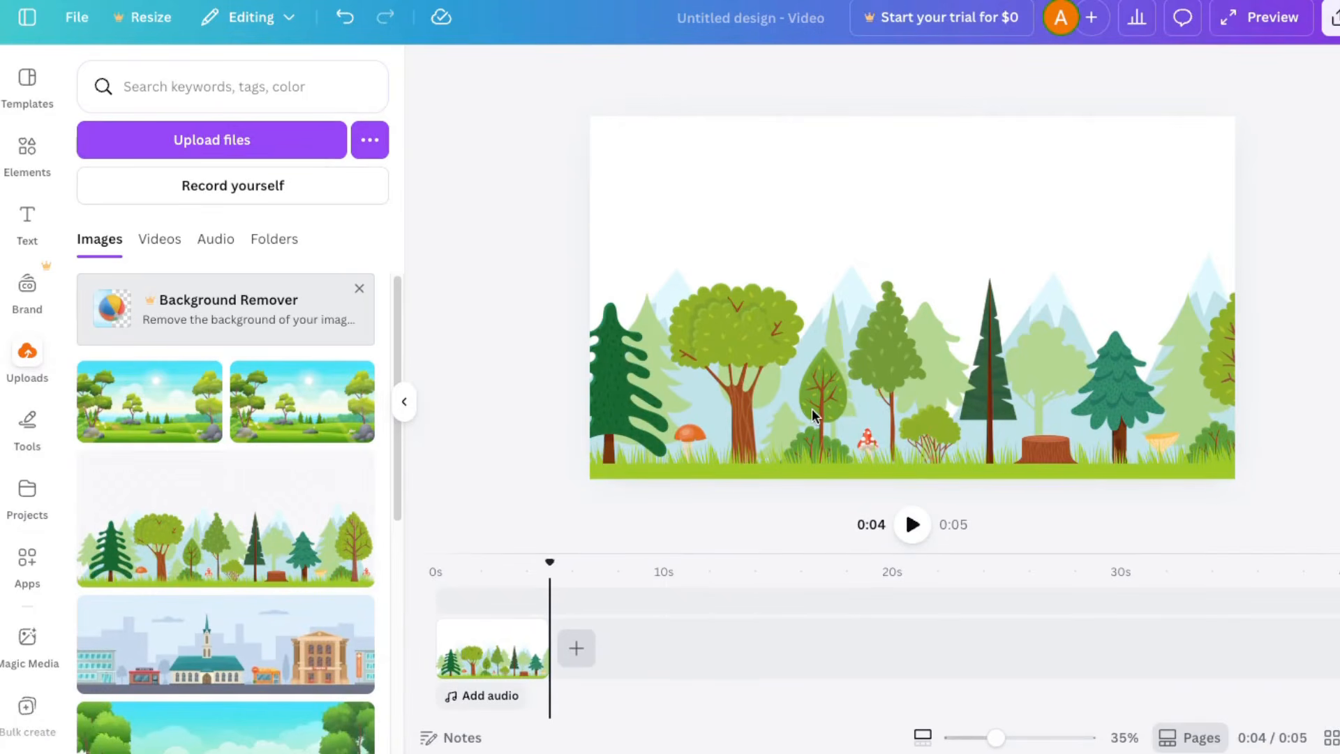
Step: Show the layers of the page and detach the forest image from the background
left_click(773, 391)
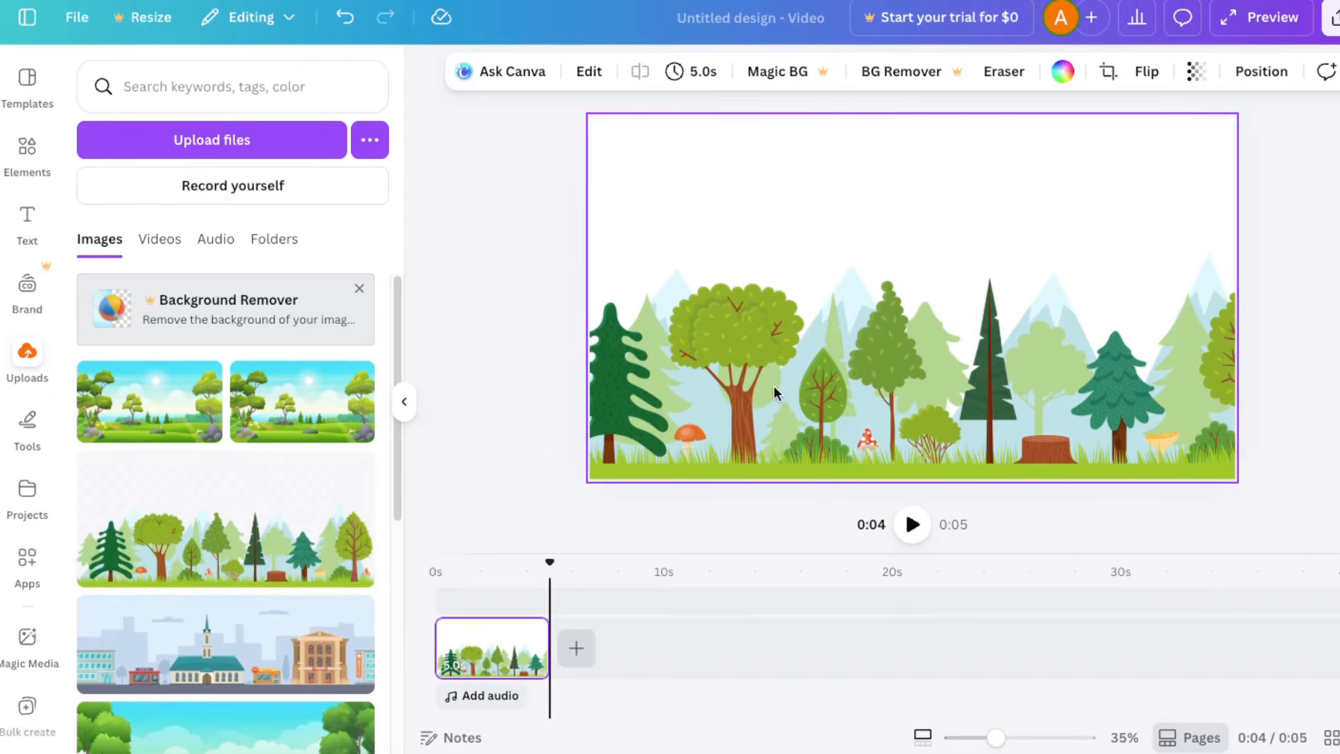
left_click(1270, 76)
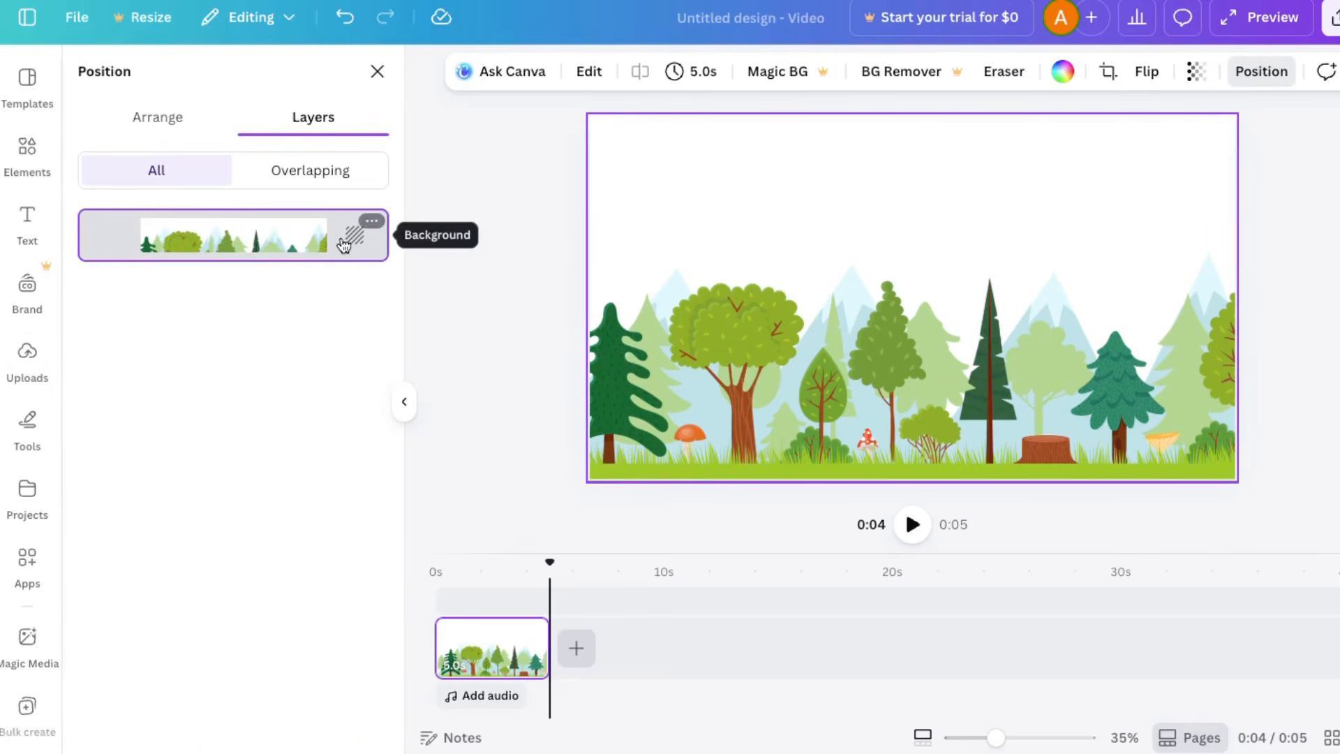
right_click(814, 346)
left_click(883, 646)
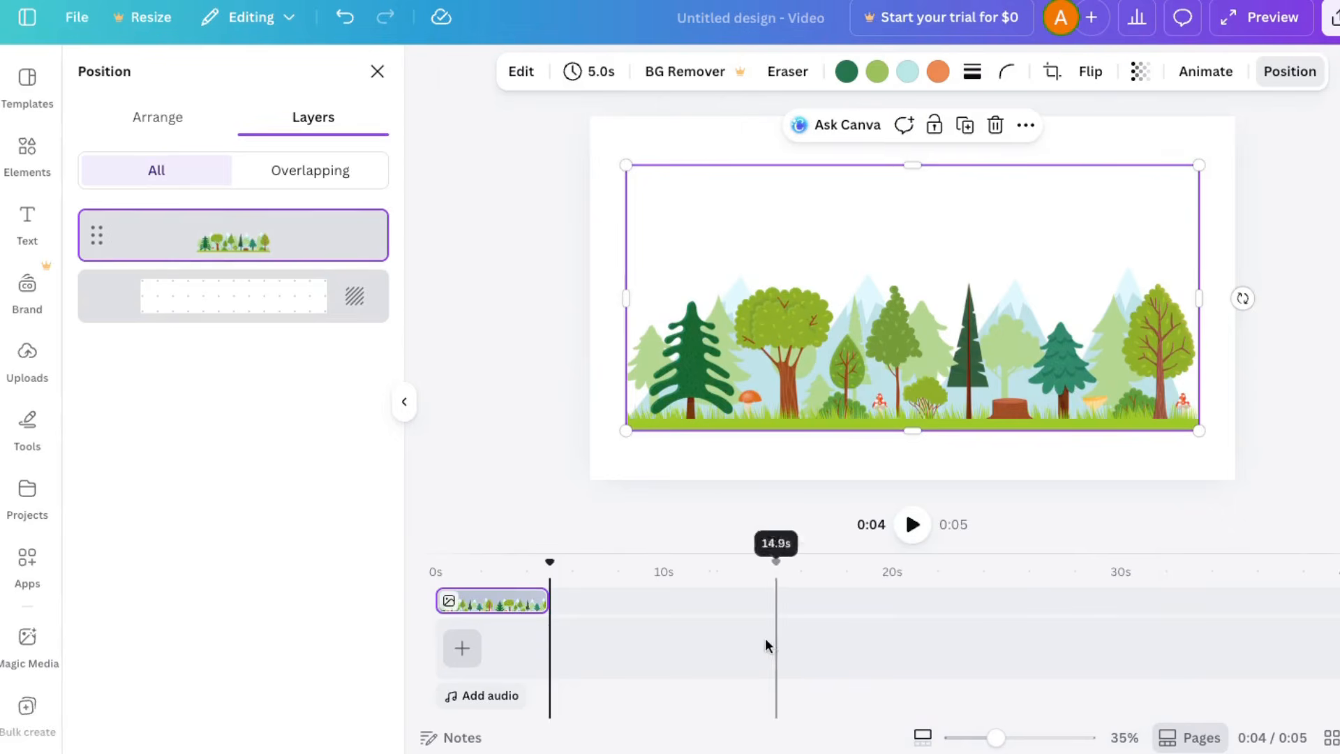
Step: Extend the forest clip to 7.0 s and enlarge the image to fill the canvas width along its bottom edge
left_click_drag(543, 600, 589, 609)
left_click_drag(742, 332, 706, 381)
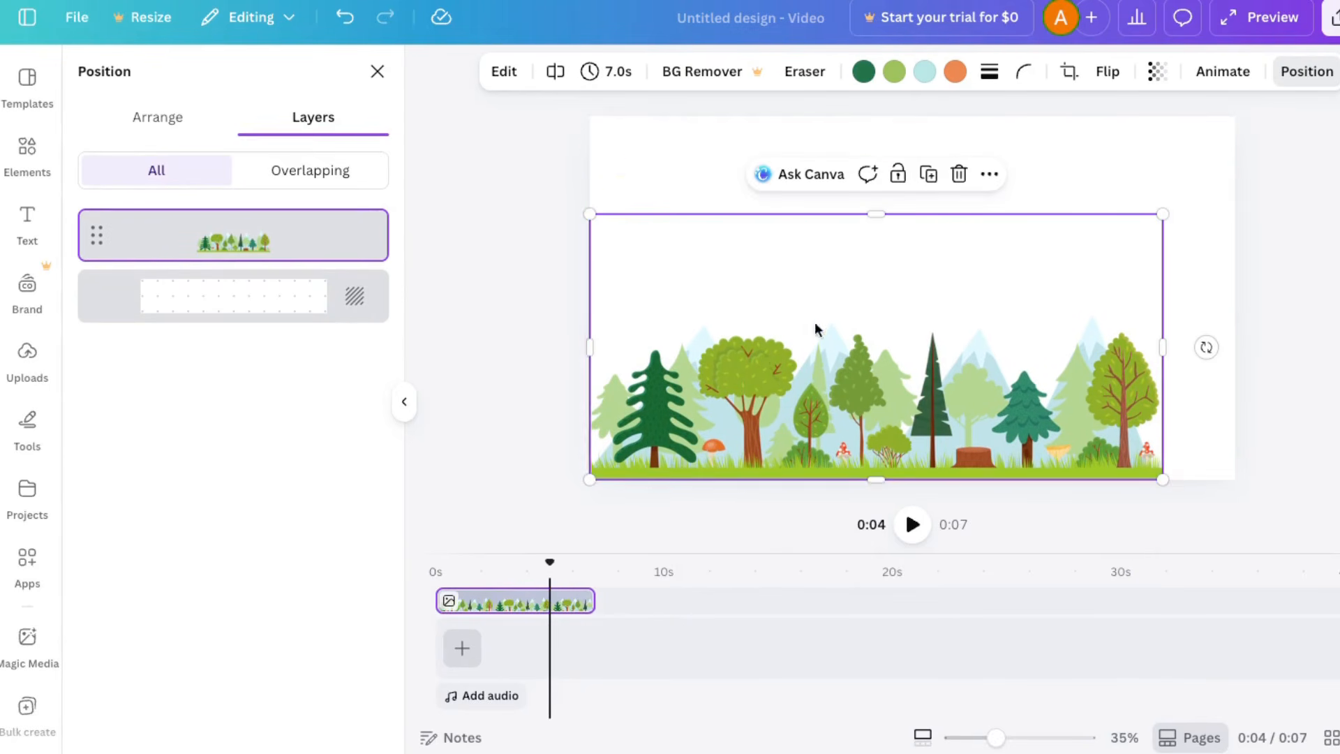
left_click_drag(1164, 216, 1235, 180)
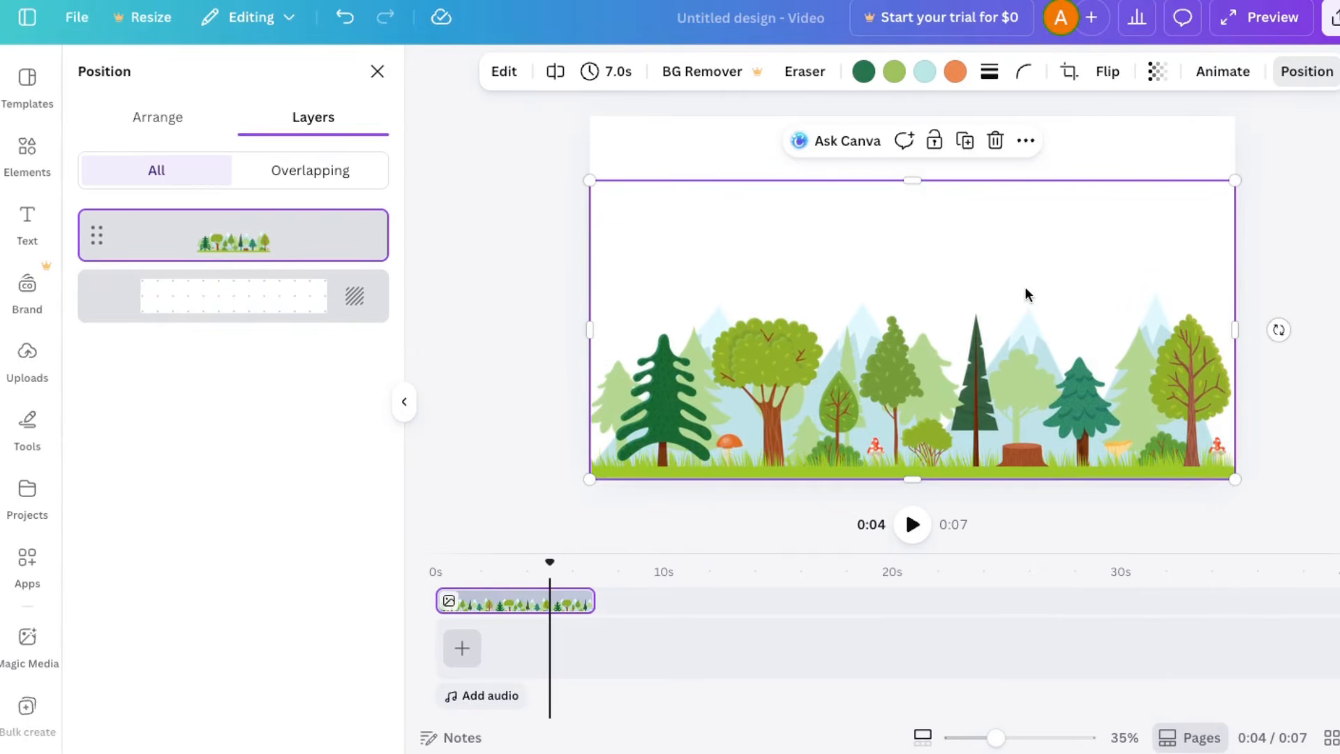
Step: Apply a black Outline shadow of size 3 to the forest image
left_click(505, 73)
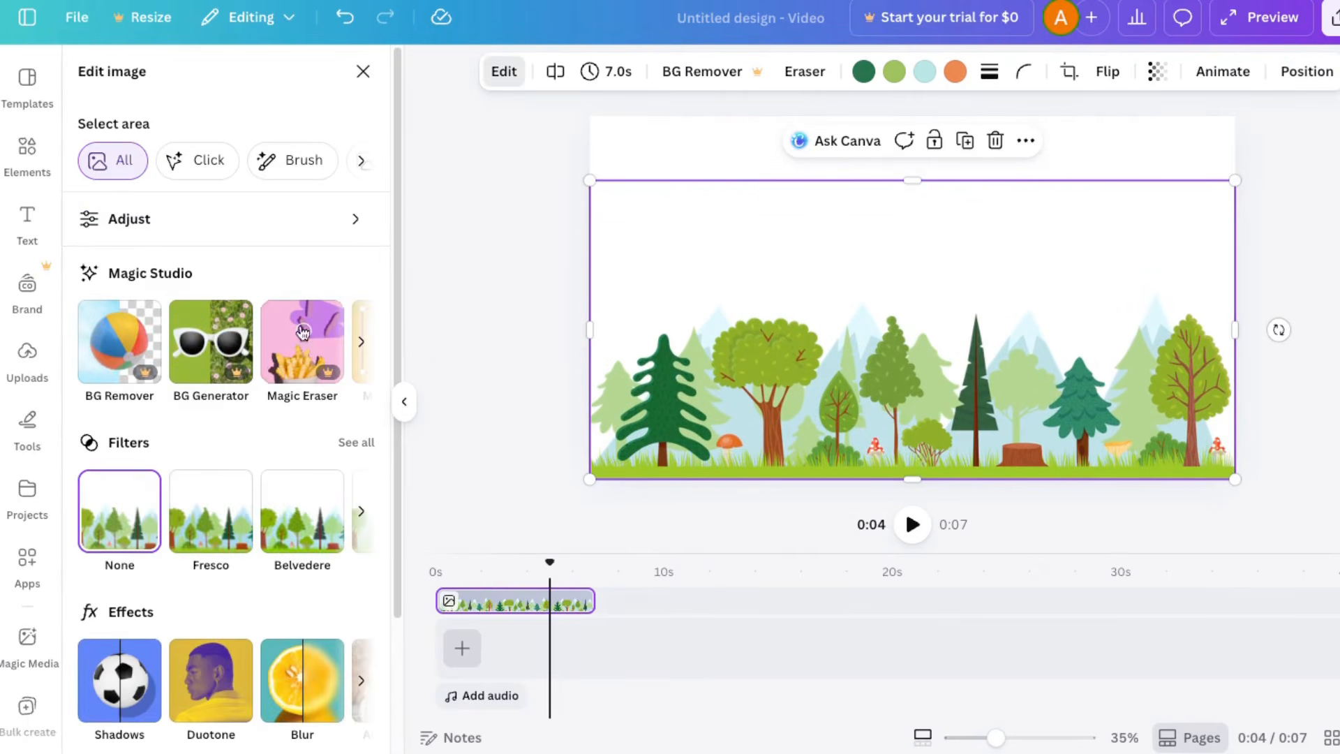
left_click(104, 672)
left_click(362, 293)
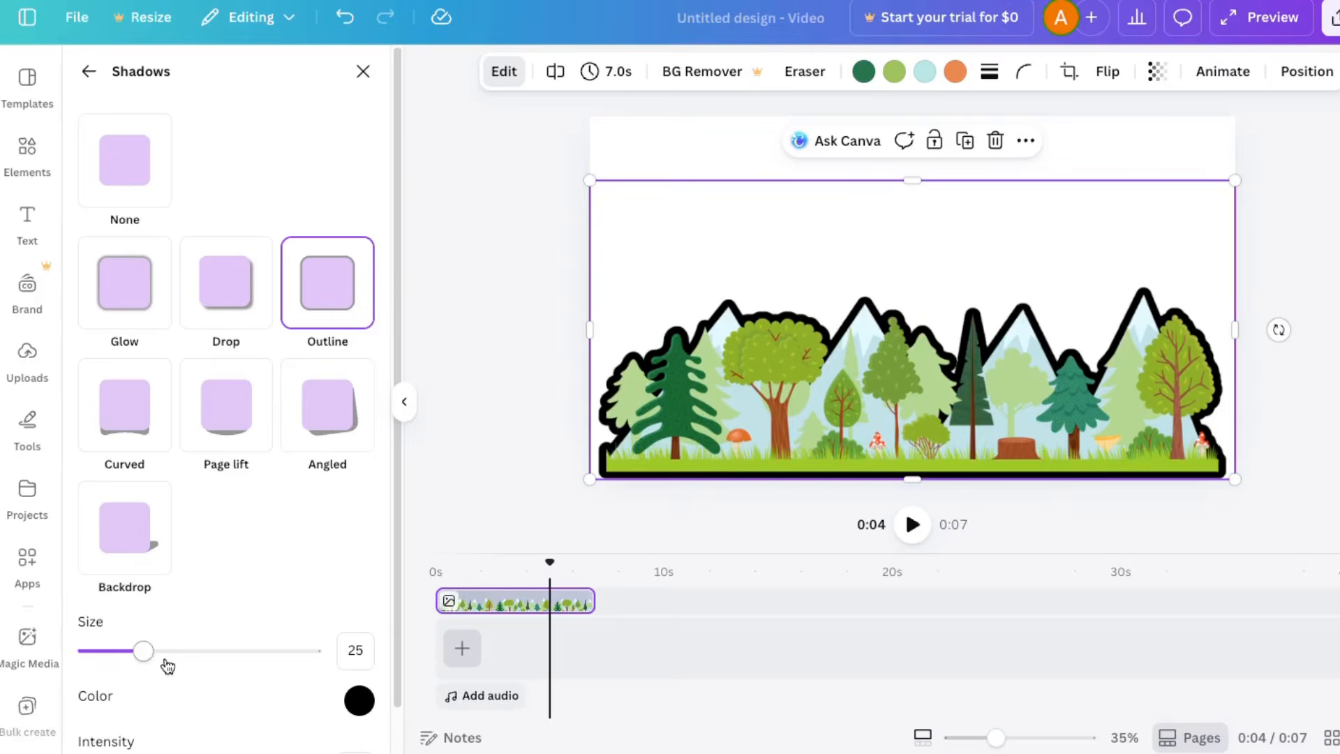
left_click_drag(143, 652, 94, 657)
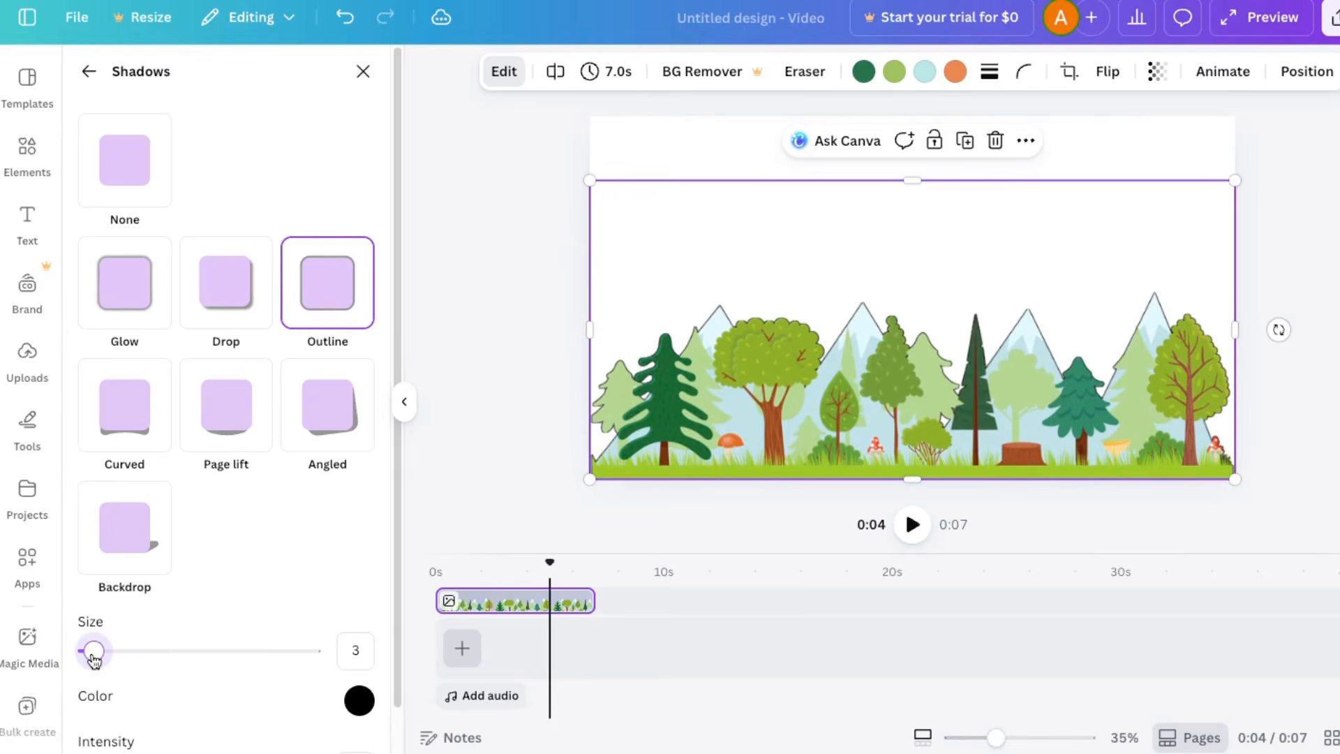
left_click(466, 462)
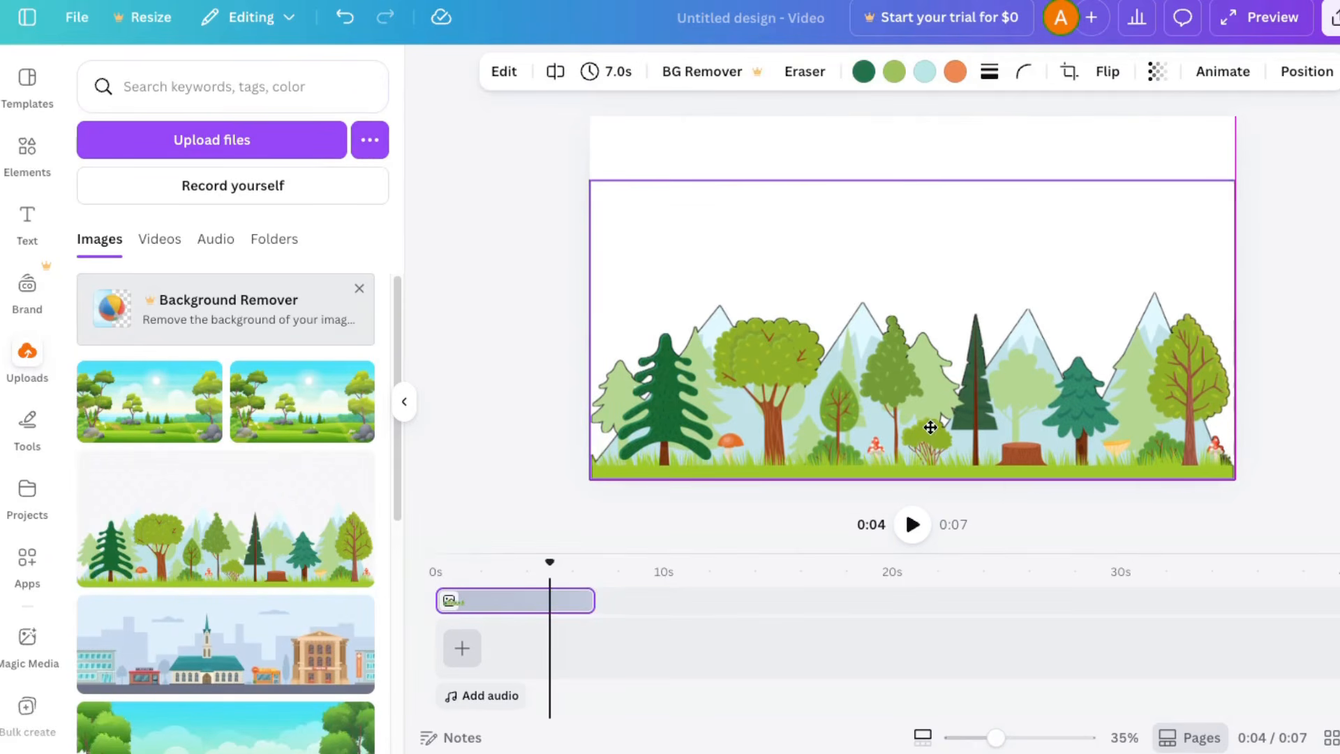
Step: Enlarge the forest image slightly beyond the left and bottom edges of the canvas
left_click(930, 427)
left_click_drag(591, 480, 582, 482)
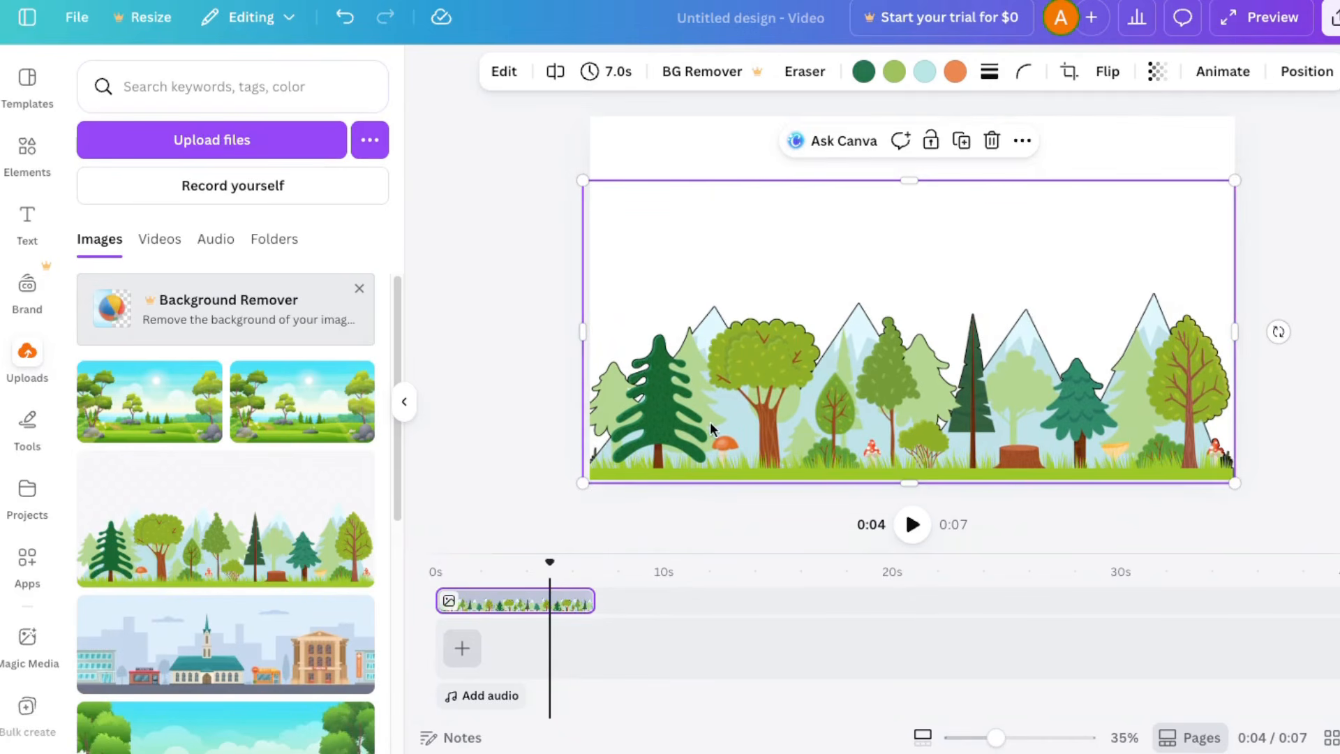
left_click(509, 407)
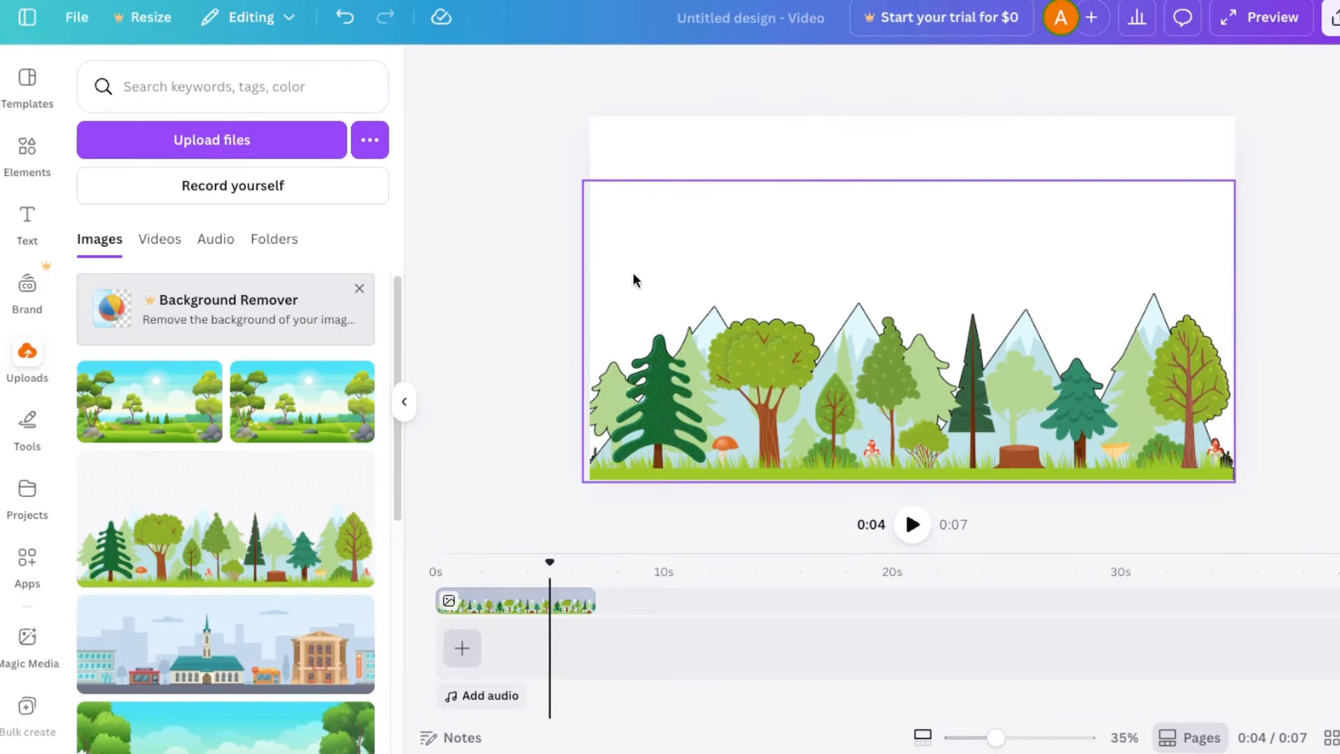
Step: Search the element library for "sky" and switch the results from graphics to videos
left_click(27, 148)
left_click(125, 63)
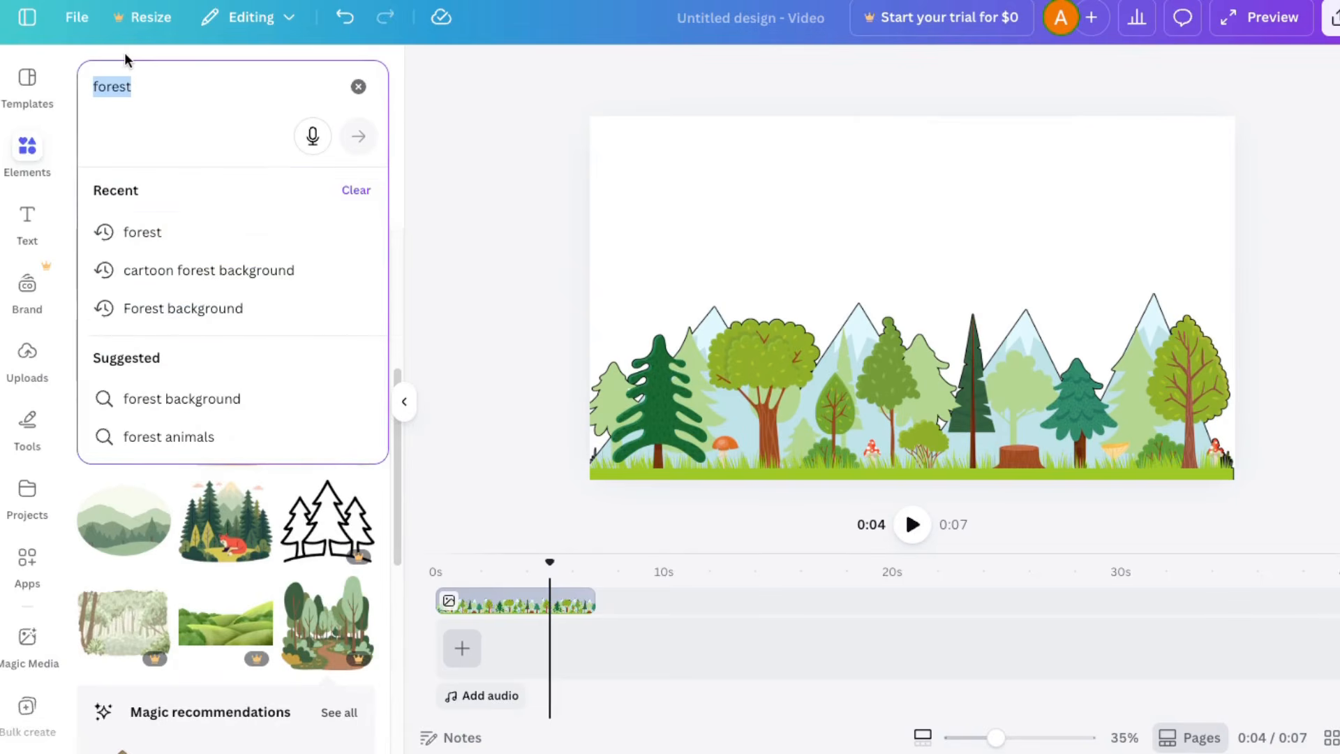
type("sky")
key("Return")
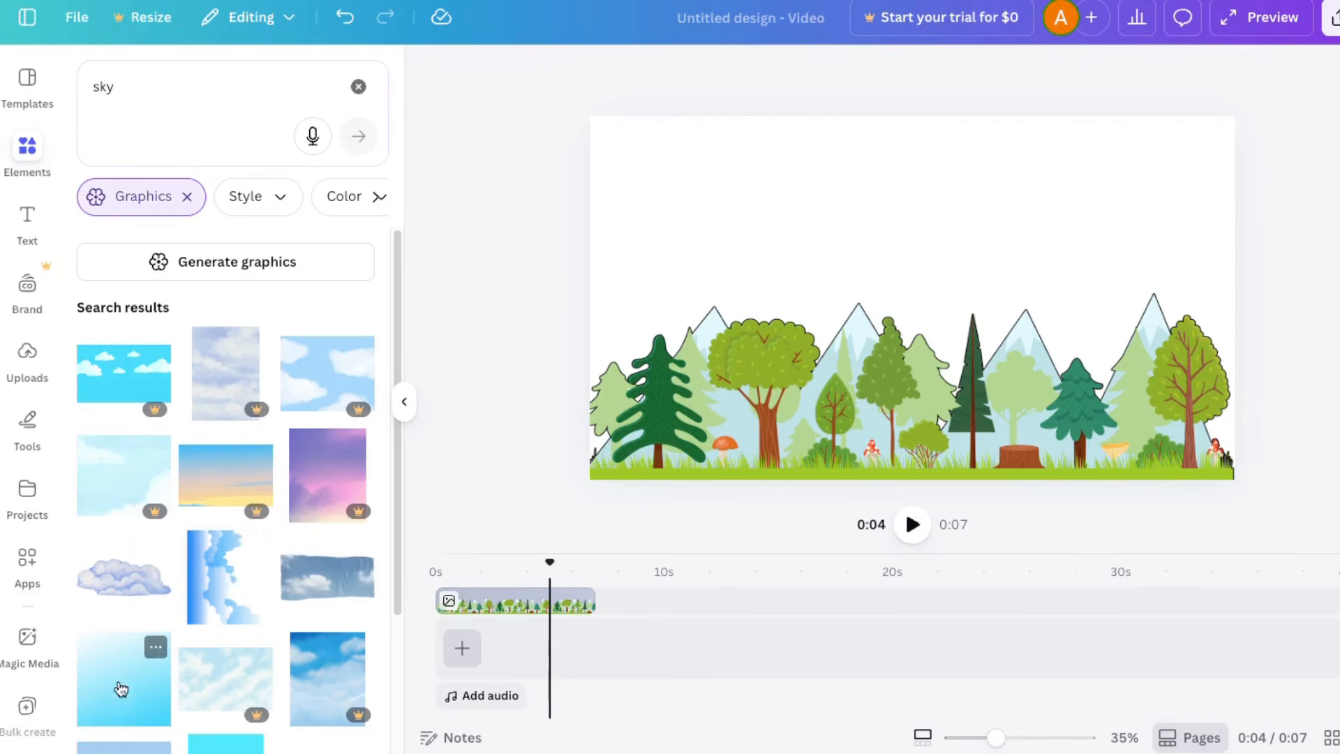
left_click(187, 197)
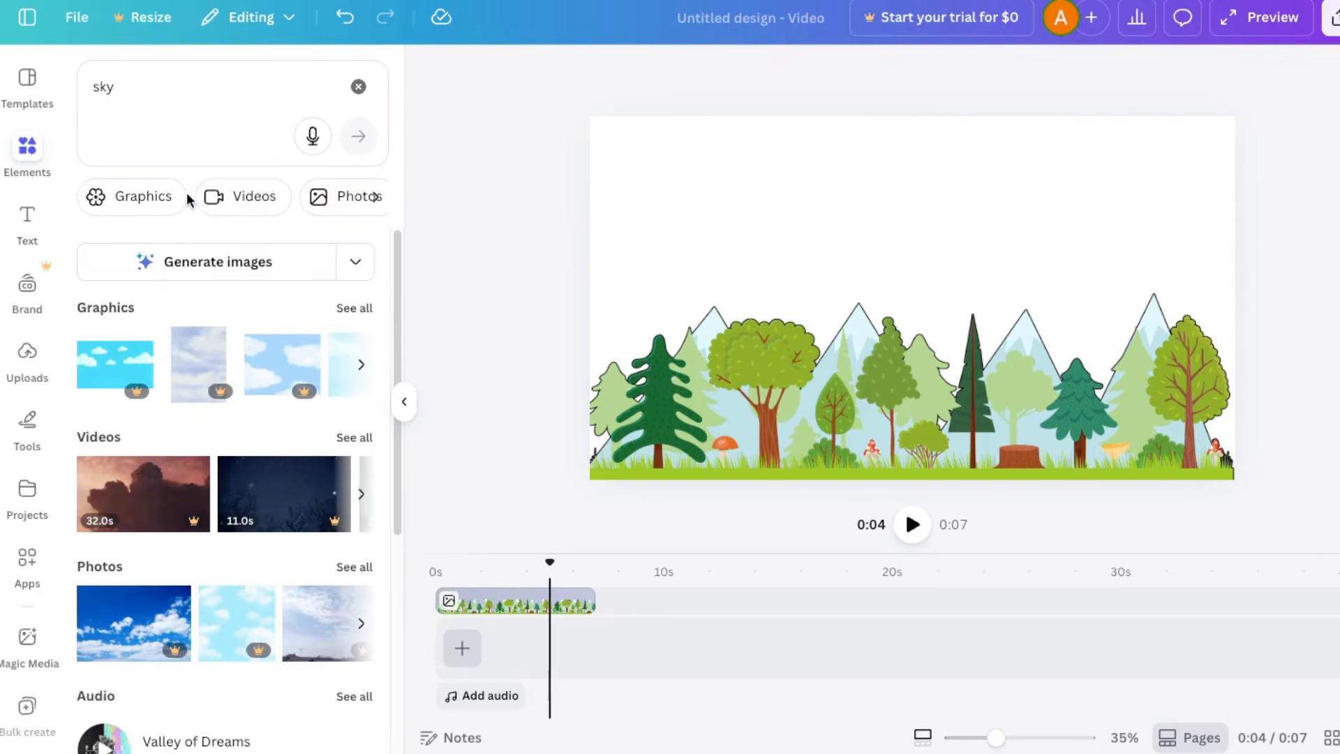
left_click(259, 200)
Step: Add the 25.0 s video of white clouds in a blue sky to the start of the timeline, above the forest clip
scroll(342, 464, "down", 5)
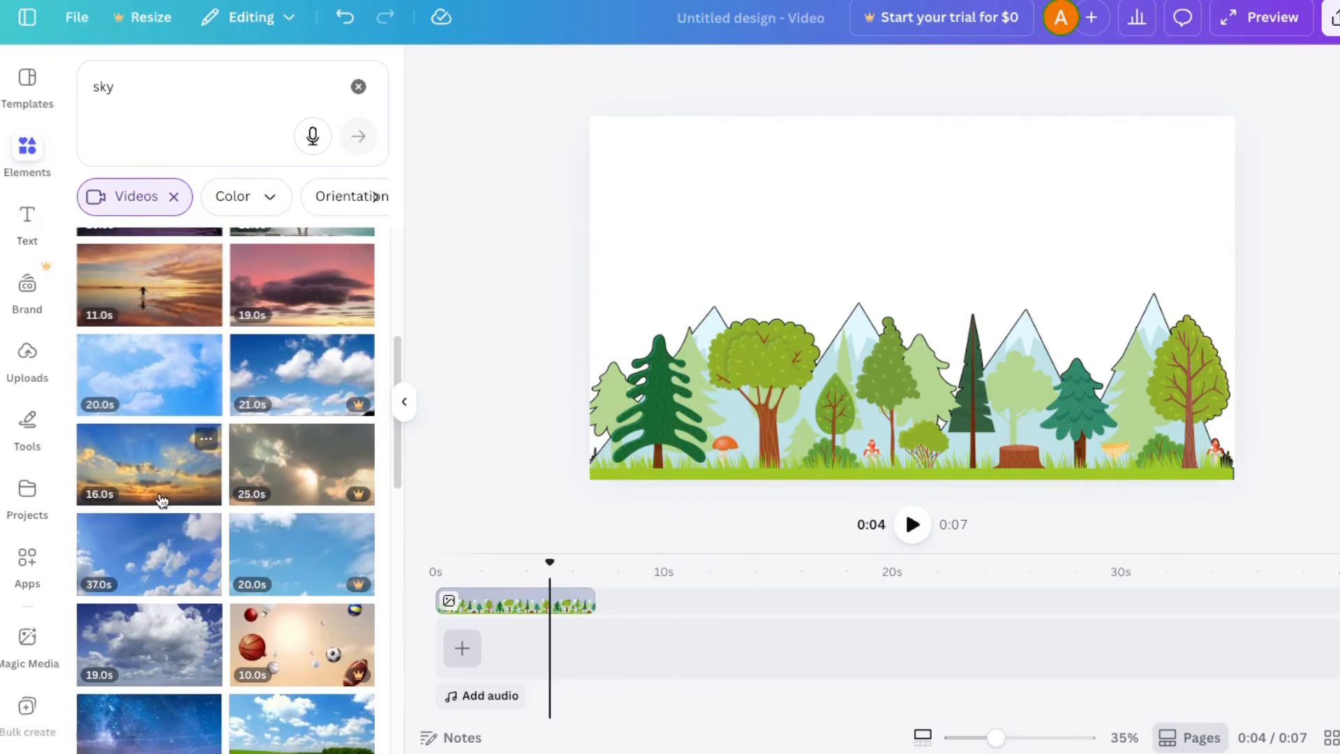
scroll(142, 407, "up", 1)
scroll(178, 506, "down", 3)
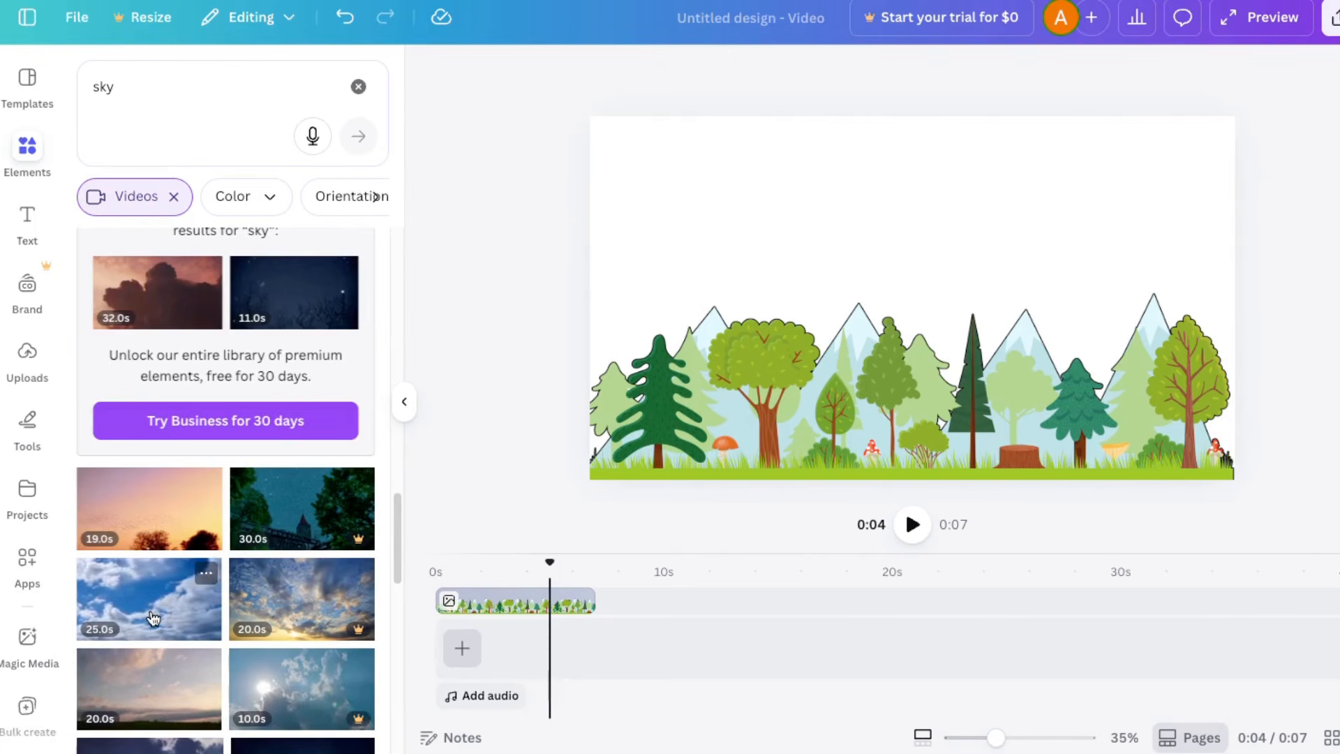
left_click_drag(146, 597, 450, 590)
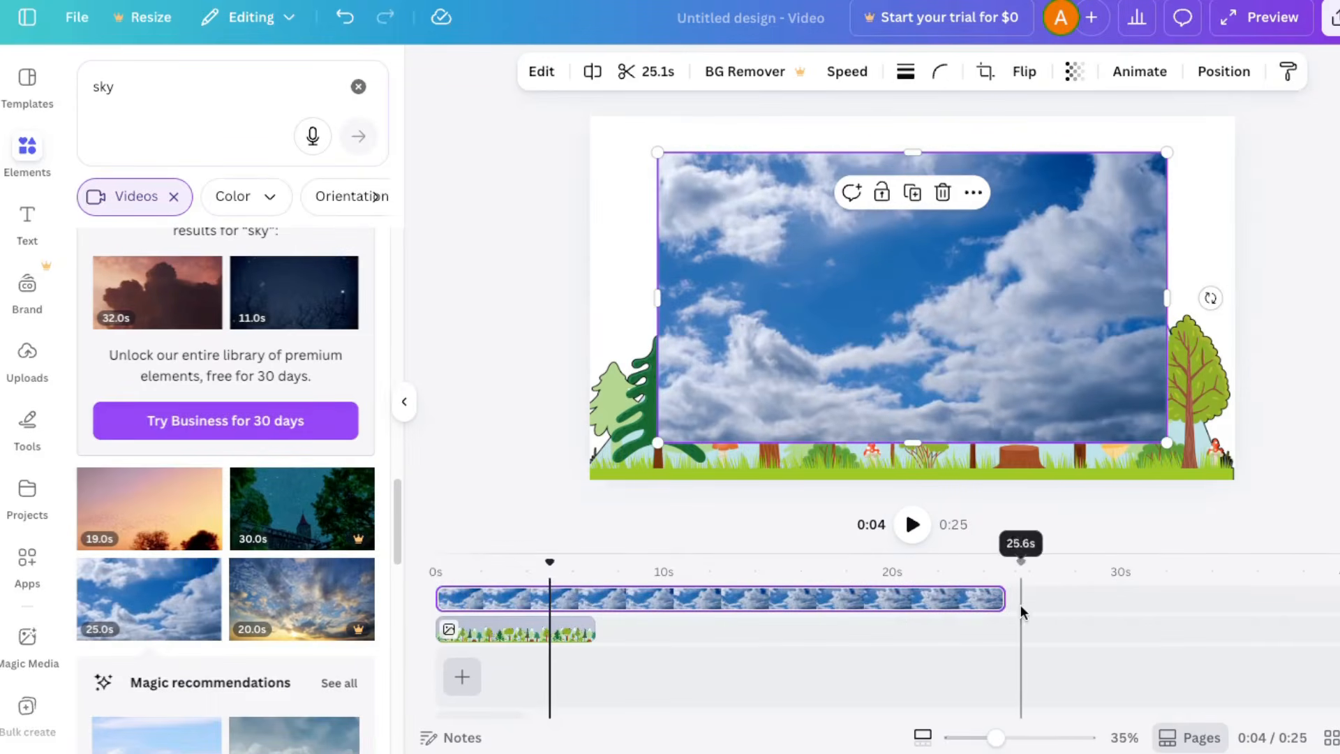
Step: Trim the sky video to 7.0 s to match the forest clip and enlarge it to cover the whole canvas
left_click_drag(996, 599, 594, 599)
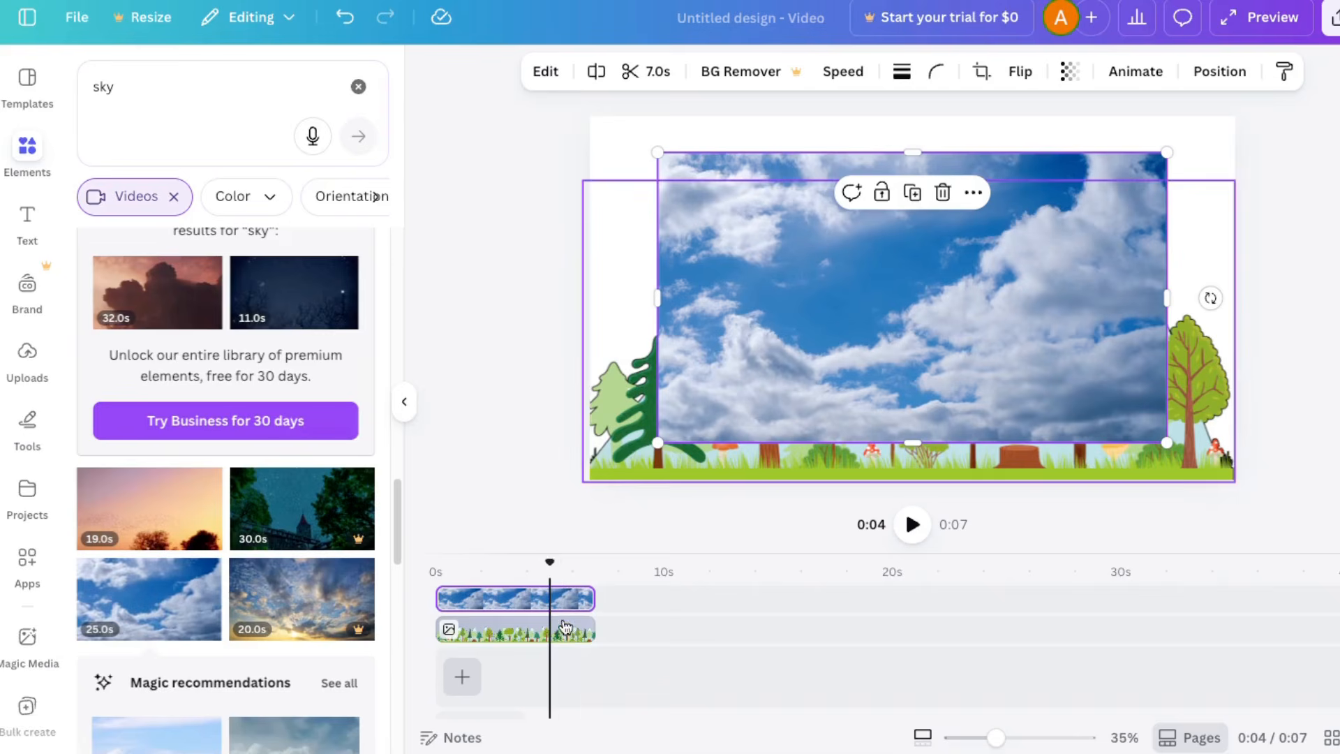
left_click_drag(657, 152, 464, 92)
left_click_drag(700, 212, 796, 256)
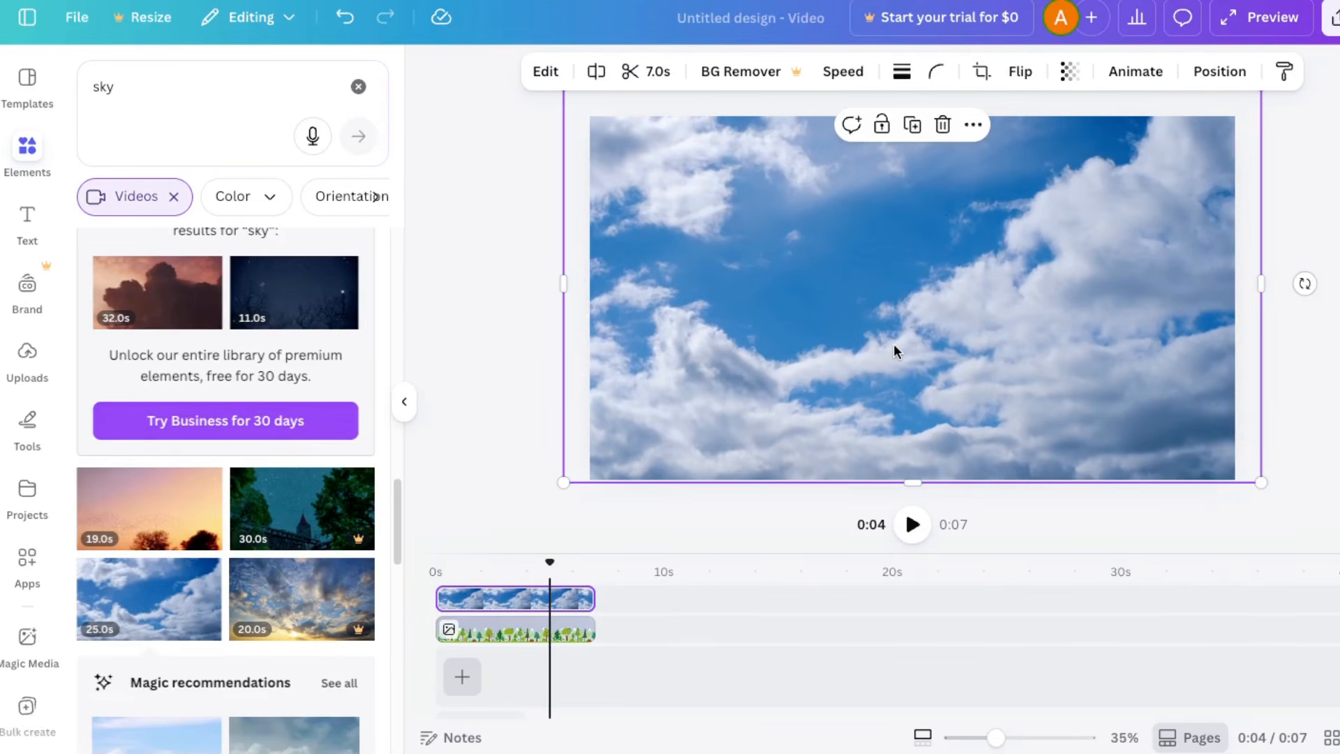
Step: Move the sky video layer behind the forest image and play the scene from near its start
left_click(1219, 73)
left_click_drag(233, 234, 236, 300)
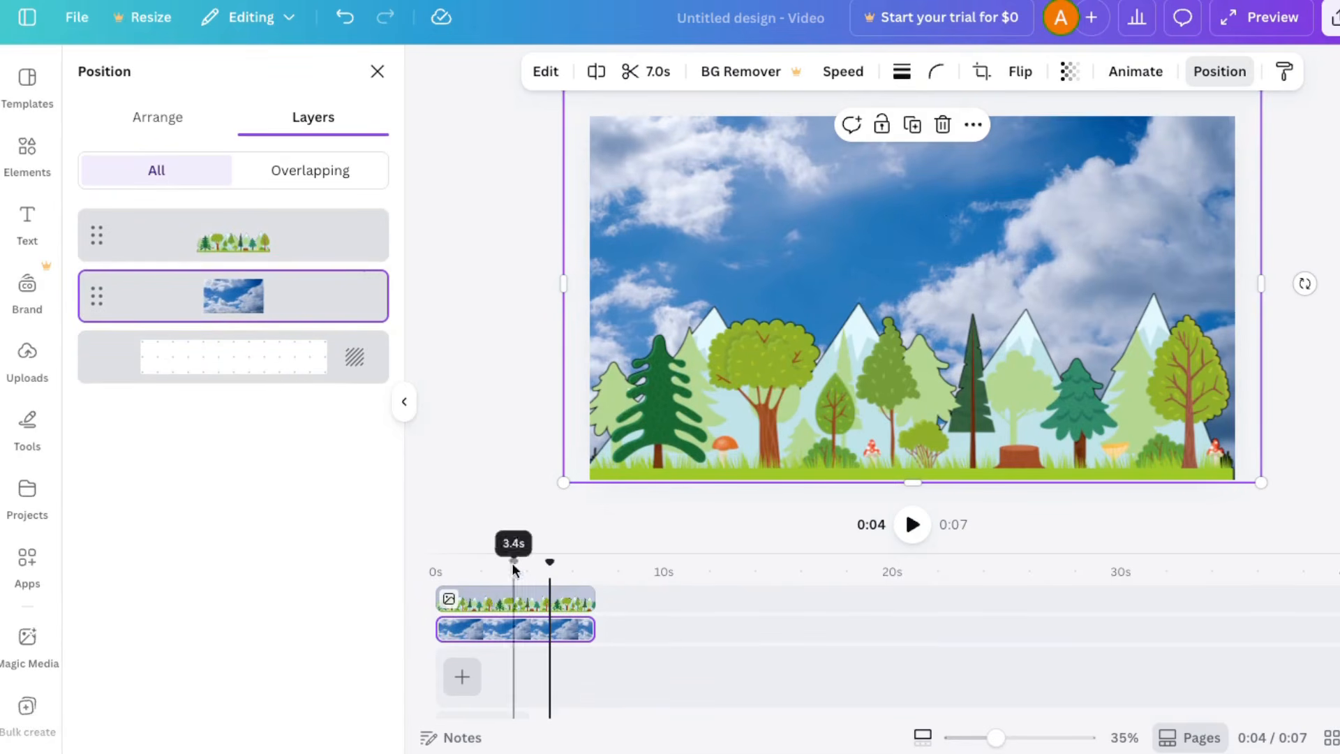
left_click_drag(549, 561, 450, 562)
left_click(912, 524)
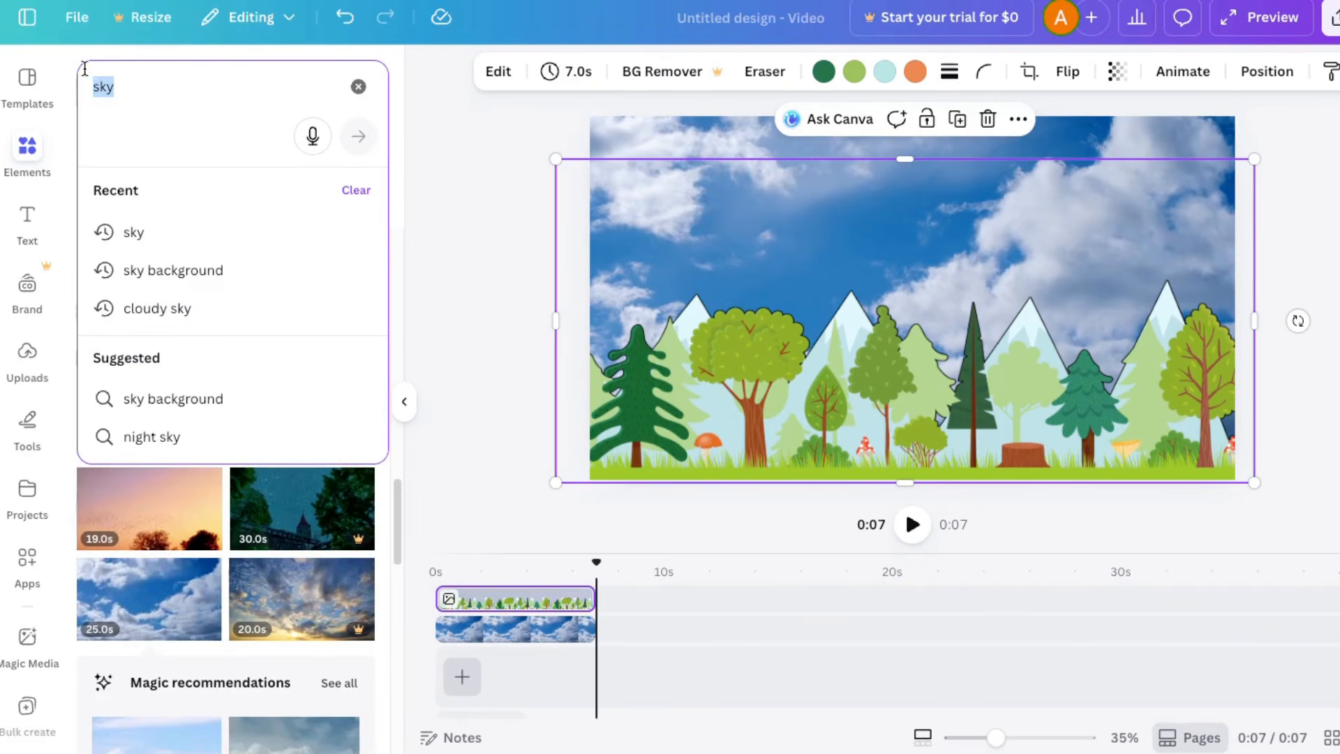
Step: Search the element library for "walk" and limit the results to animated graphics
type("walk")
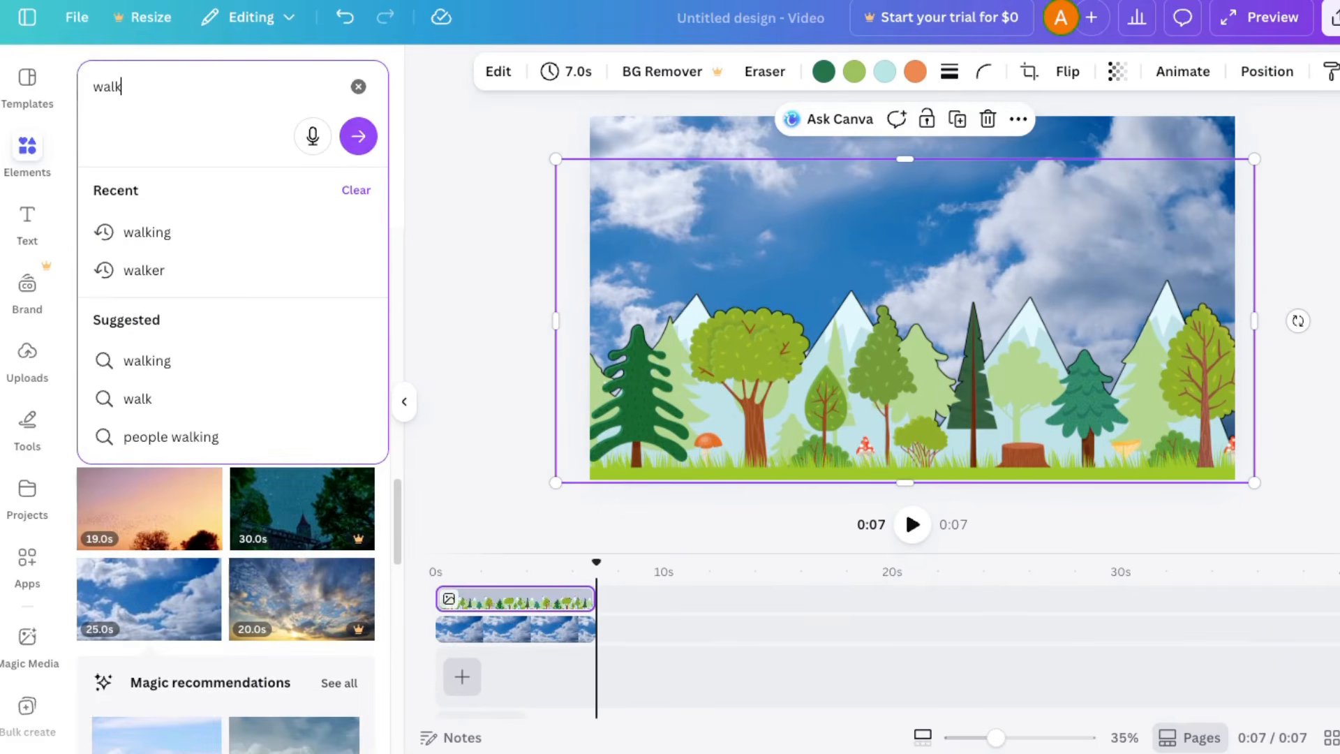
key("Return")
left_click(171, 195)
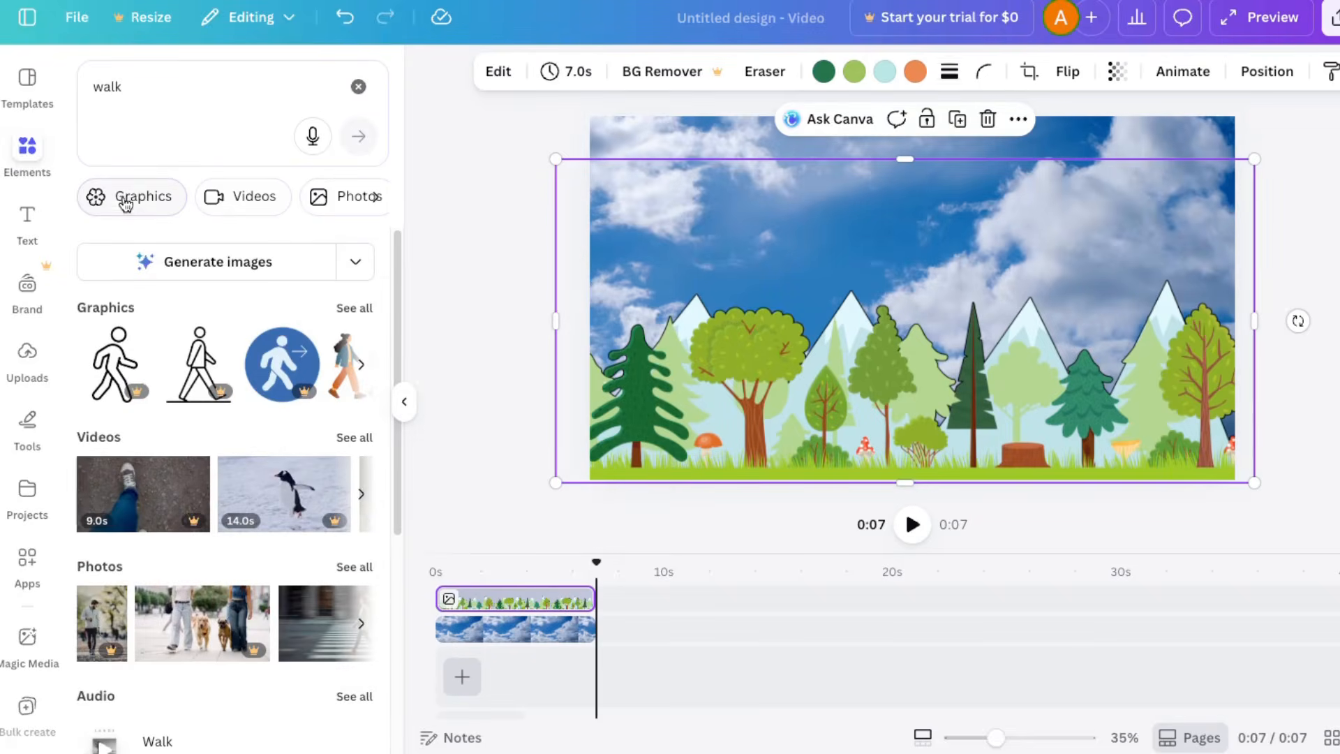
left_click(138, 199)
left_click(376, 197)
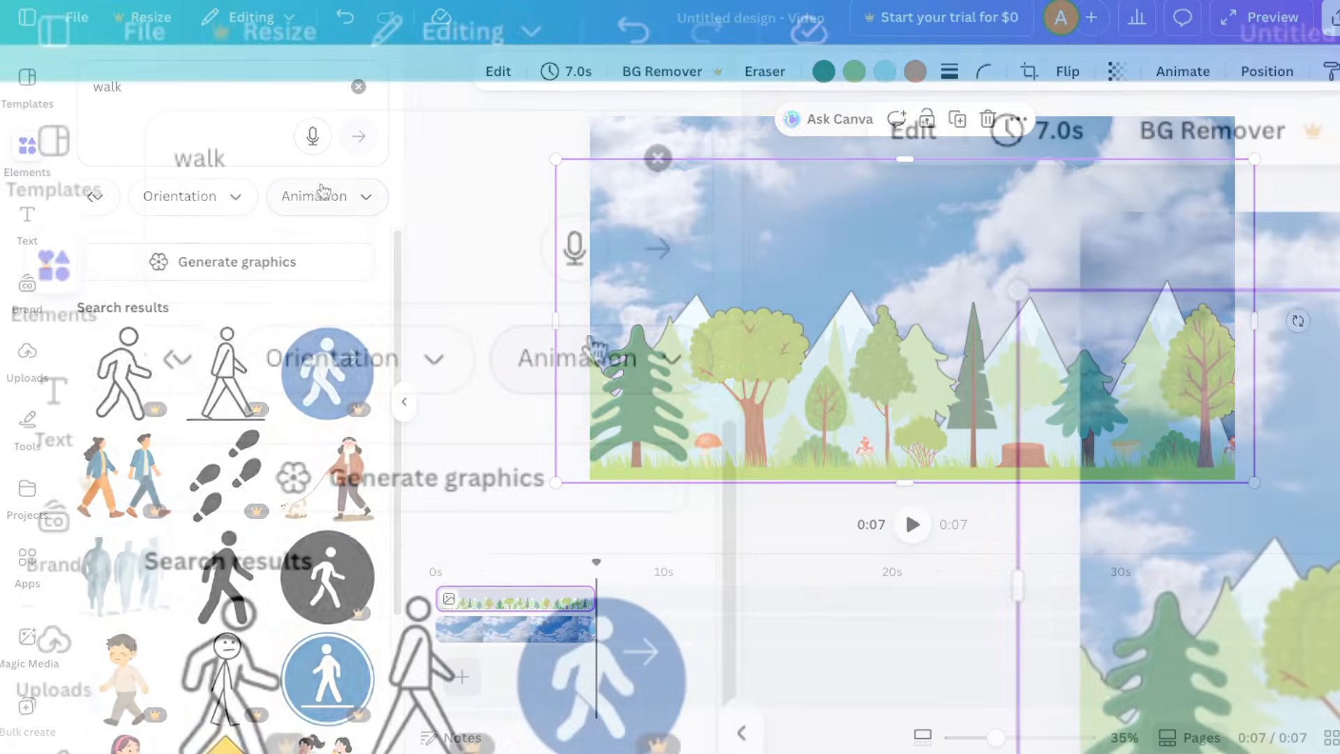
left_click(319, 203)
left_click(272, 515)
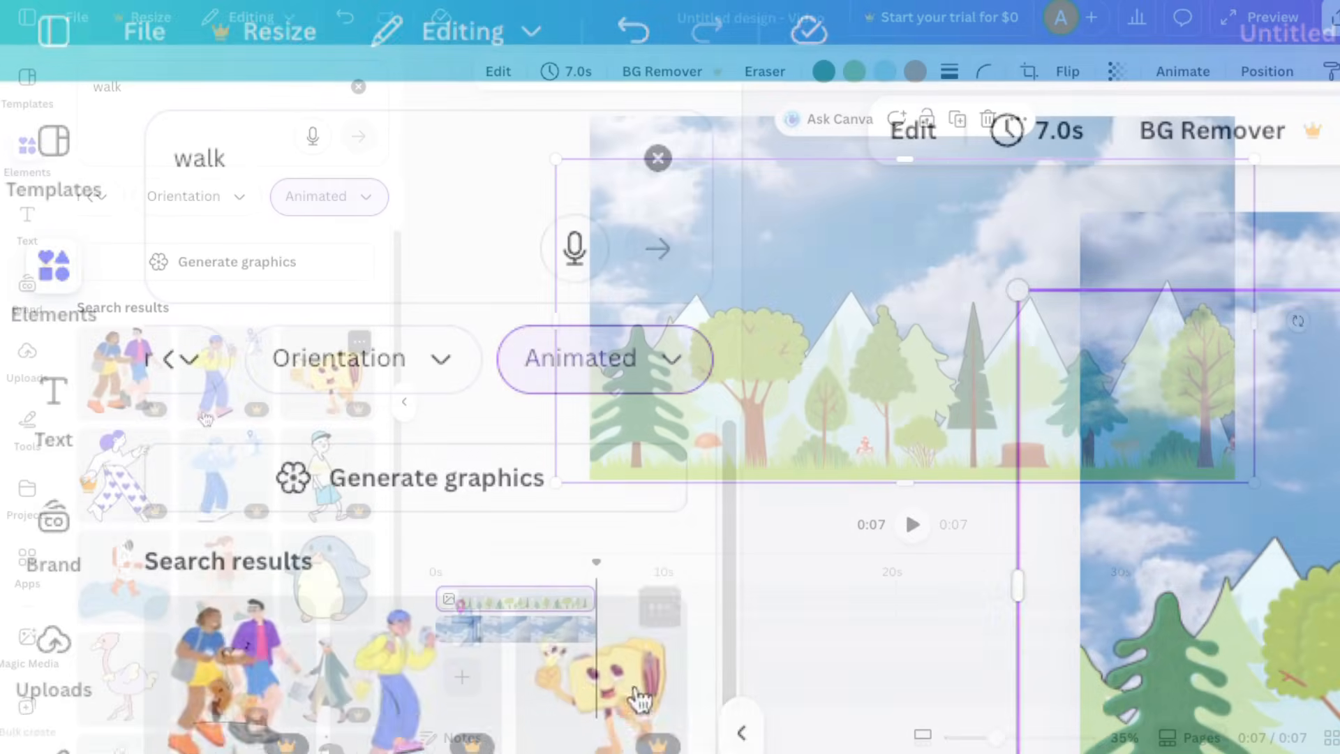
Step: Add the animated walking man in green shorts above the forest clip and place him, shrunk, on the grass near the canvas's right side
scroll(150, 605, "down", 2)
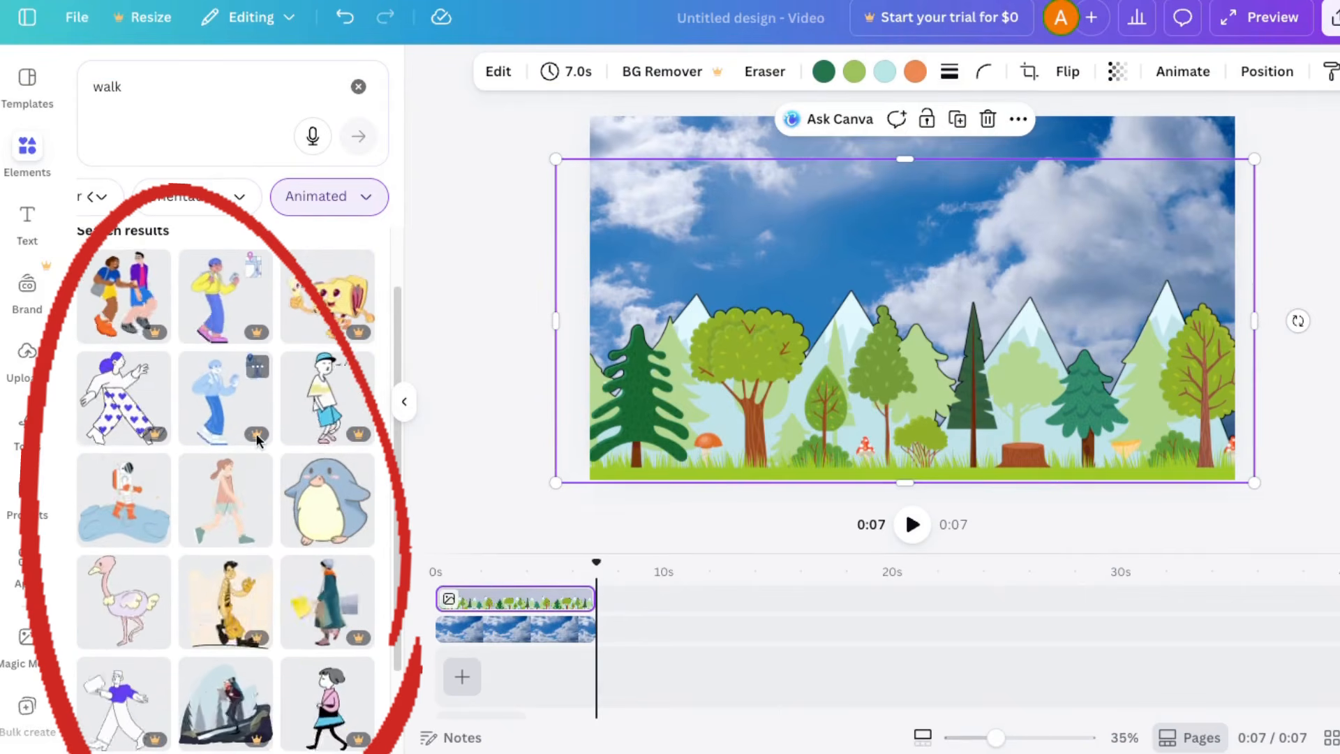
scroll(330, 475, "down", 5)
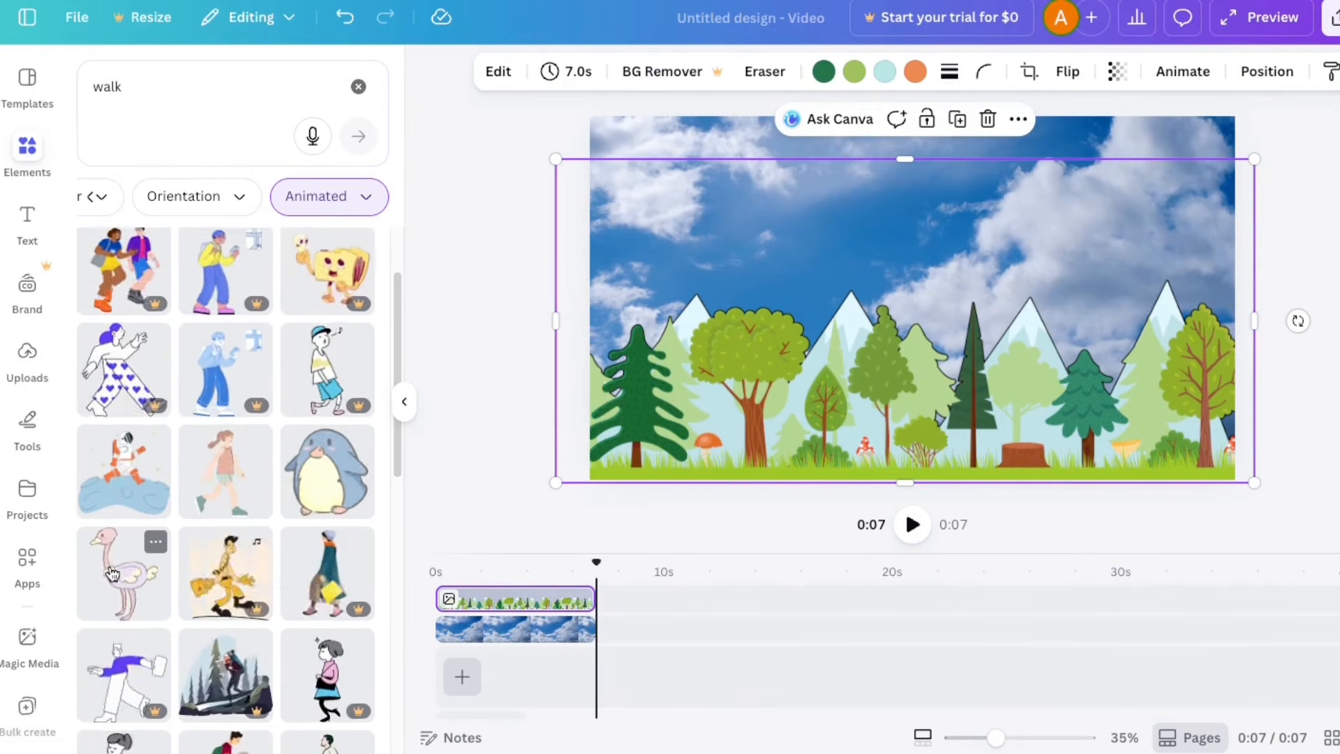
left_click_drag(330, 474, 553, 563)
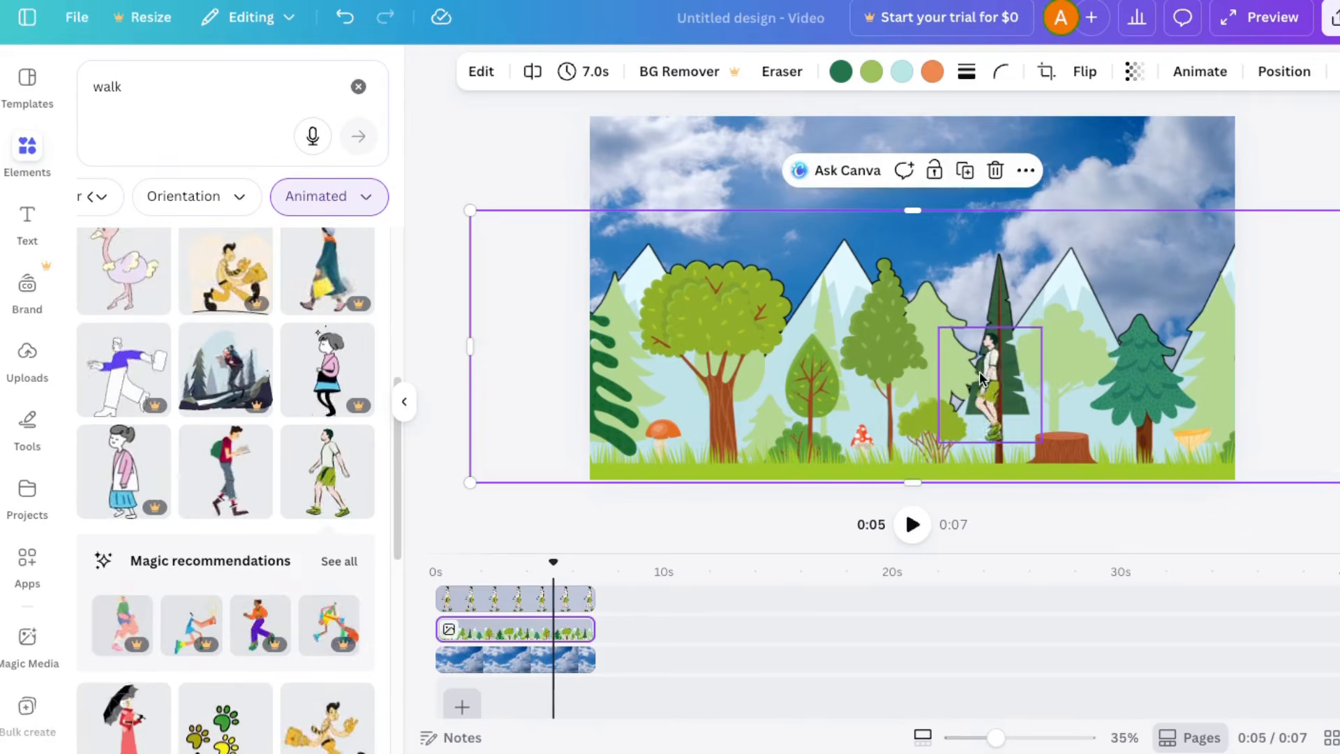
left_click_drag(978, 377, 1118, 414)
Step: Enlarge the forest image well beyond the canvas edges and move the walking man just past the canvas's right edge
left_click(688, 343)
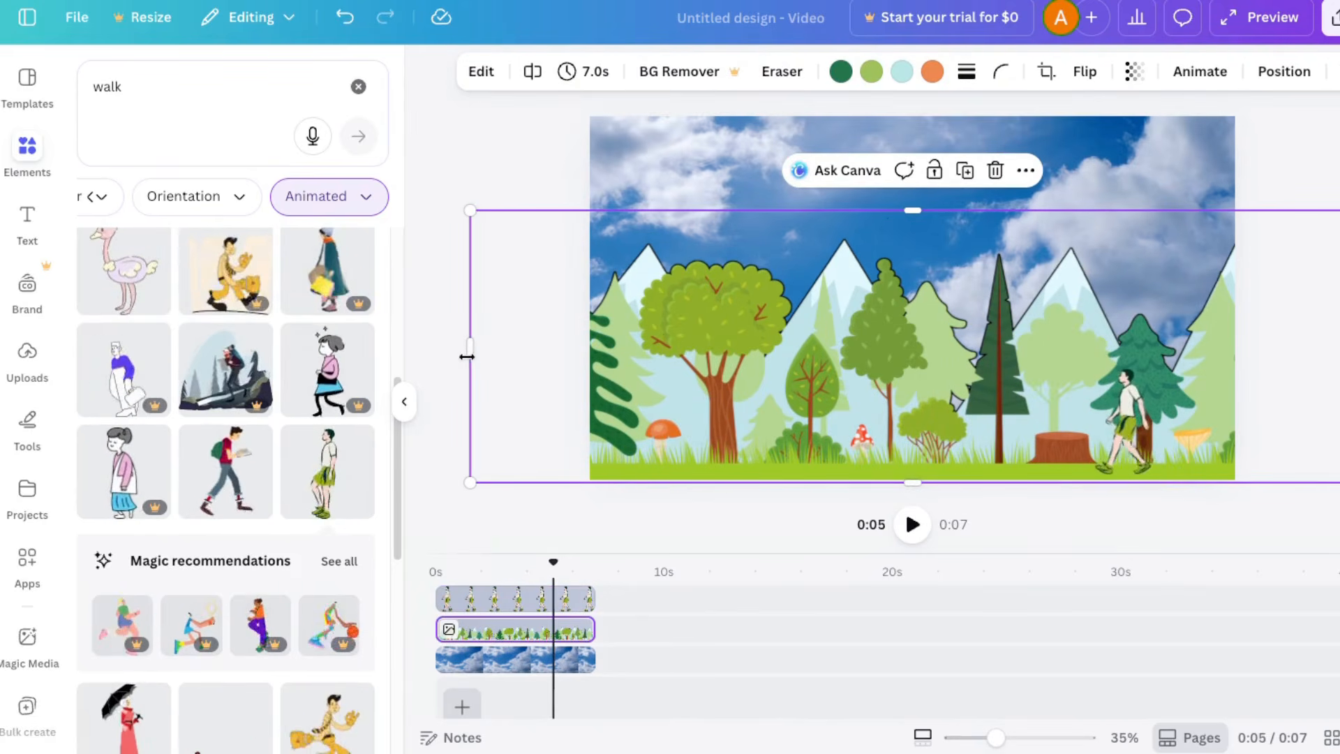
left_click_drag(470, 355, 554, 342)
left_click_drag(552, 209, 455, 166)
left_click_drag(1157, 440, 1256, 437)
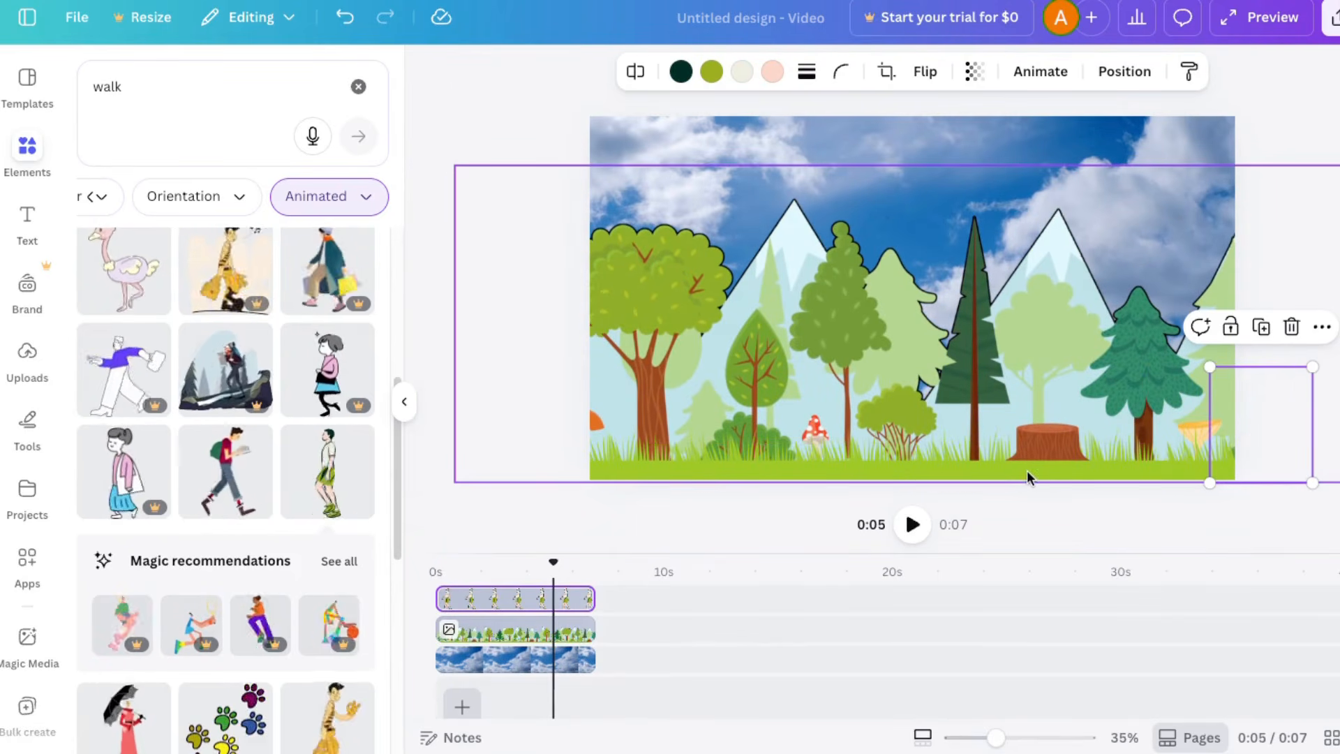
left_click(1036, 71)
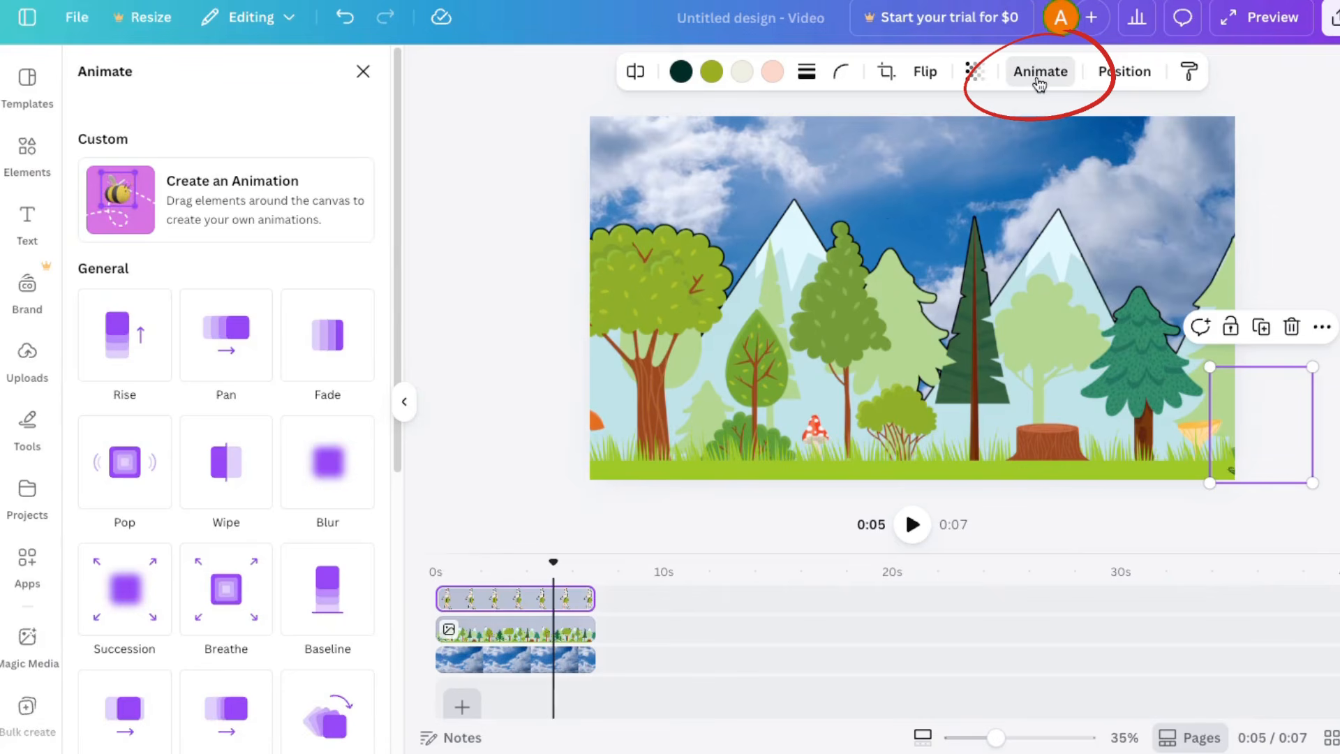
left_click(146, 196)
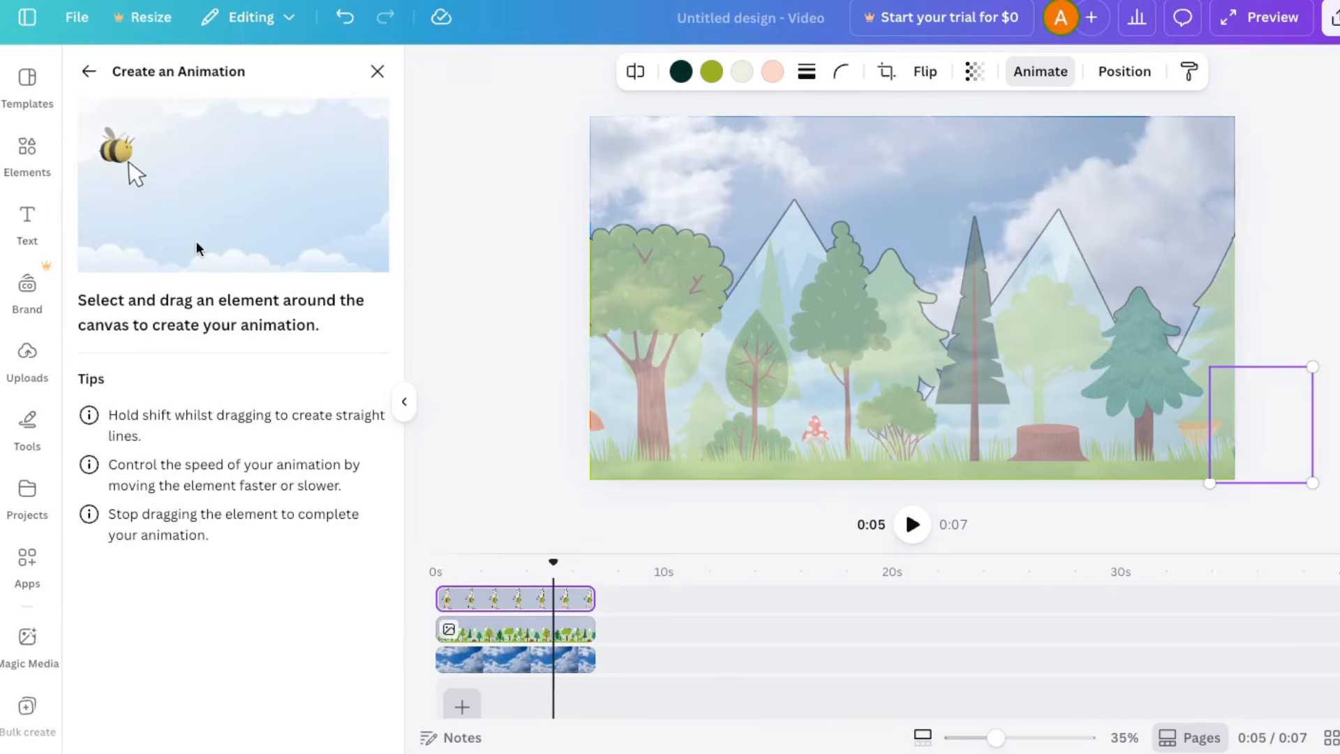
left_click_drag(1232, 421, 1047, 417)
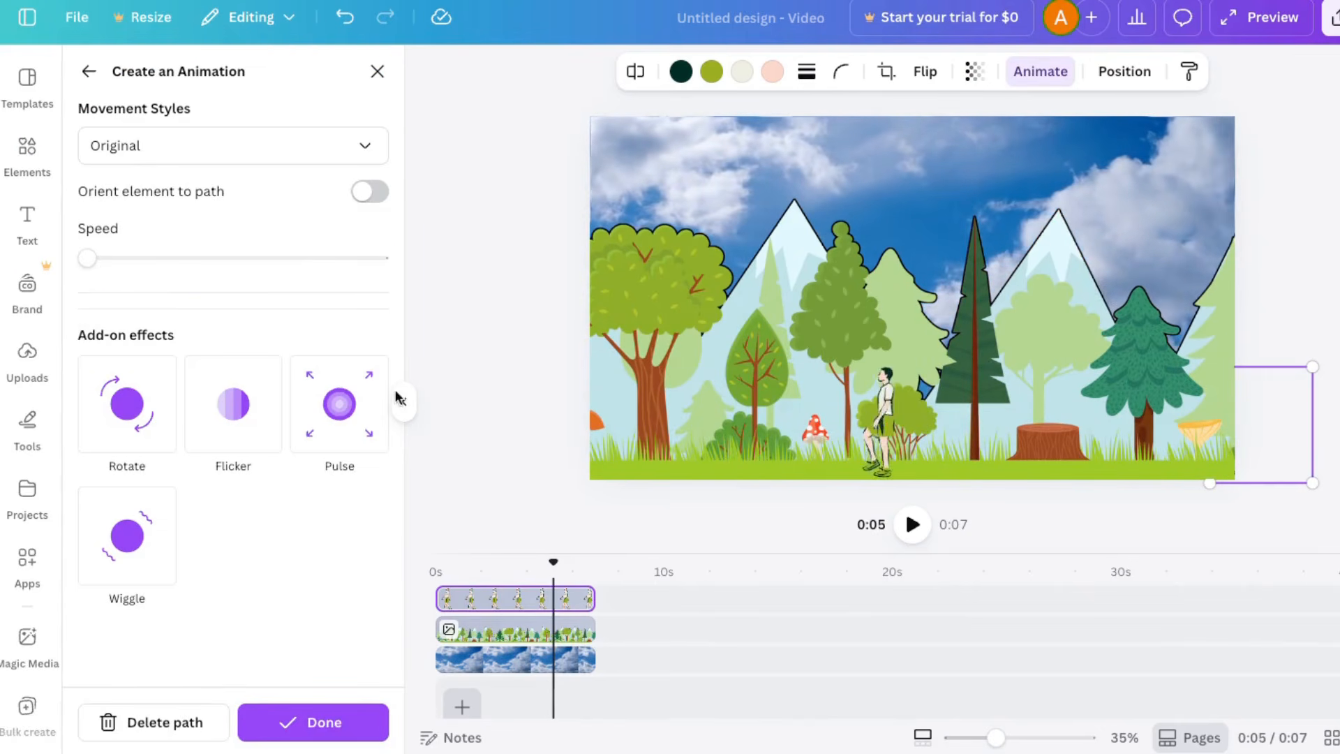
left_click(120, 712)
Step: Reposition the walking man at the canvas's right edge and start creating a custom animation for him
left_click_drag(1095, 426, 1270, 419)
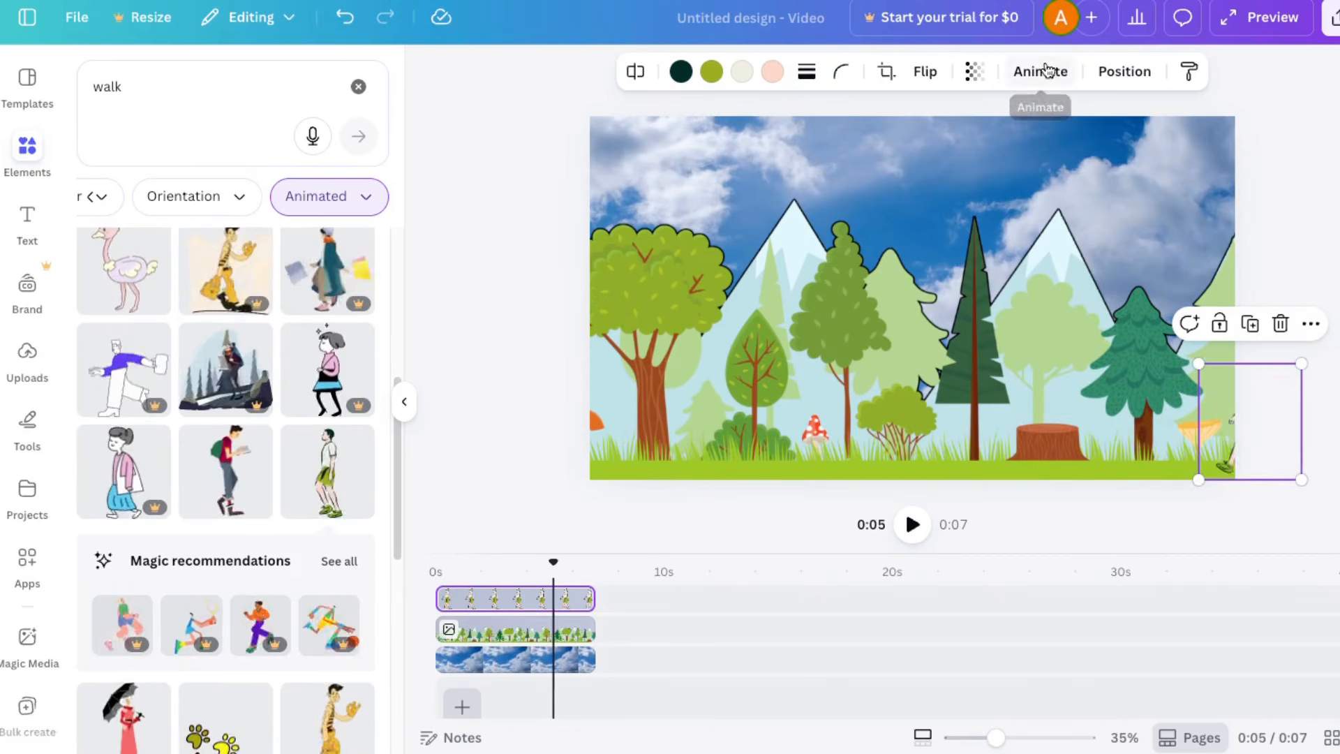
left_click(1044, 70)
left_click(116, 199)
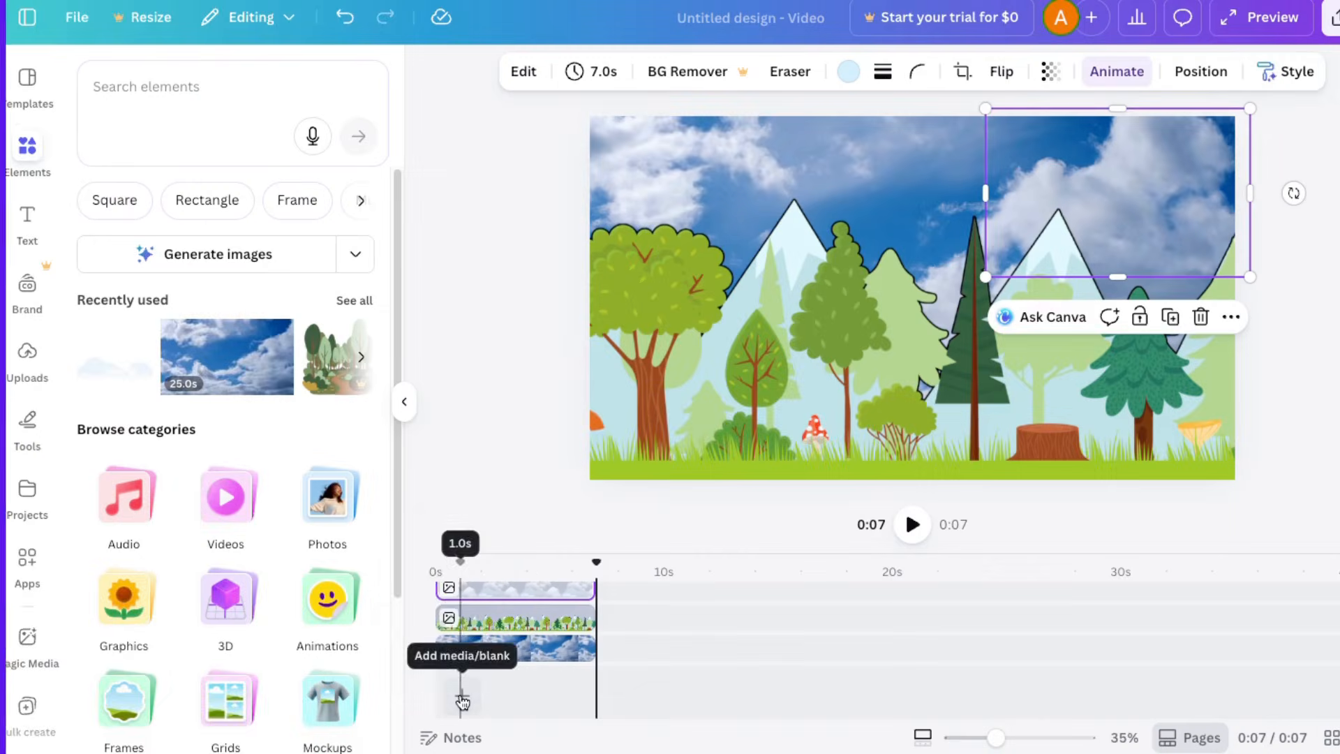
Step: Add a blank page beneath the scene's clips and extend its duration to 24.4 s
left_click(461, 705)
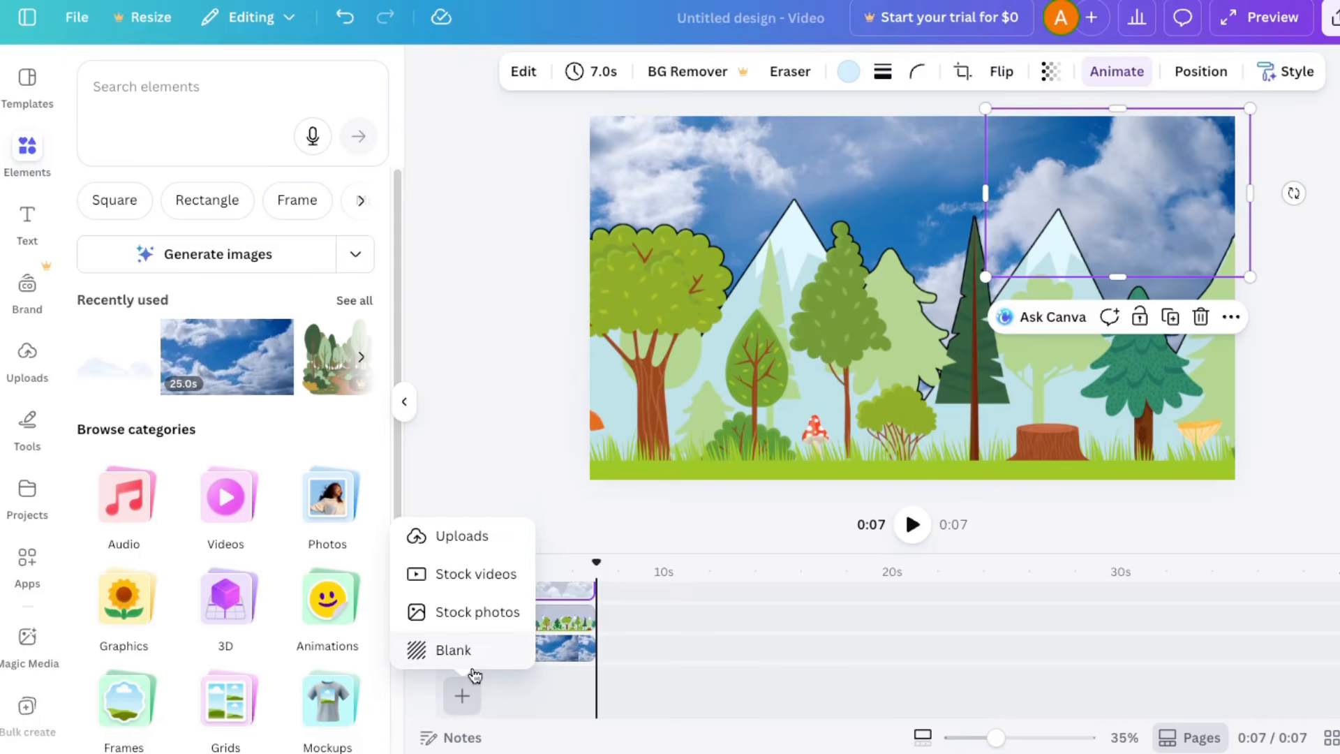
left_click(454, 650)
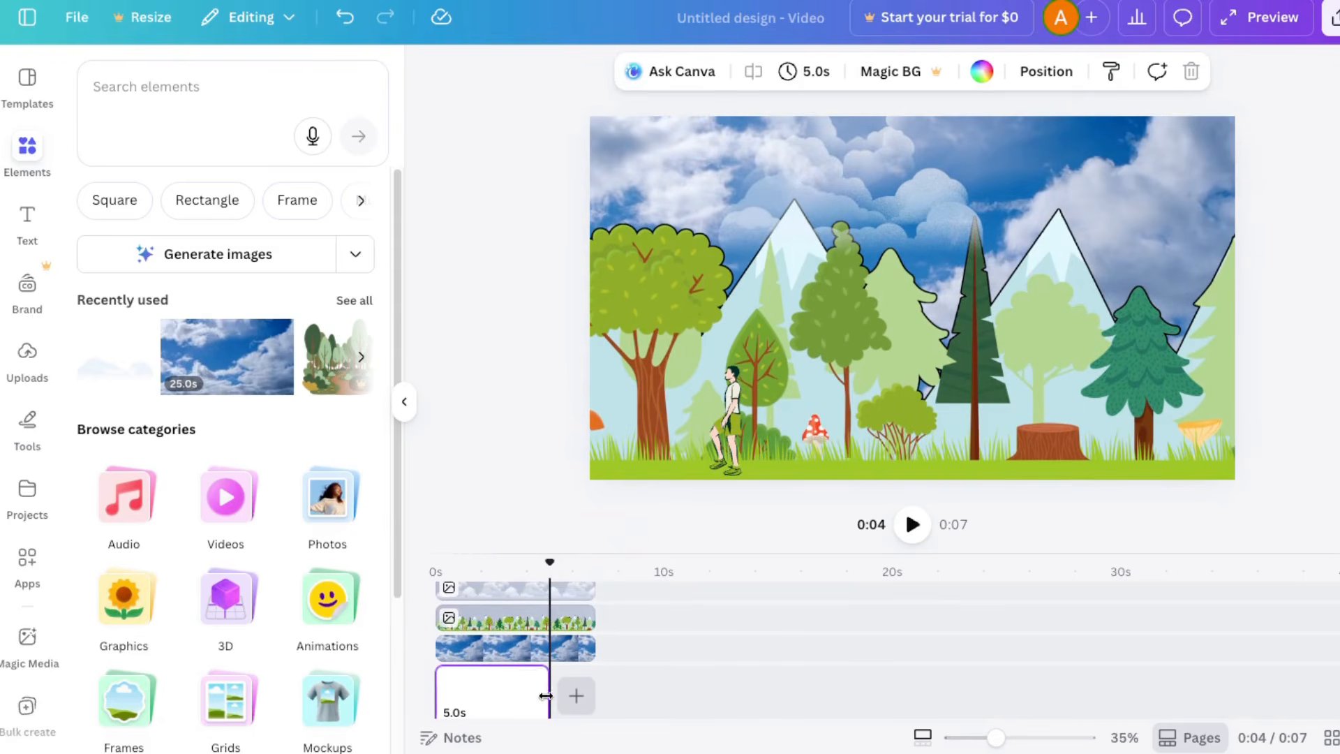
left_click_drag(553, 699, 993, 699)
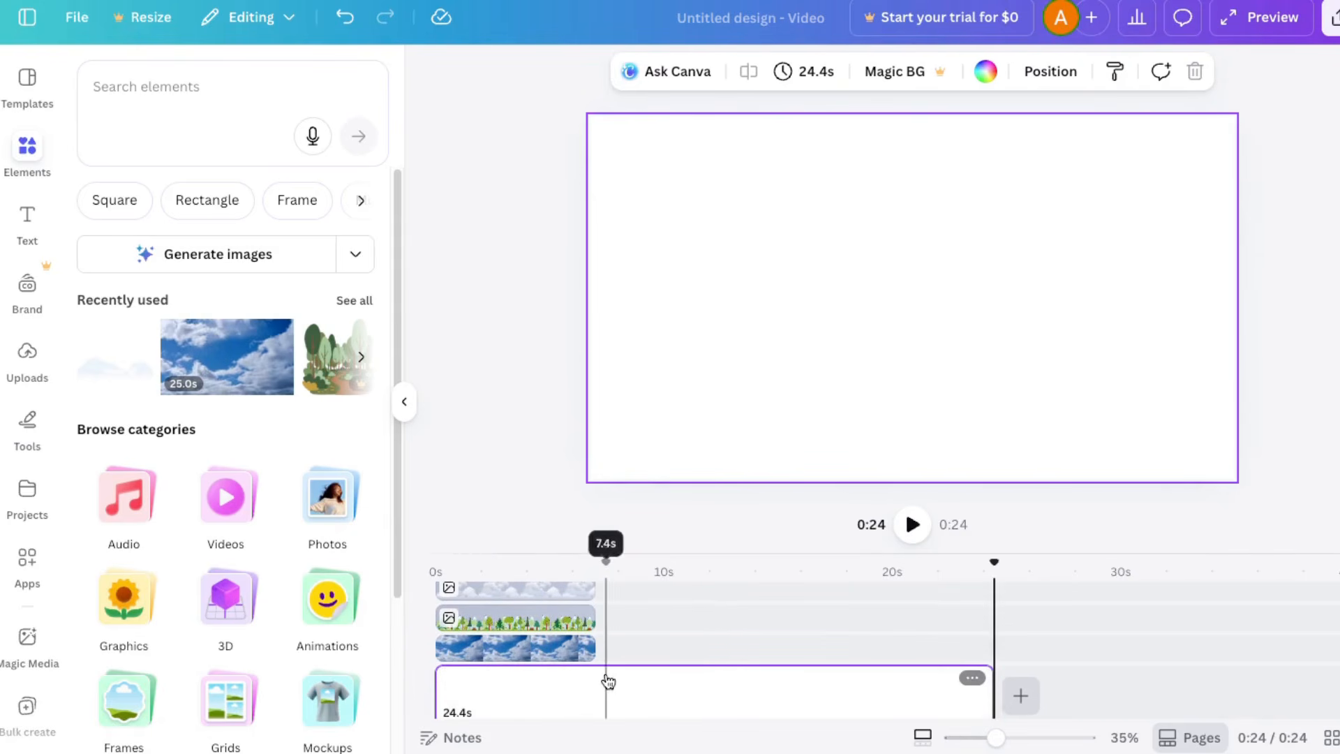
Step: Add the uploaded sunny meadow image to the timeline directly after the sky clip
left_click(23, 357)
scroll(263, 523, "down", 3)
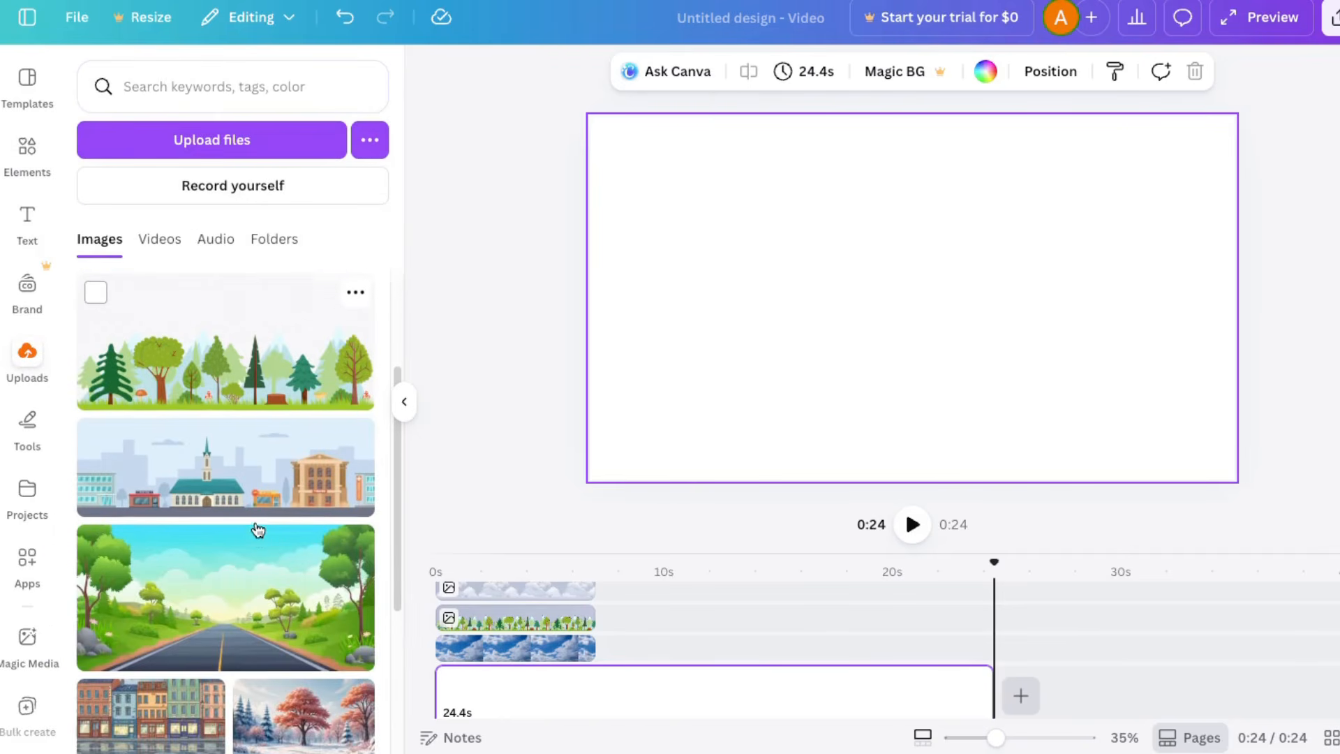
scroll(257, 528, "up", 3)
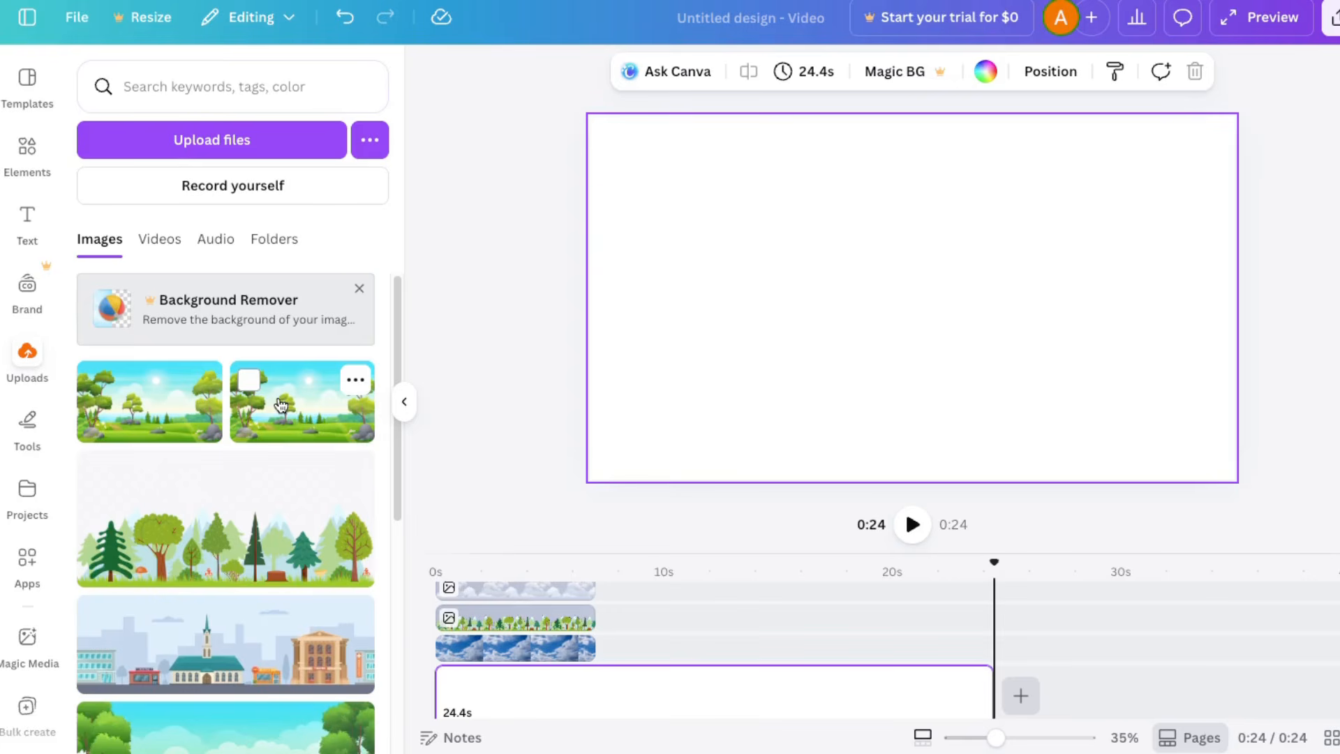
left_click_drag(281, 405, 643, 646)
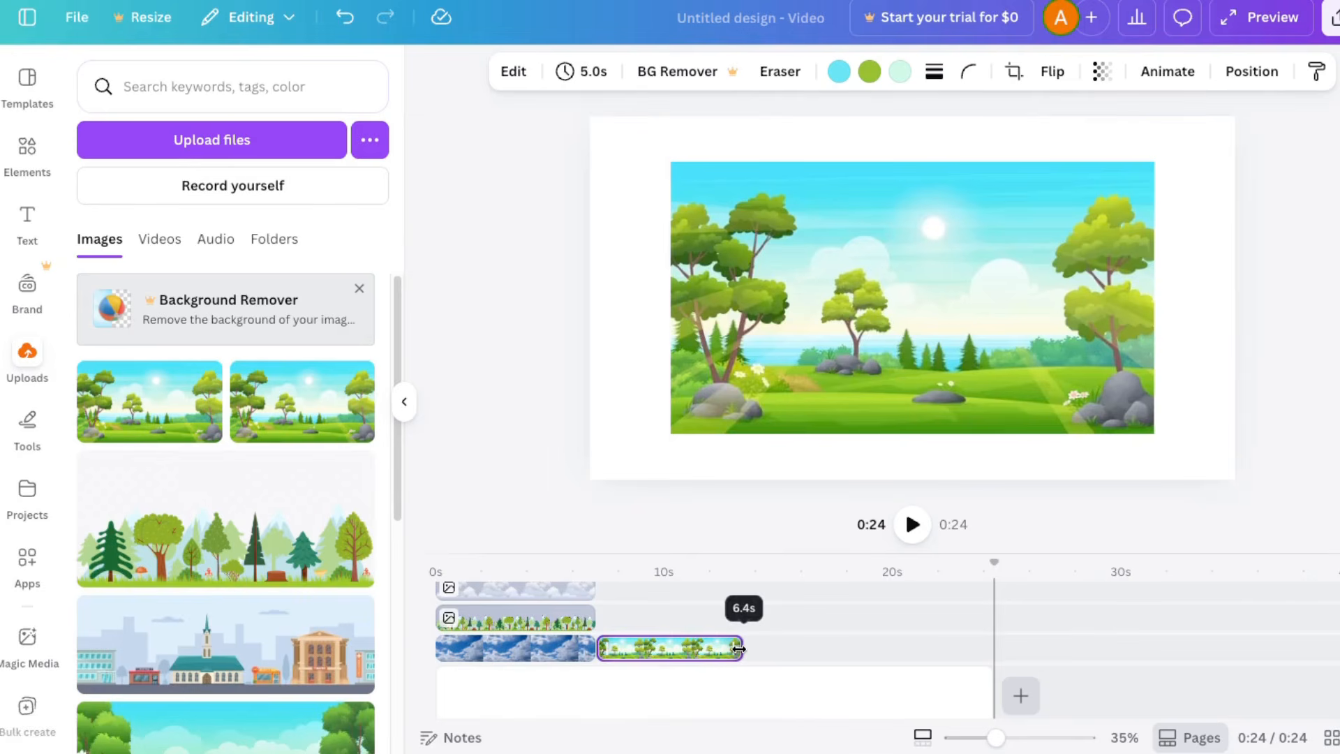
Step: Extend the meadow clip to 7.0 s and enlarge the image to cover the whole canvas
left_click_drag(753, 649, 756, 650)
left_click(667, 618)
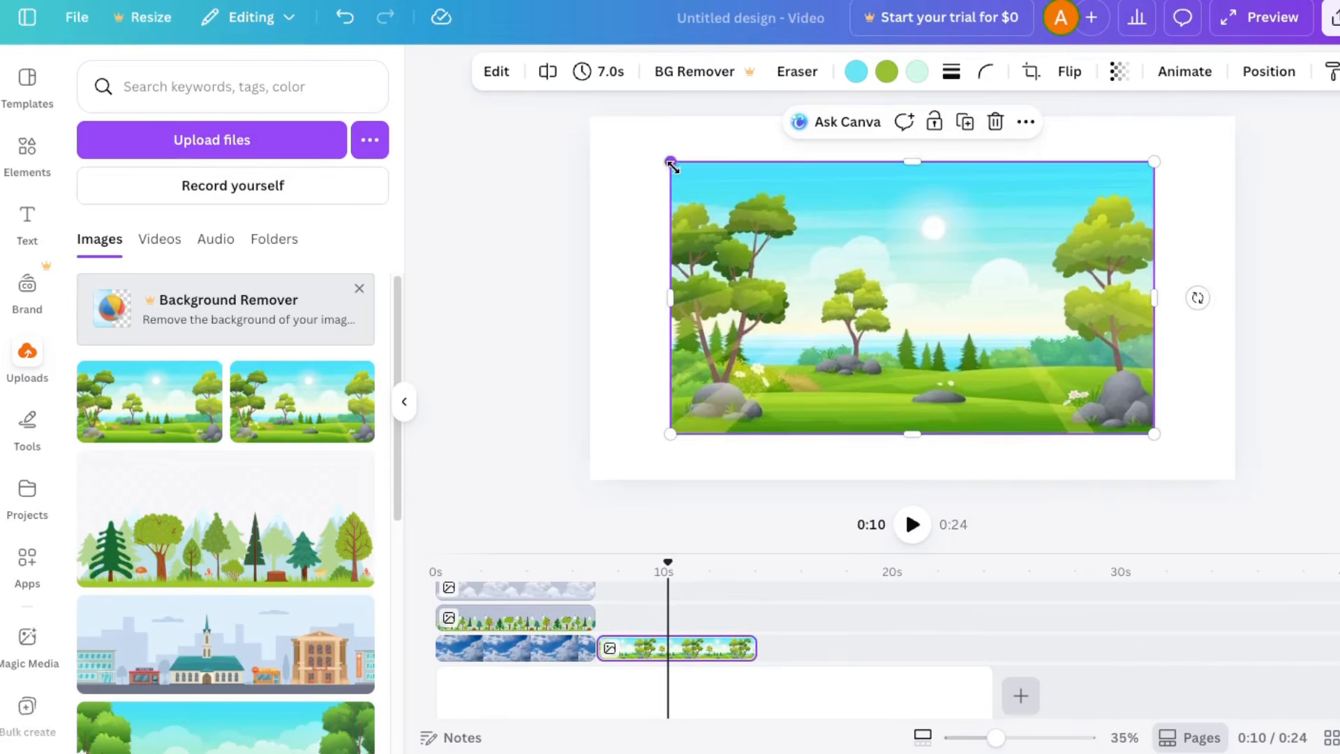
left_click_drag(802, 269, 996, 320)
Step: Search the element library for "birds" and limit the results to animated graphics
left_click(233, 87)
type("birds")
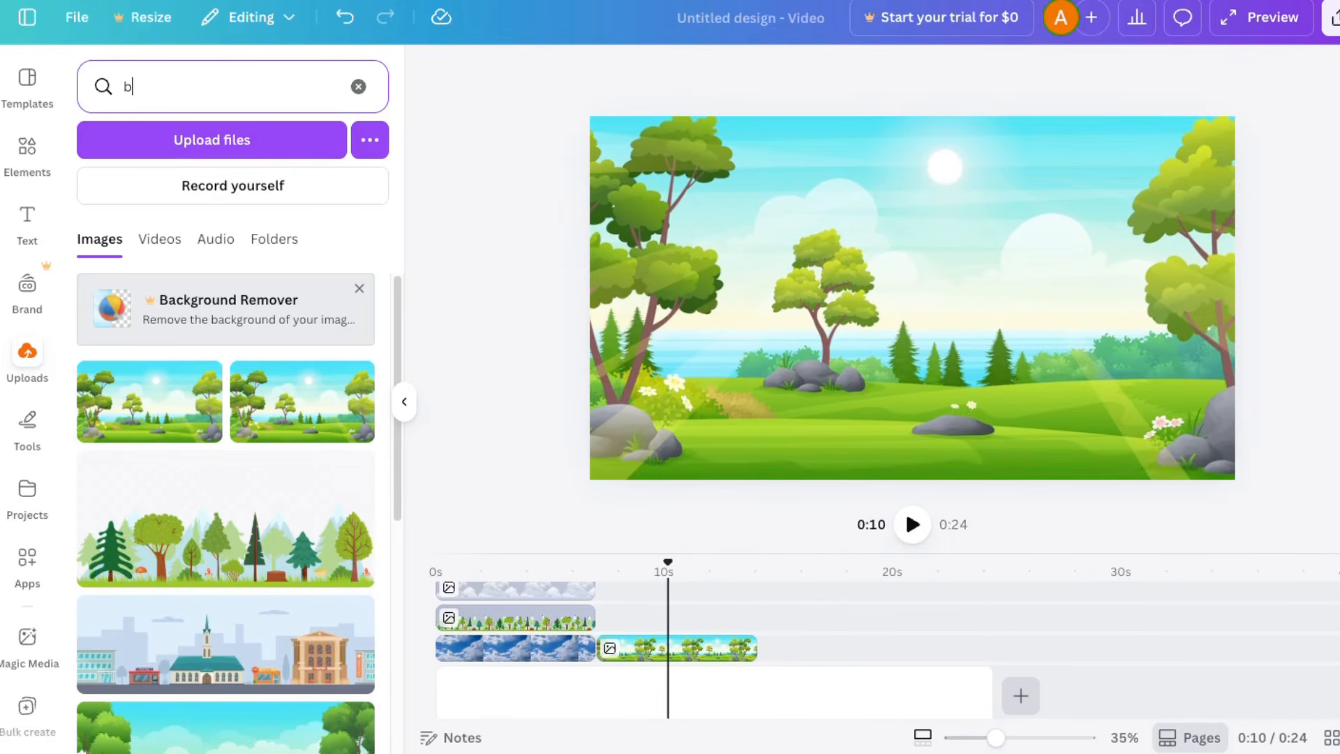
key("Return")
left_click(27, 148)
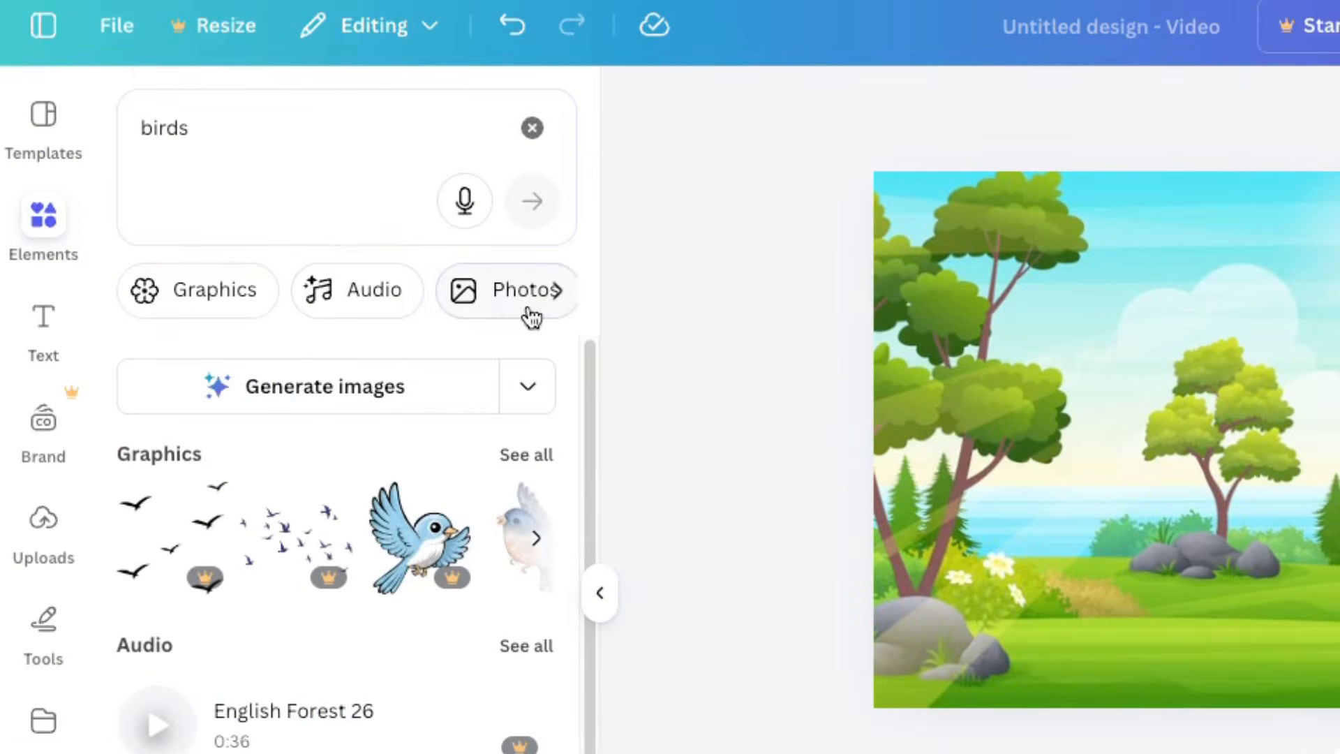
left_click(245, 289)
left_click(556, 290)
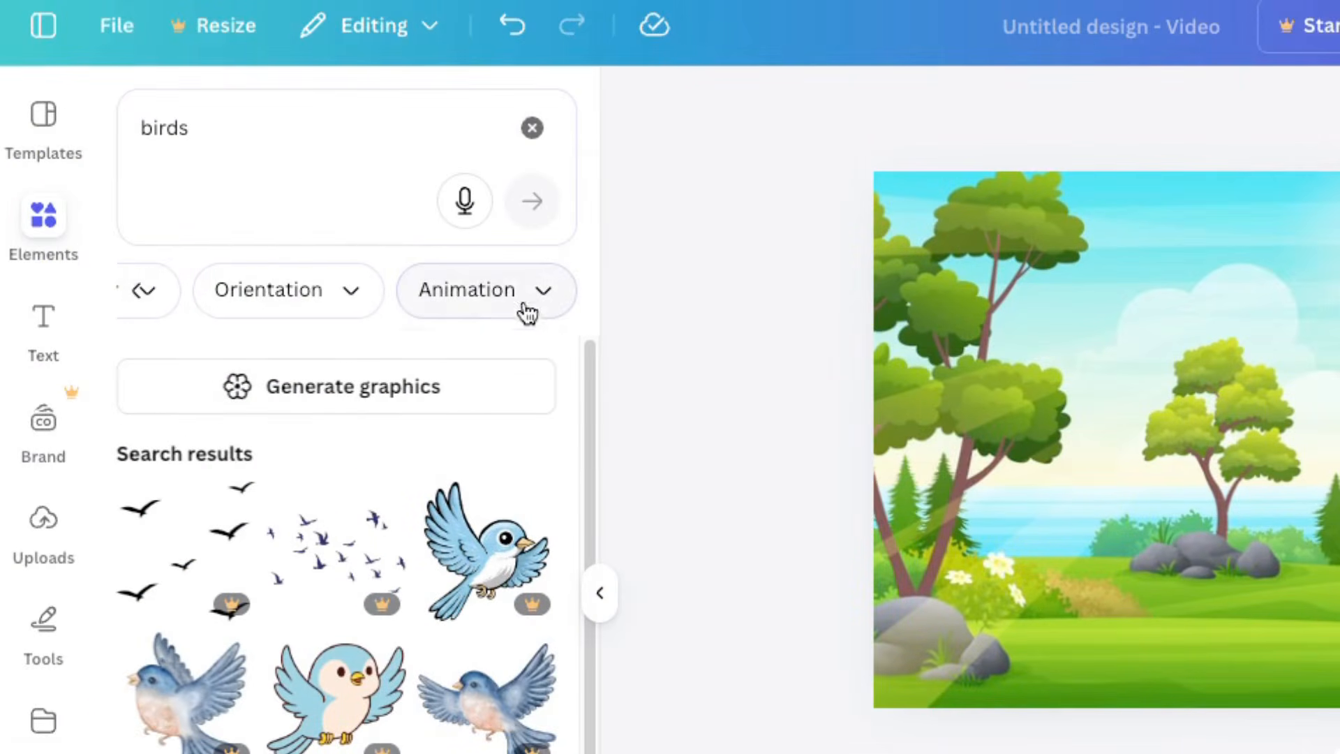
left_click(523, 307)
left_click(252, 414)
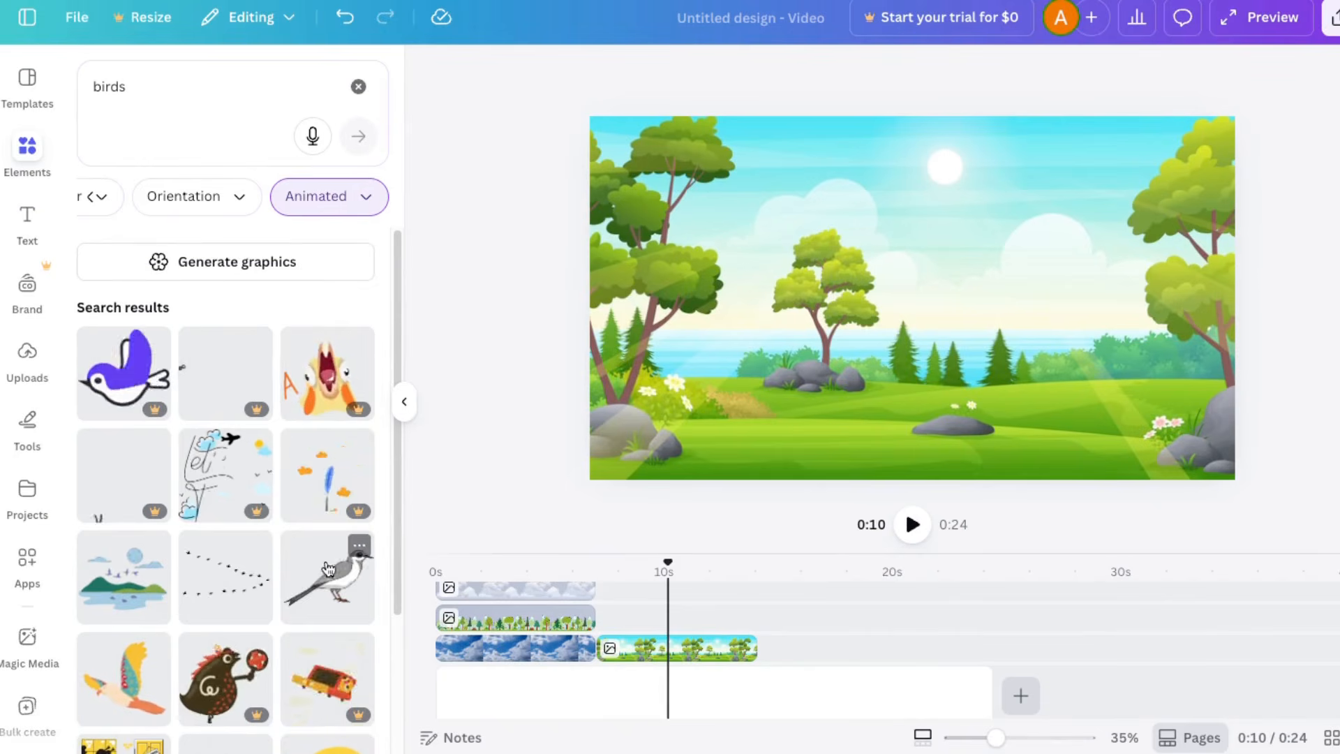
Step: Add the animated grey bird above the meadow clip for its full length and place it, shrunk, on the left tree
left_click_drag(330, 584, 592, 583)
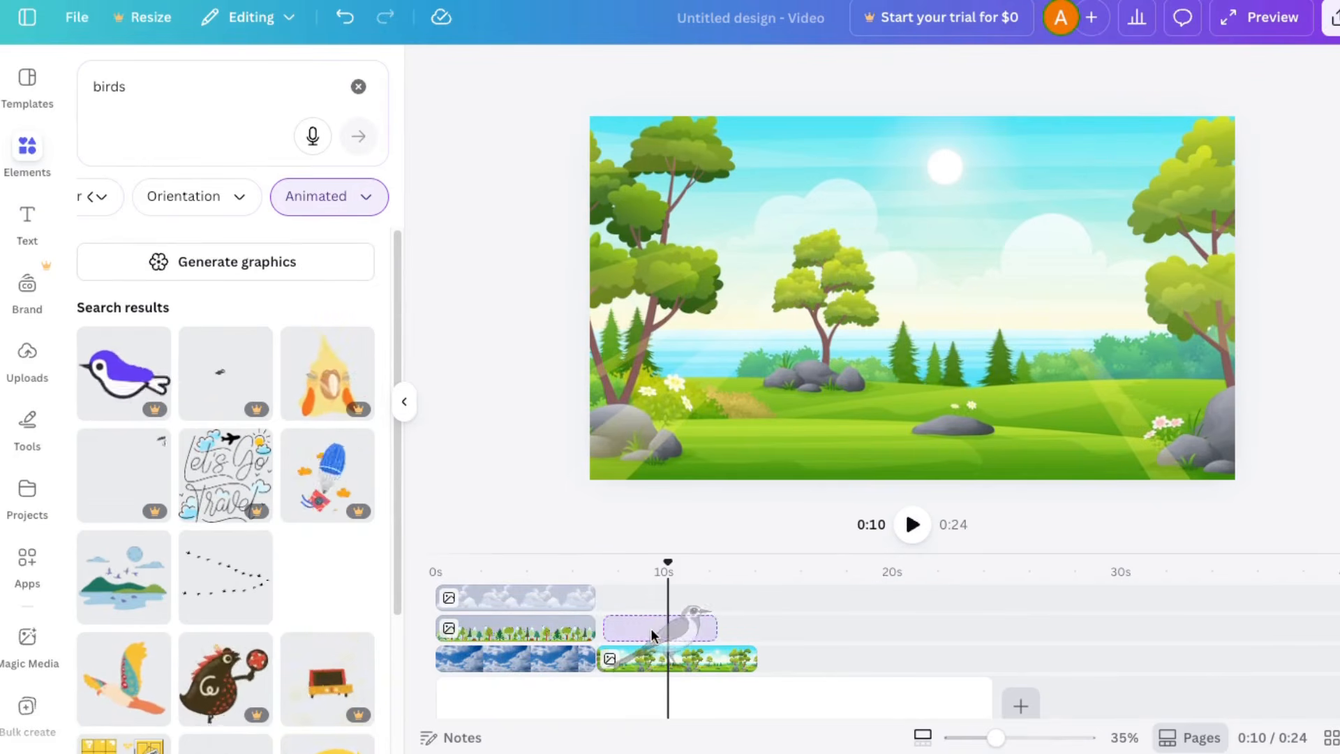
left_click_drag(650, 627, 645, 628)
left_click_drag(1217, 442, 725, 180)
left_click_drag(709, 242, 706, 241)
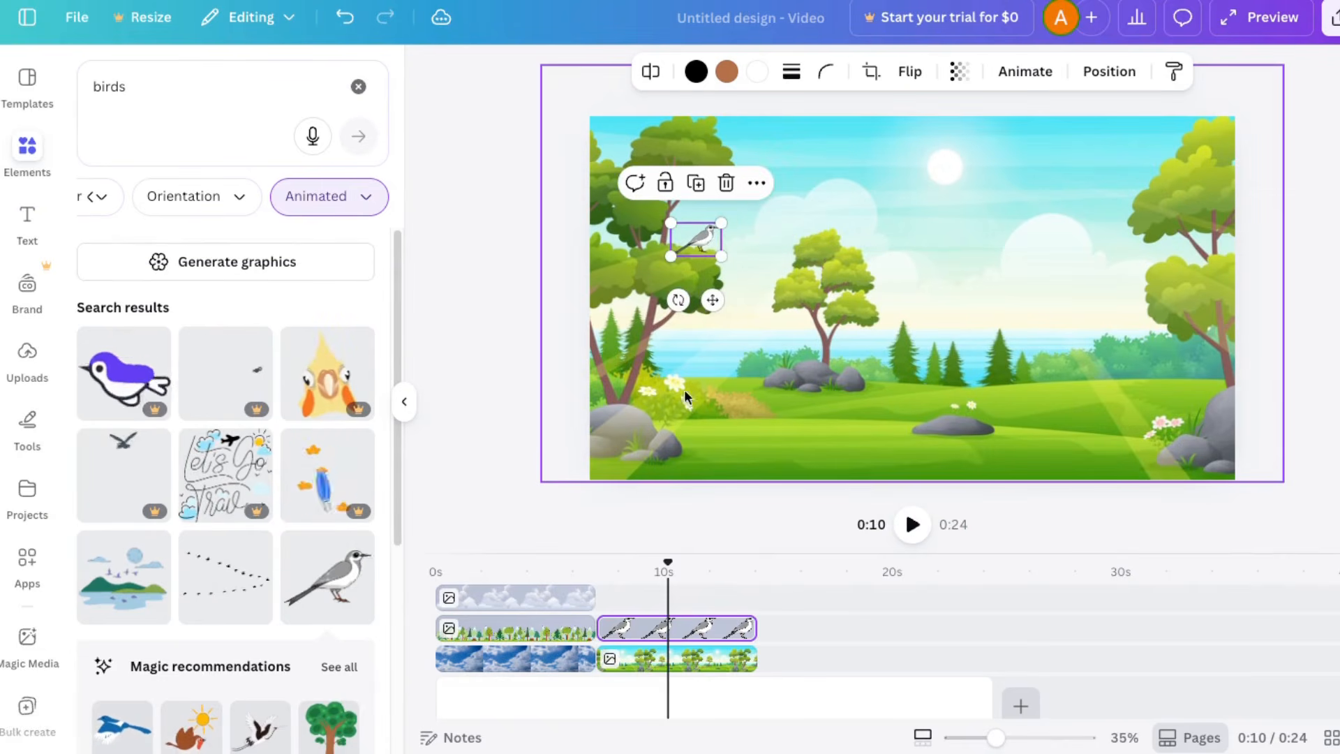
Step: Duplicate the grey bird onto the right tree and flip the copy horizontally
right_click(704, 240)
left_click(748, 379)
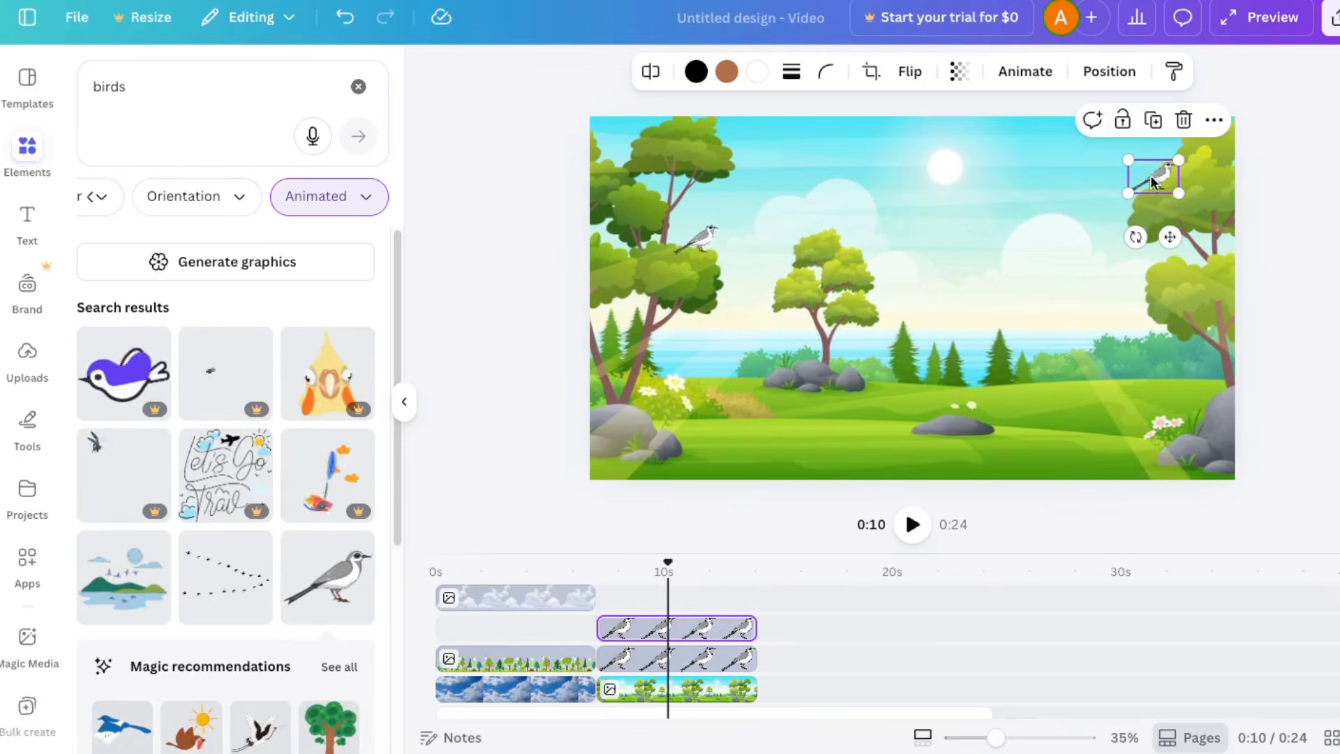
left_click(907, 72)
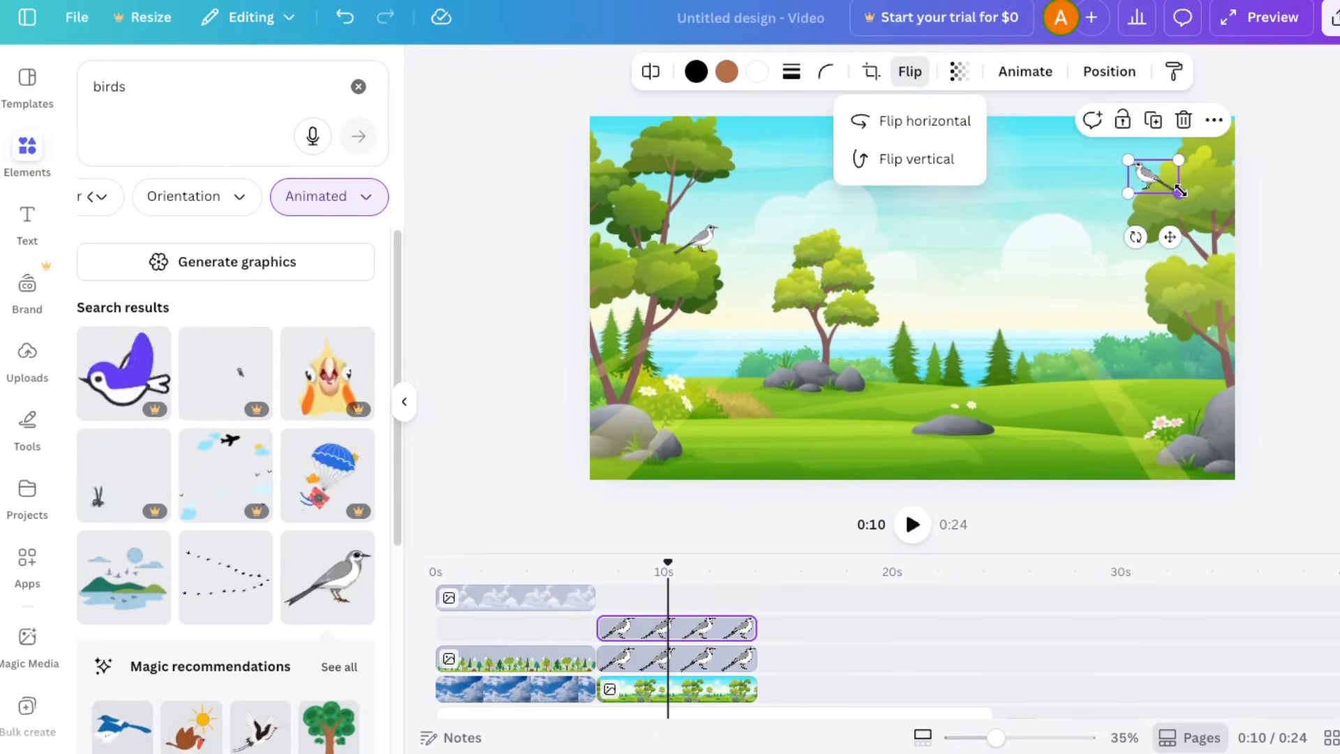
Step: Add the animated brown quail for the meadow clip's full length and place it, shrunk, on the grass right of the centre rock
scroll(203, 544, "down", 8)
left_click_drag(225, 516, 625, 594)
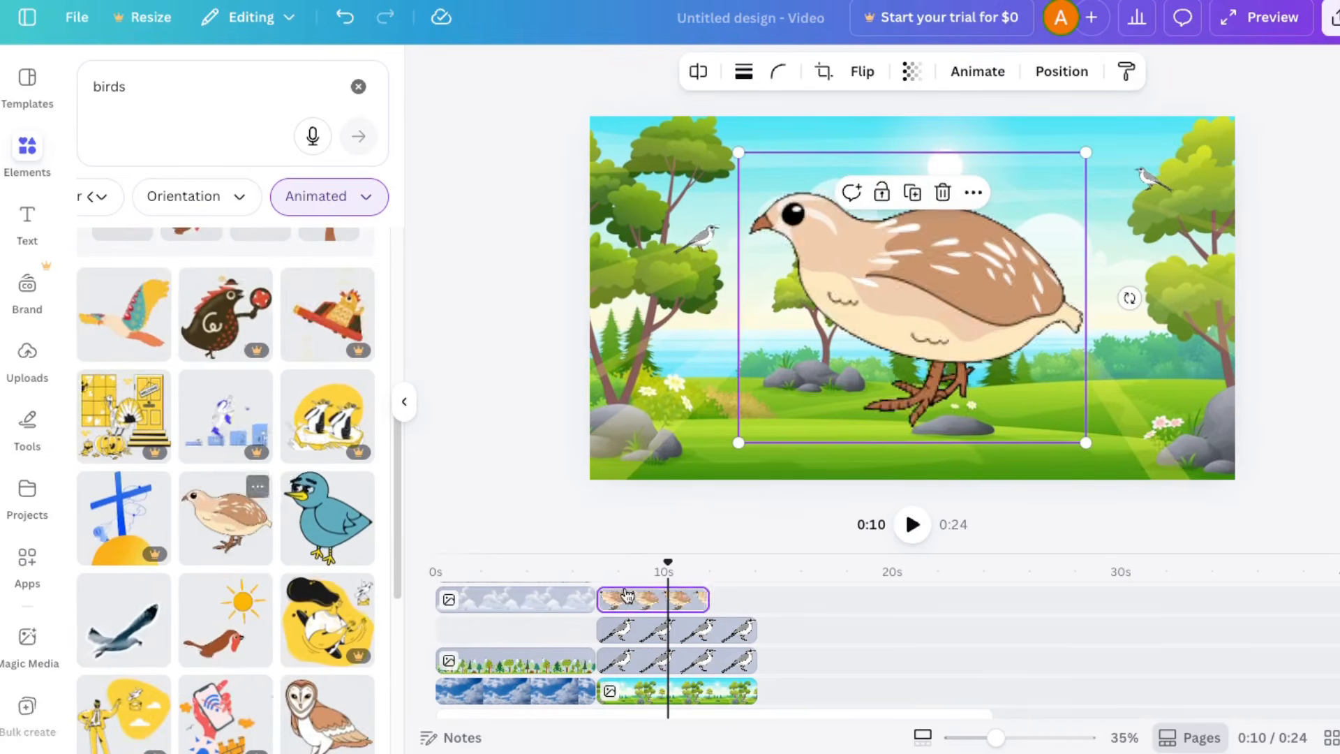
left_click_drag(706, 598, 756, 599)
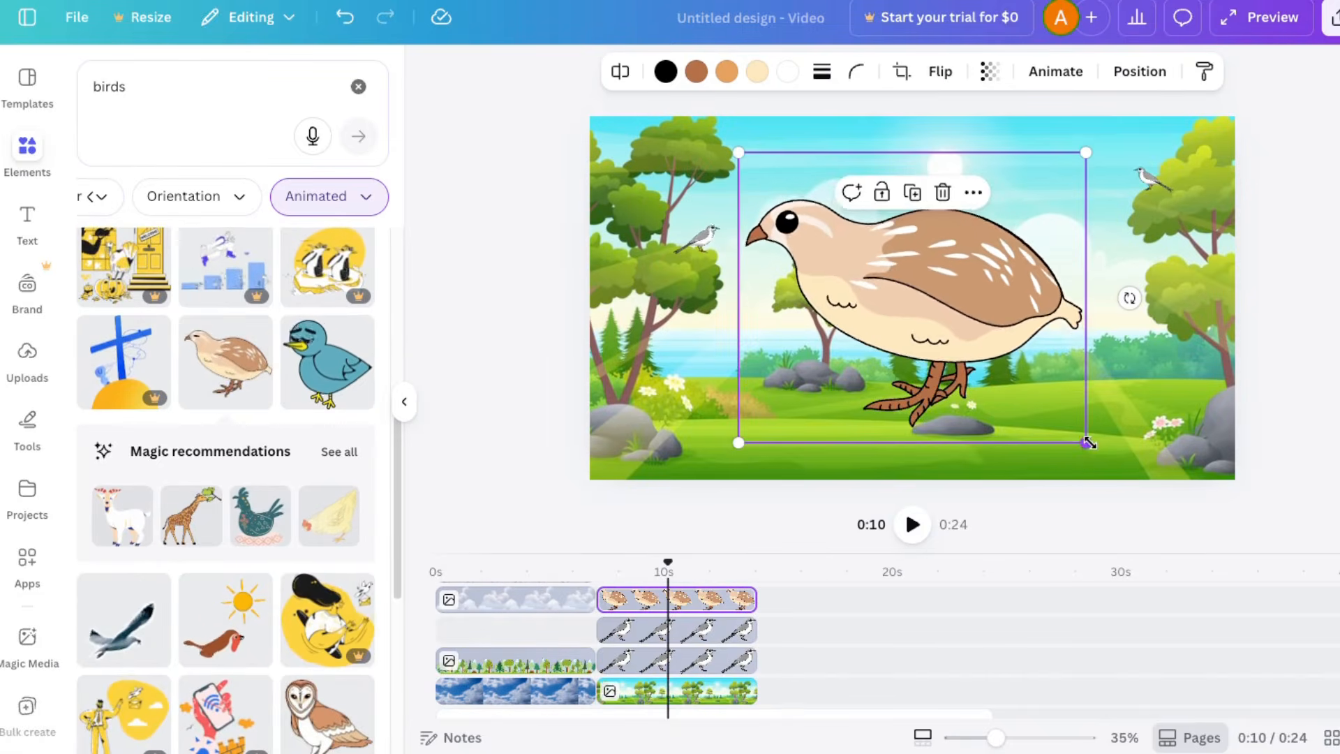
left_click_drag(1087, 442, 1058, 403)
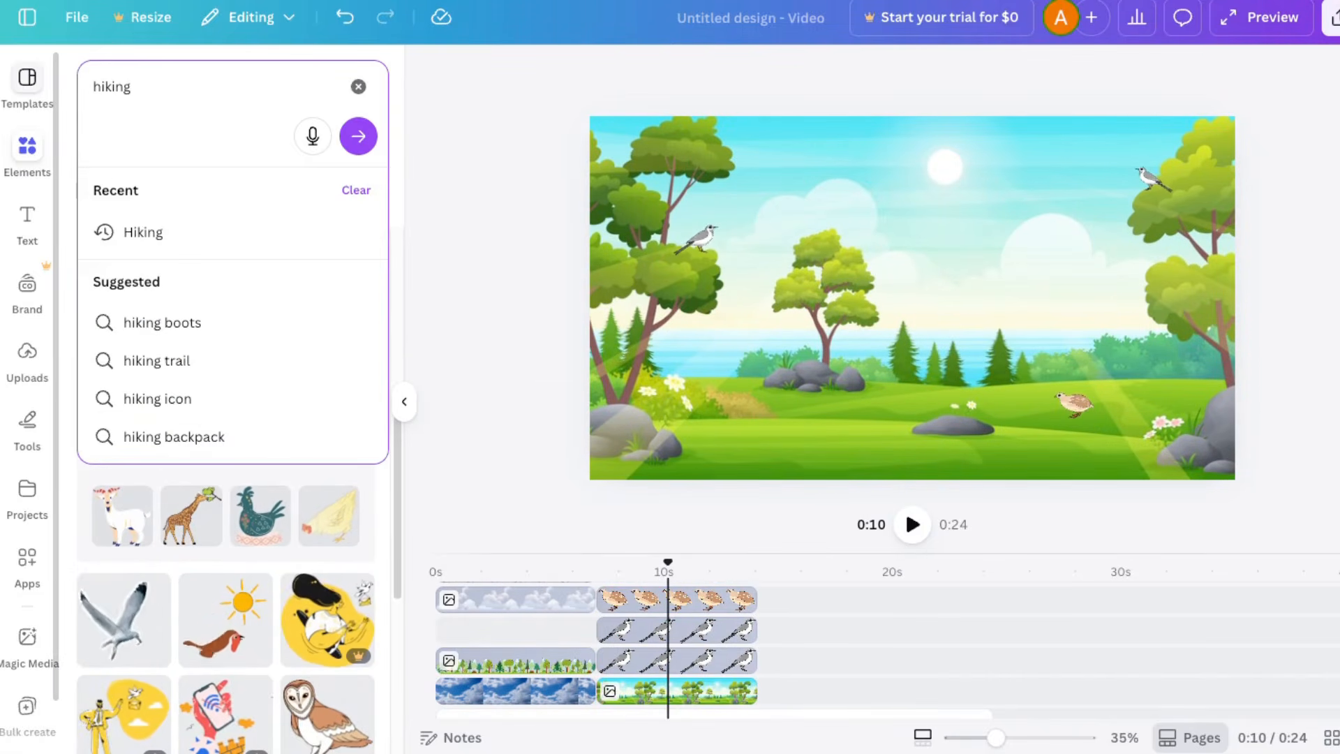
Step: Search the animated graphics for "hiking"
key("Return")
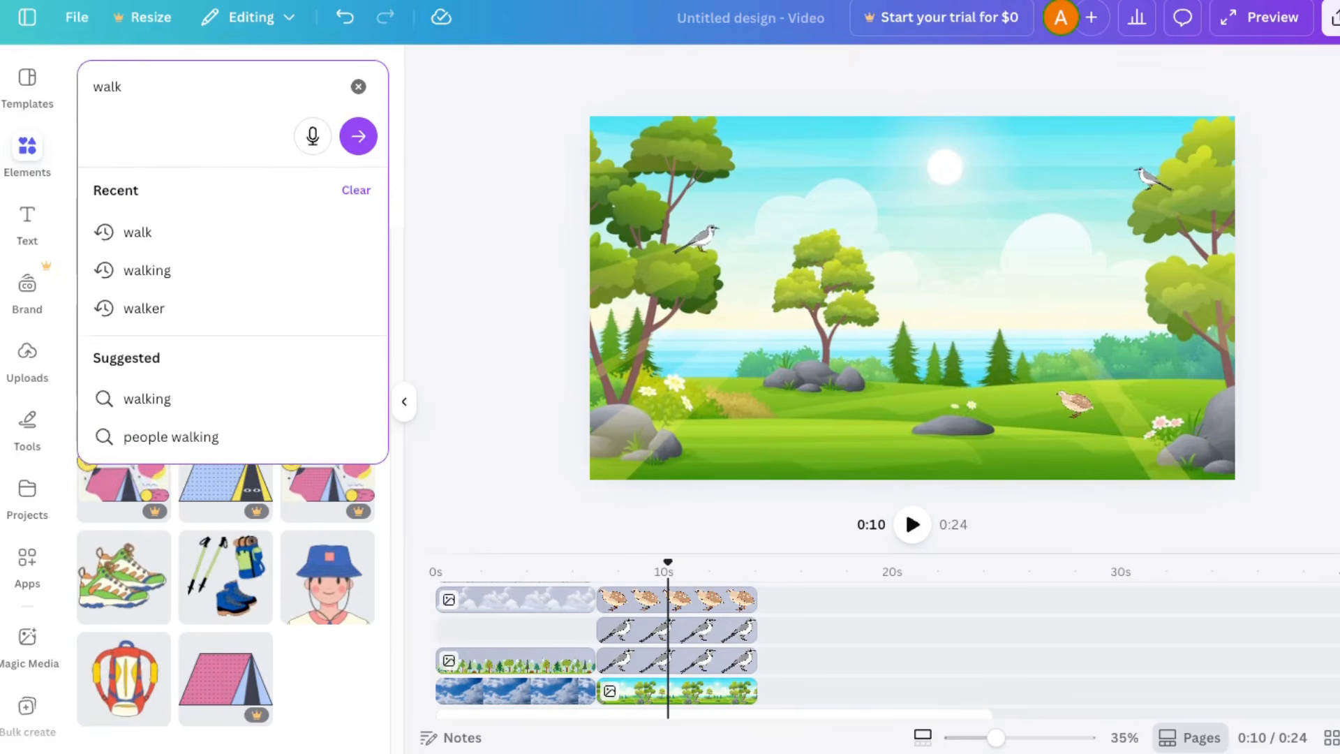
Step: Search the animated graphics for "walk", add the backpacker reading a map for the meadow clip's full length, and shrink him into the lower-left corner of the scene
key("Return")
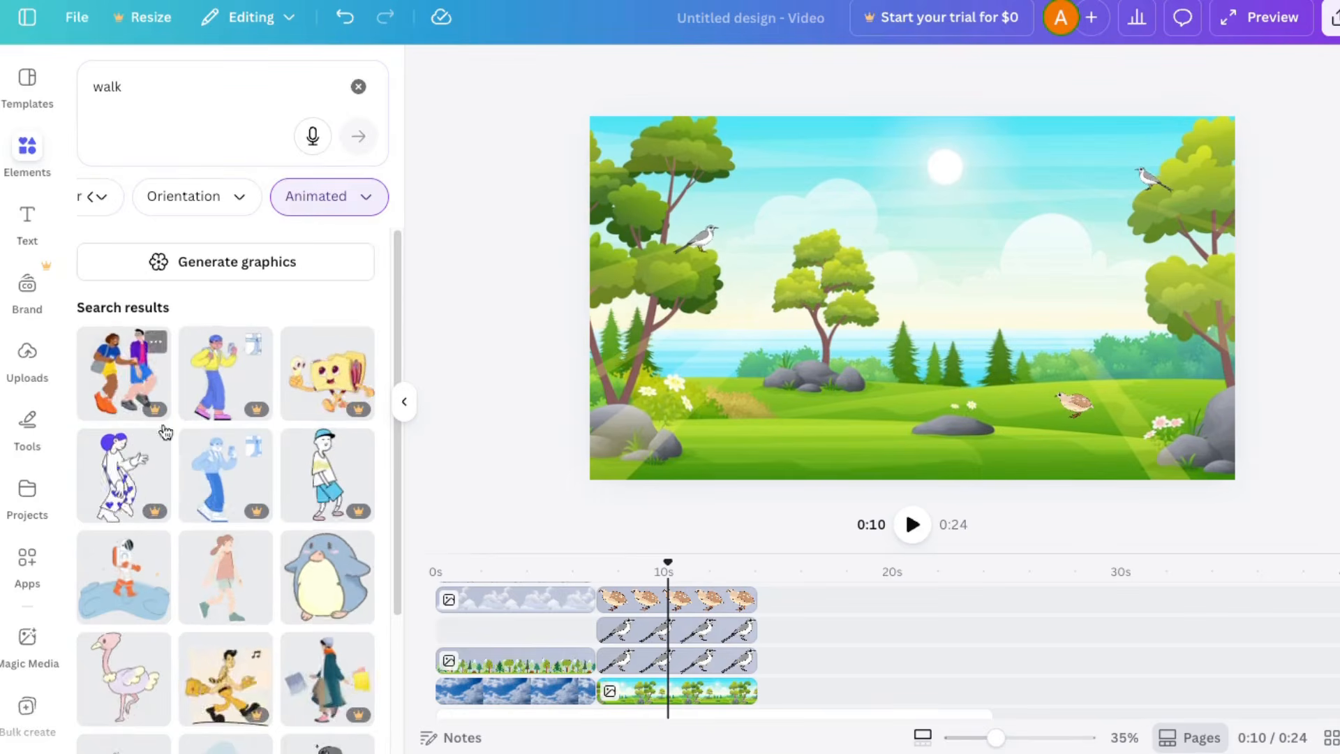
scroll(165, 431, "down", 4)
left_click_drag(219, 634, 757, 601)
left_click_drag(1017, 443, 875, 246)
left_click_drag(835, 206, 618, 439)
left_click_drag(659, 385, 679, 358)
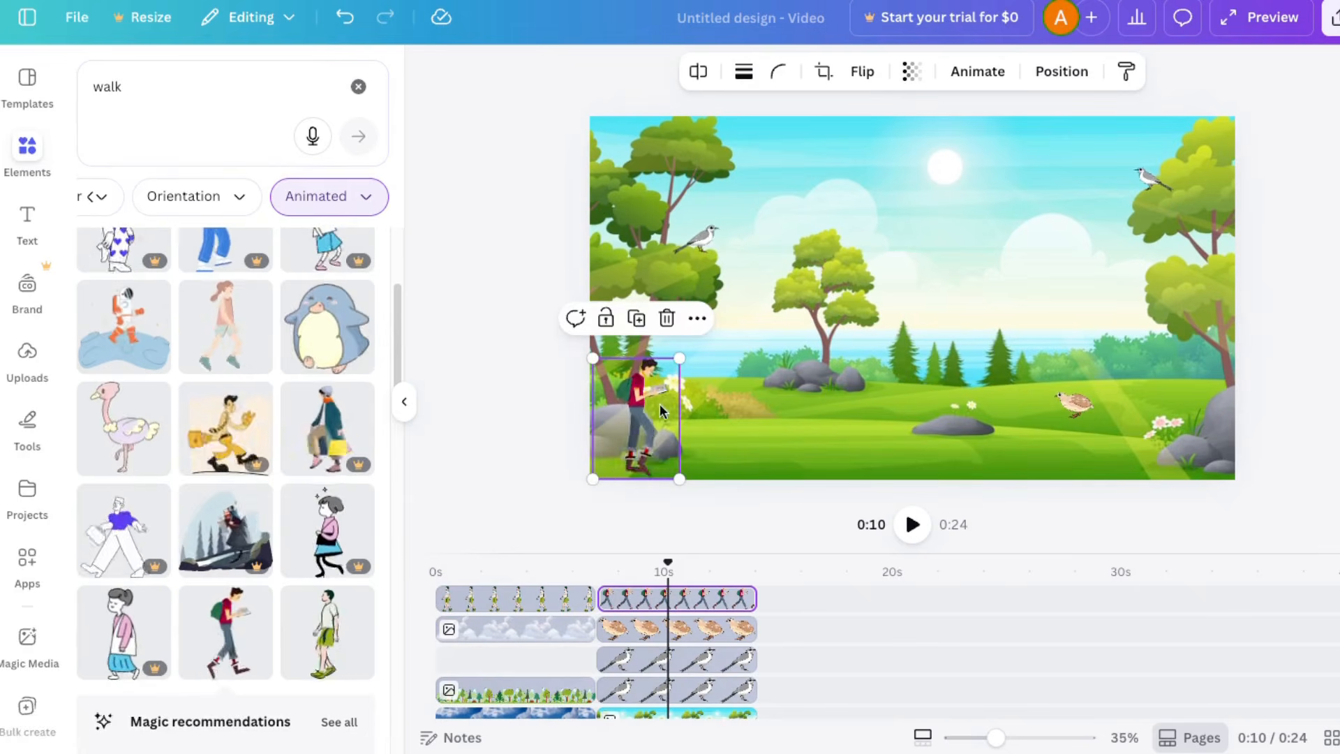
Step: Move the hiker just outside the scene's left edge and create a custom motion path taking him across the meadow past the right edge
left_click_drag(659, 410, 590, 415)
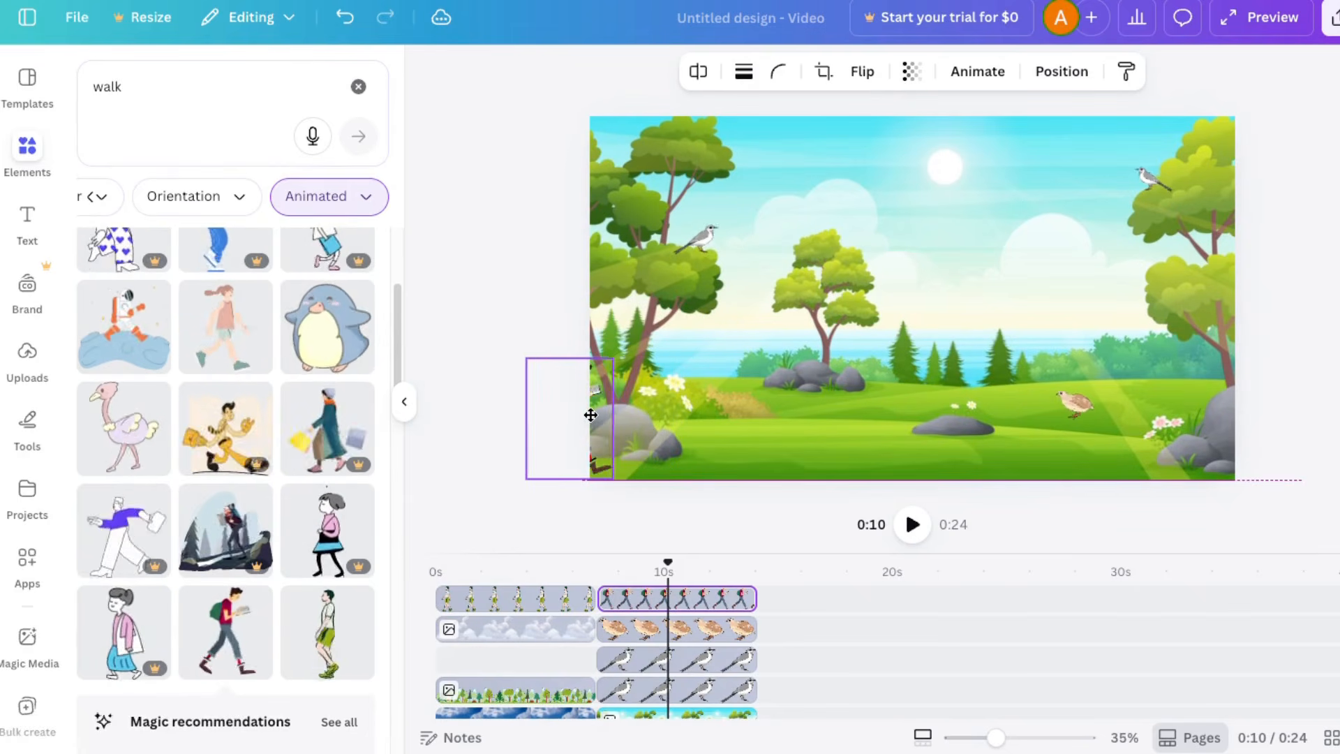
left_click(981, 73)
left_click(230, 203)
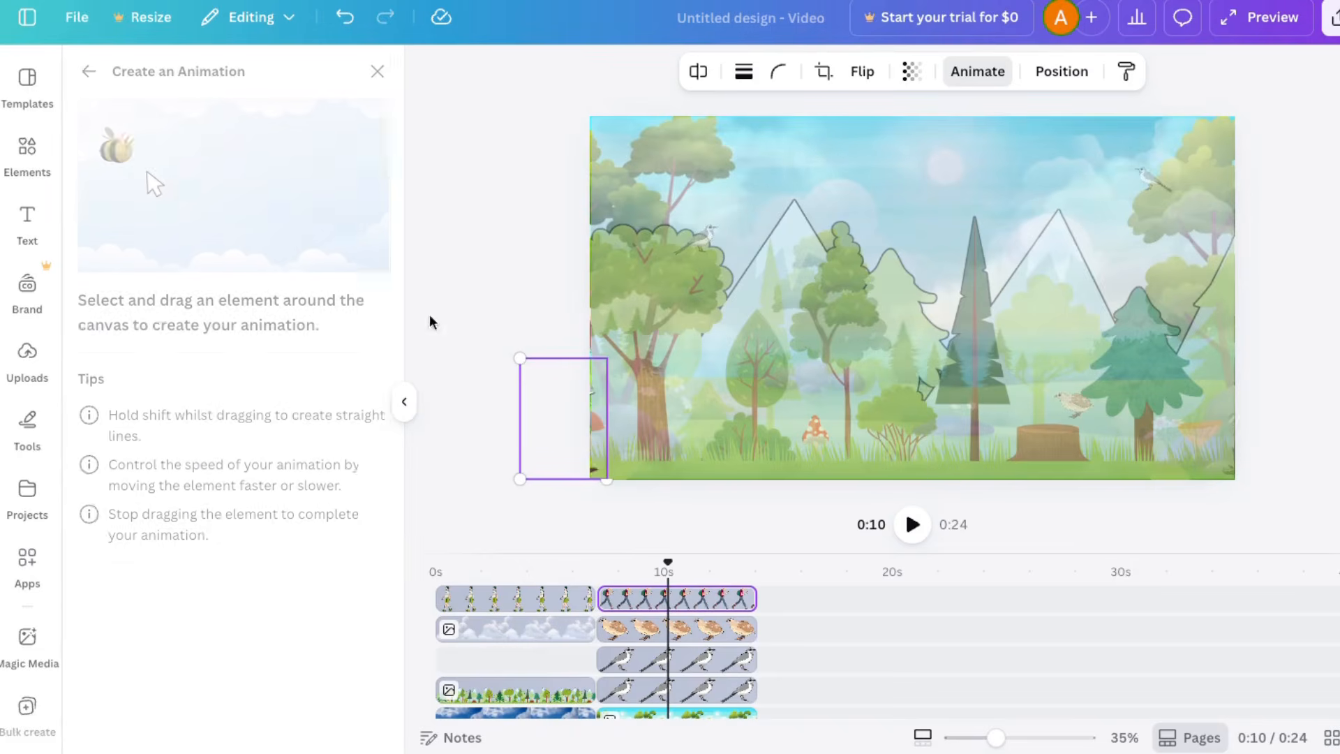
left_click_drag(598, 425, 662, 427)
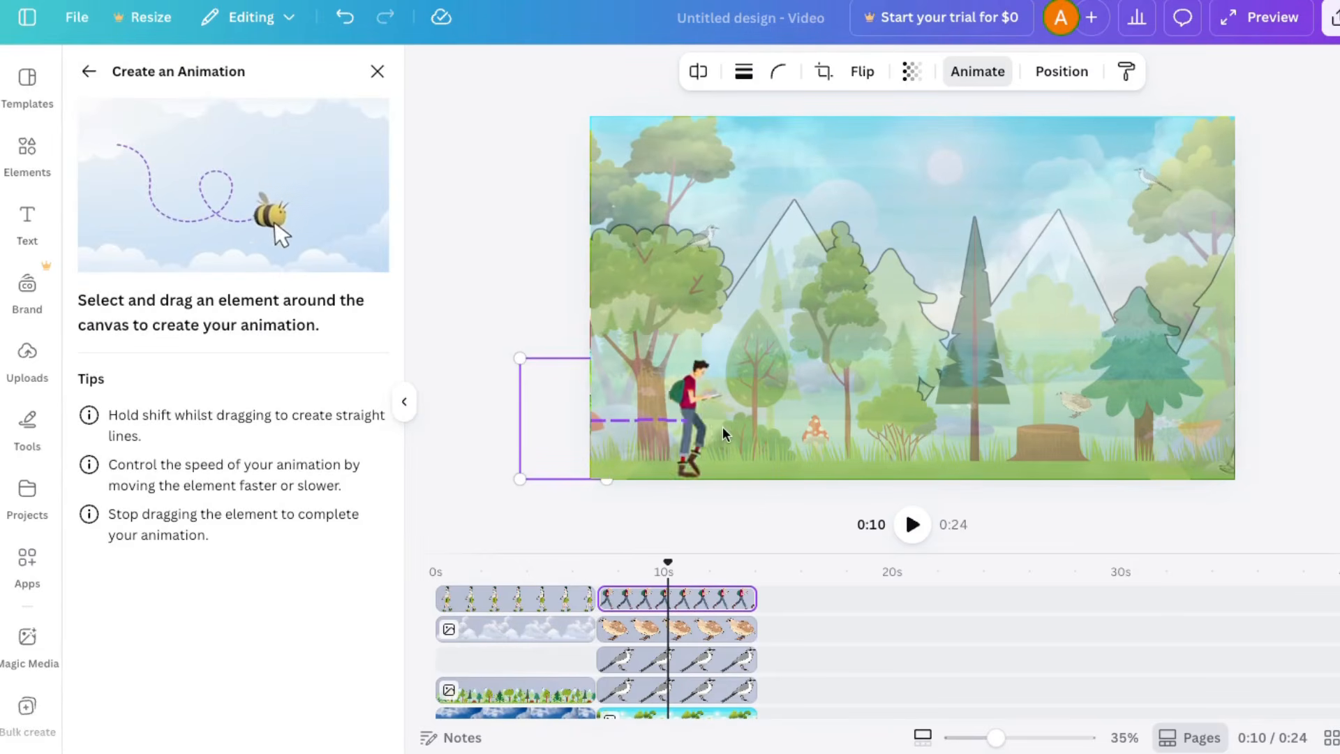
left_click_drag(798, 425, 919, 430)
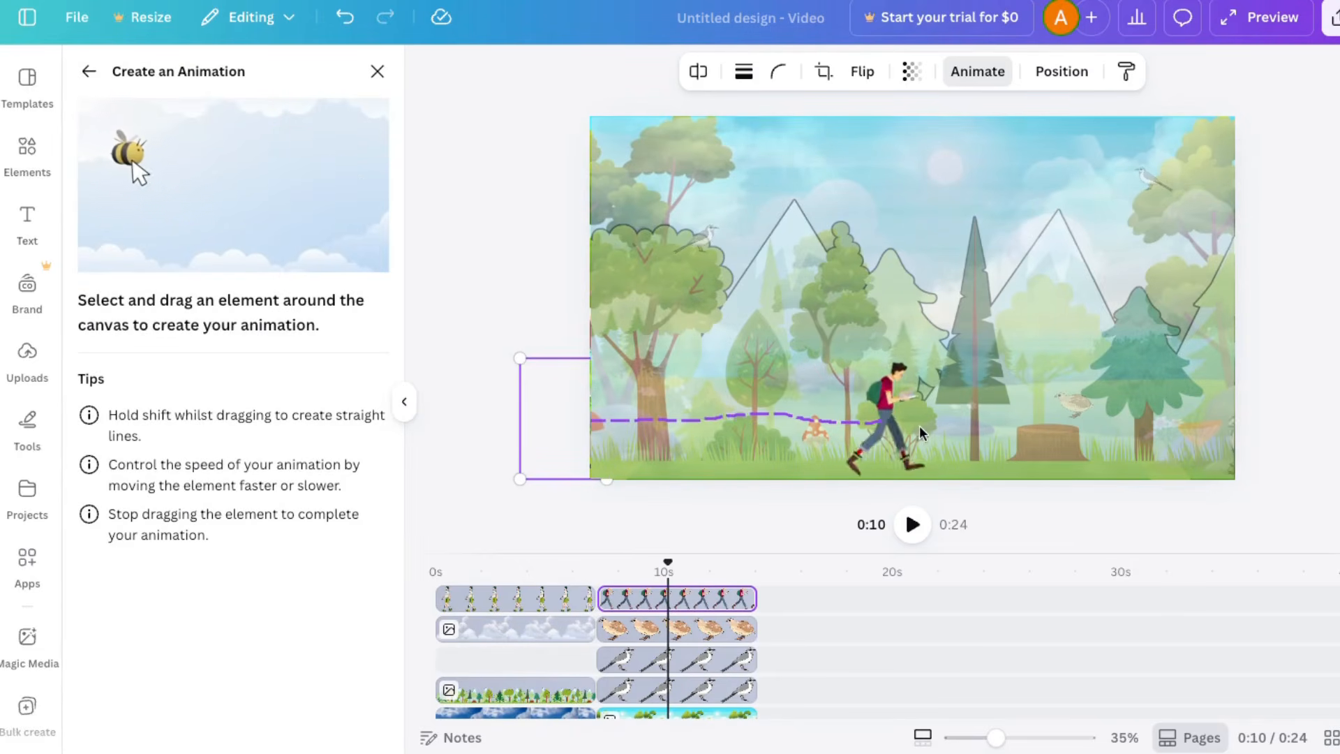
left_click_drag(1170, 420, 1271, 429)
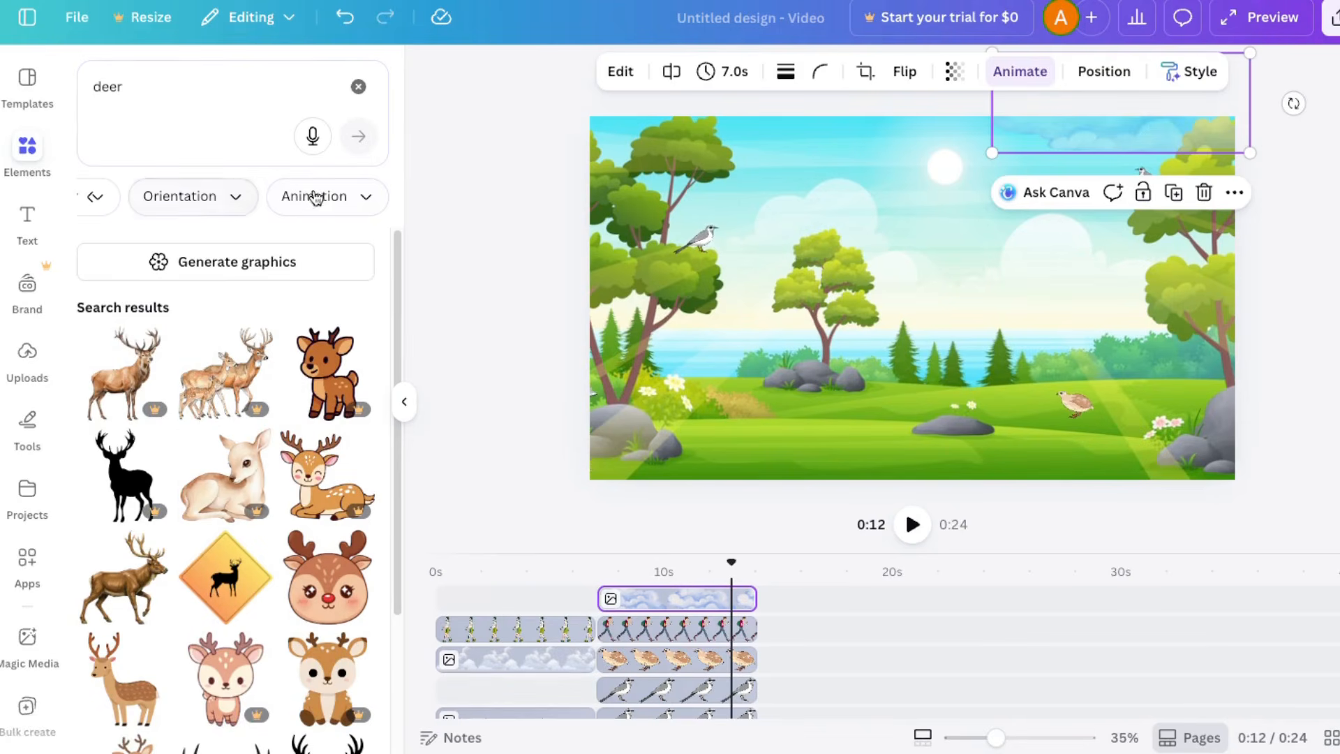
Step: Add the animated antlered deer for the meadow clip's full length and place it, shrunk, on the grass below the right tree
scroll(209, 419, "down", 1)
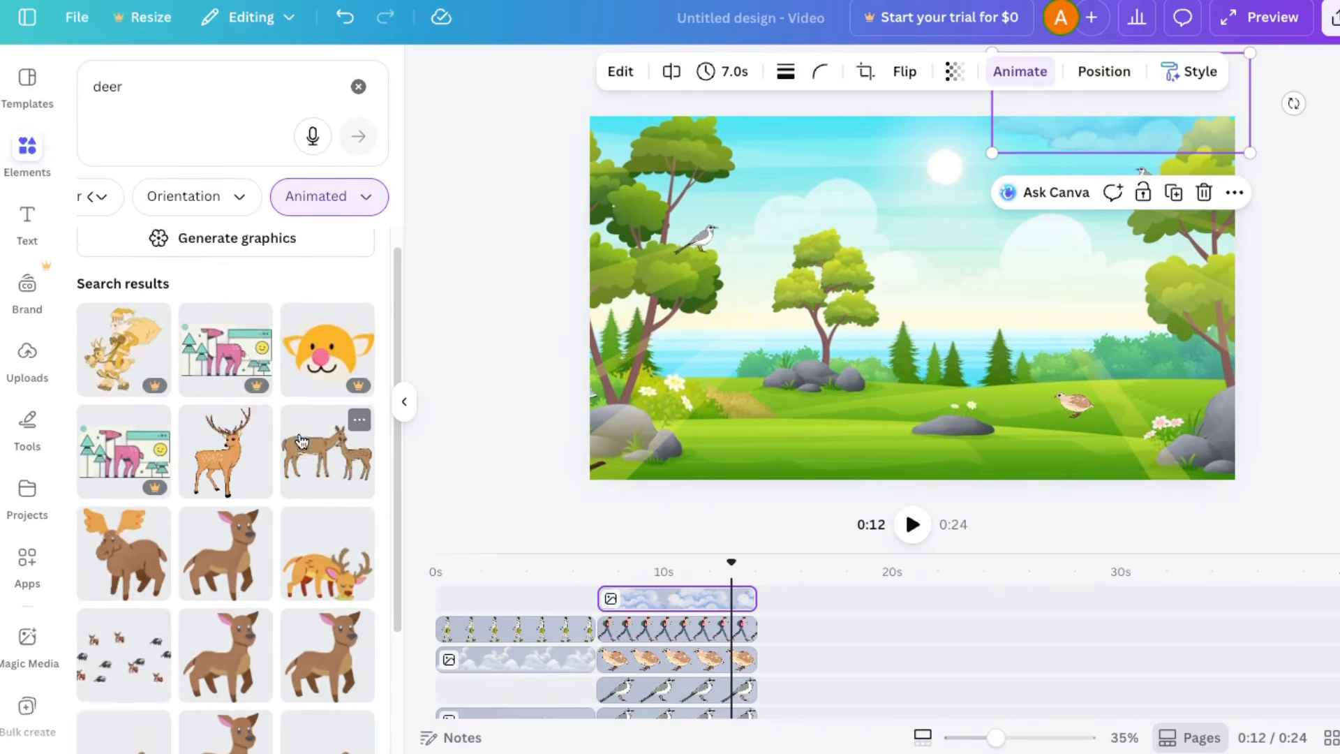
left_click_drag(225, 439, 756, 598)
left_click_drag(1017, 152, 870, 355)
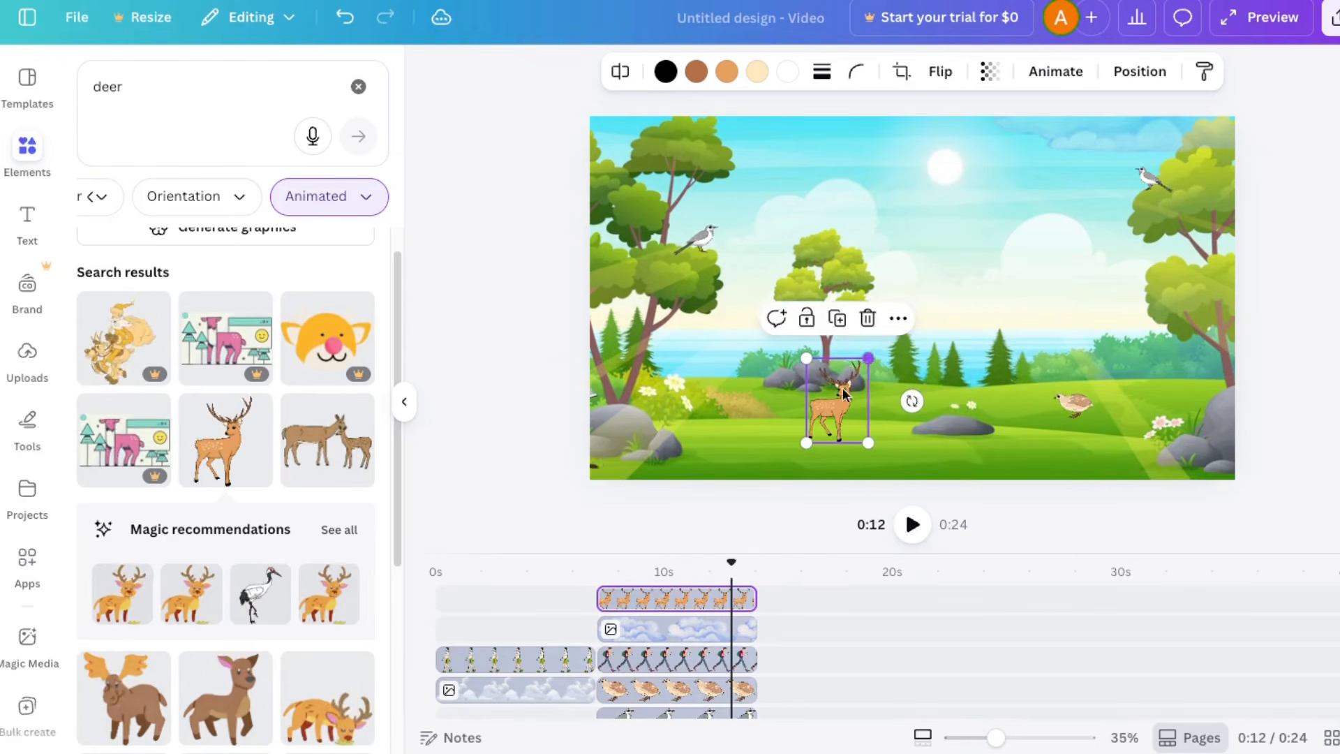
left_click_drag(831, 409, 1156, 369)
left_click_drag(1196, 316, 1133, 363)
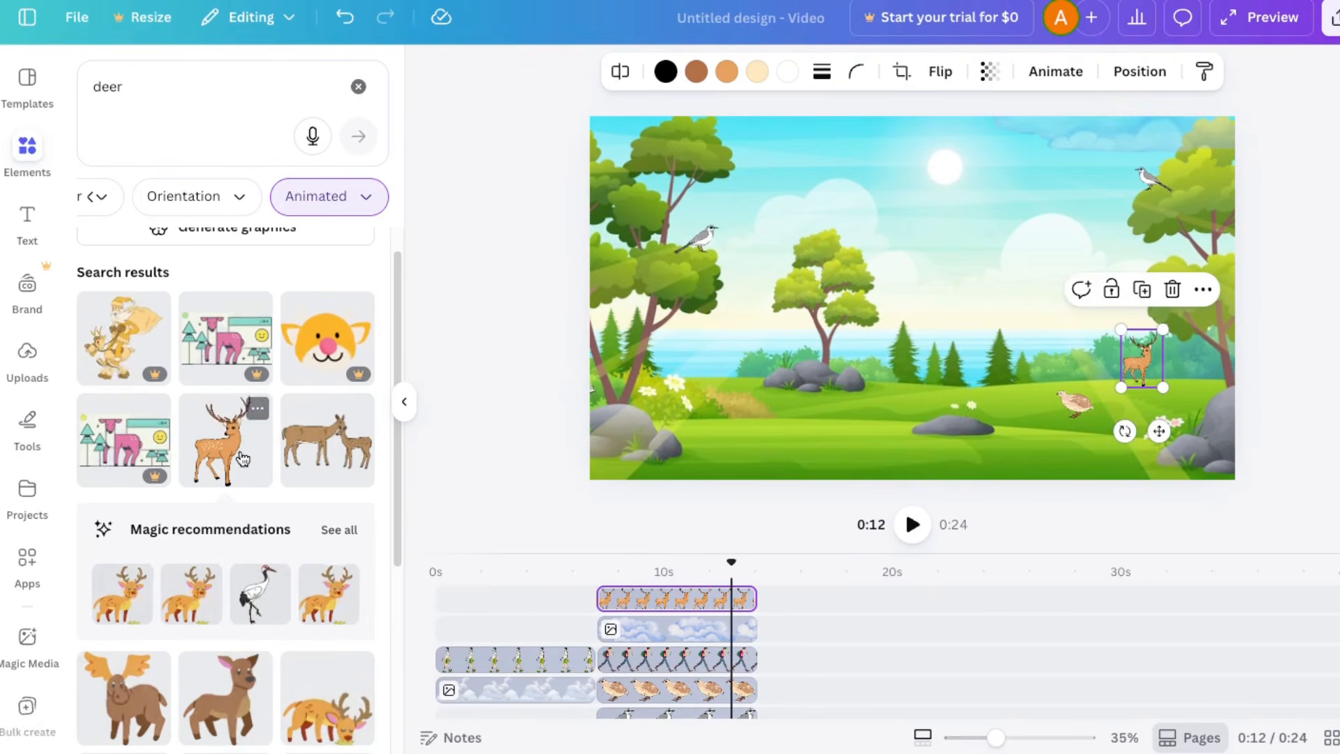
Step: Add the animated doe and fawn for the meadow clip's full length and place them, shrunk, on the grass left of the rock group
left_click_drag(331, 450, 754, 598)
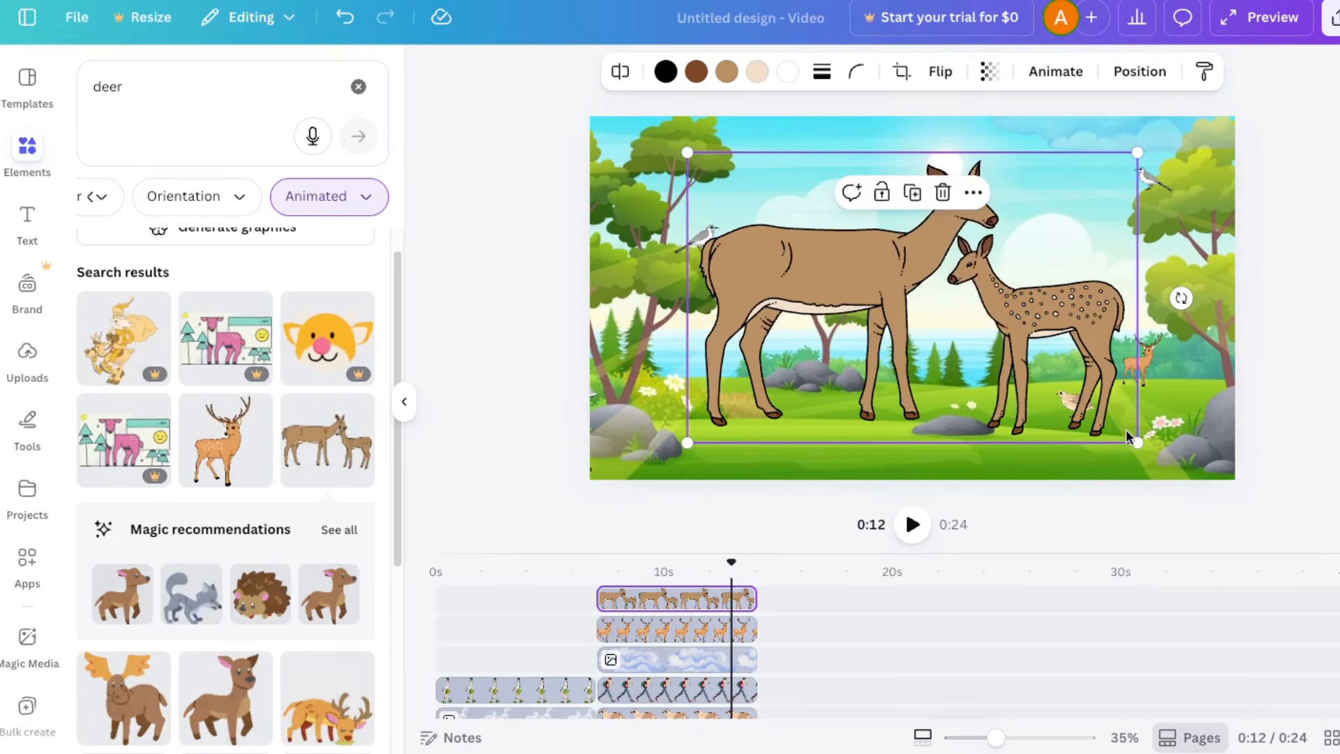
left_click_drag(1127, 436, 724, 366)
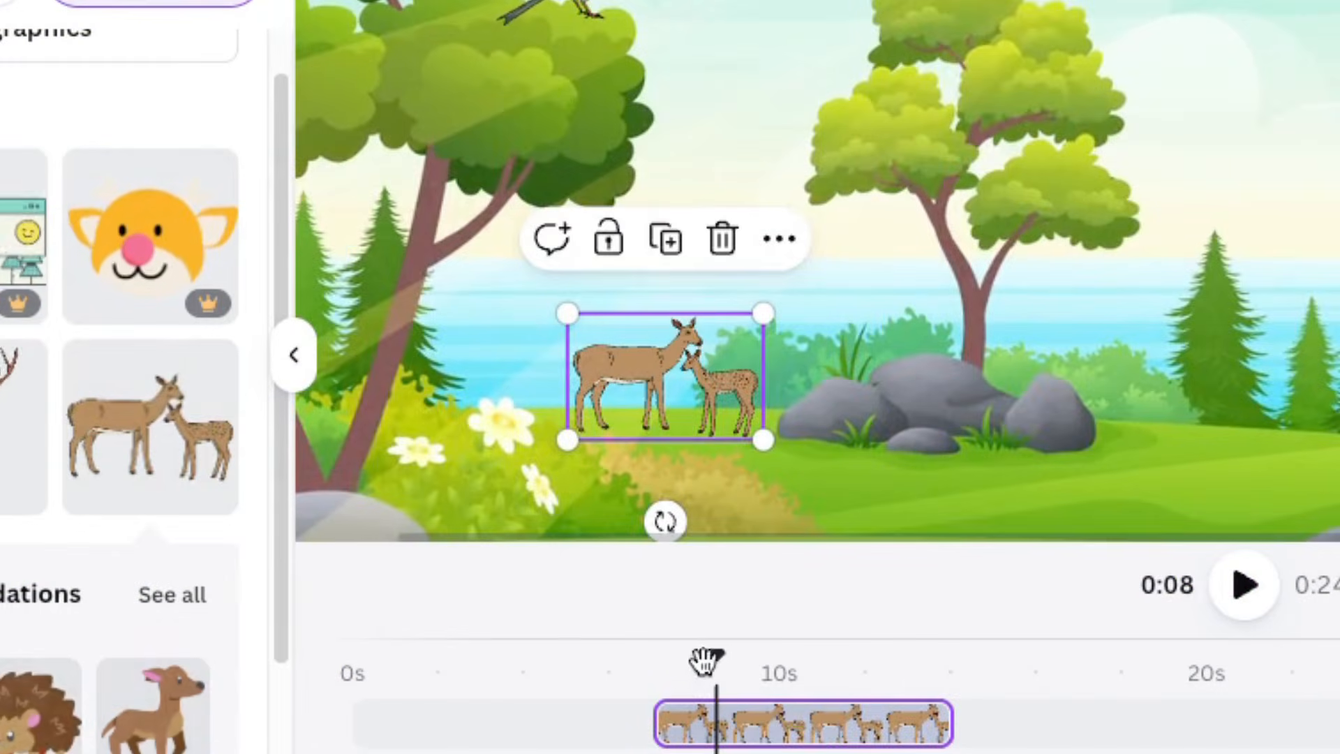
Step: Bring the hiker's layer to the front so he passes in front of the deer, and play the scene to check it
left_click_drag(705, 660, 721, 652)
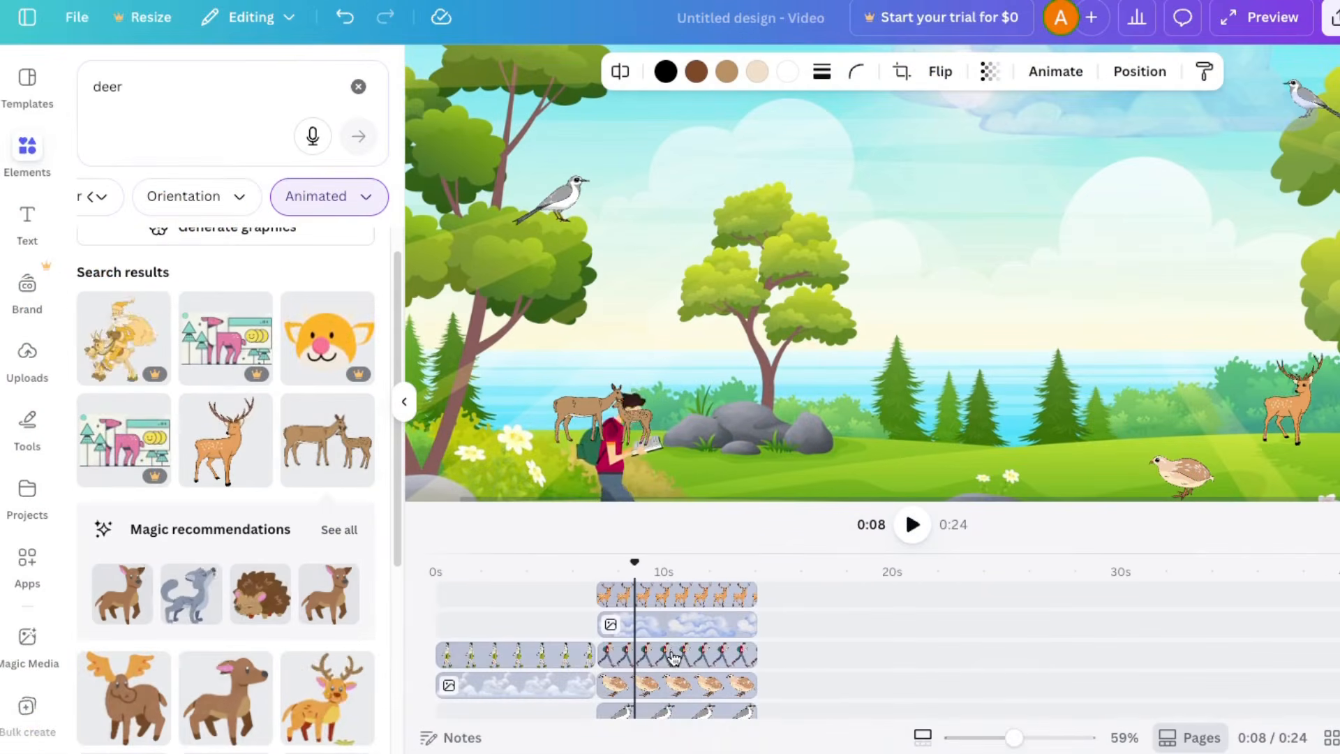
left_click_drag(667, 651, 603, 574)
left_click(912, 525)
left_click(1204, 586)
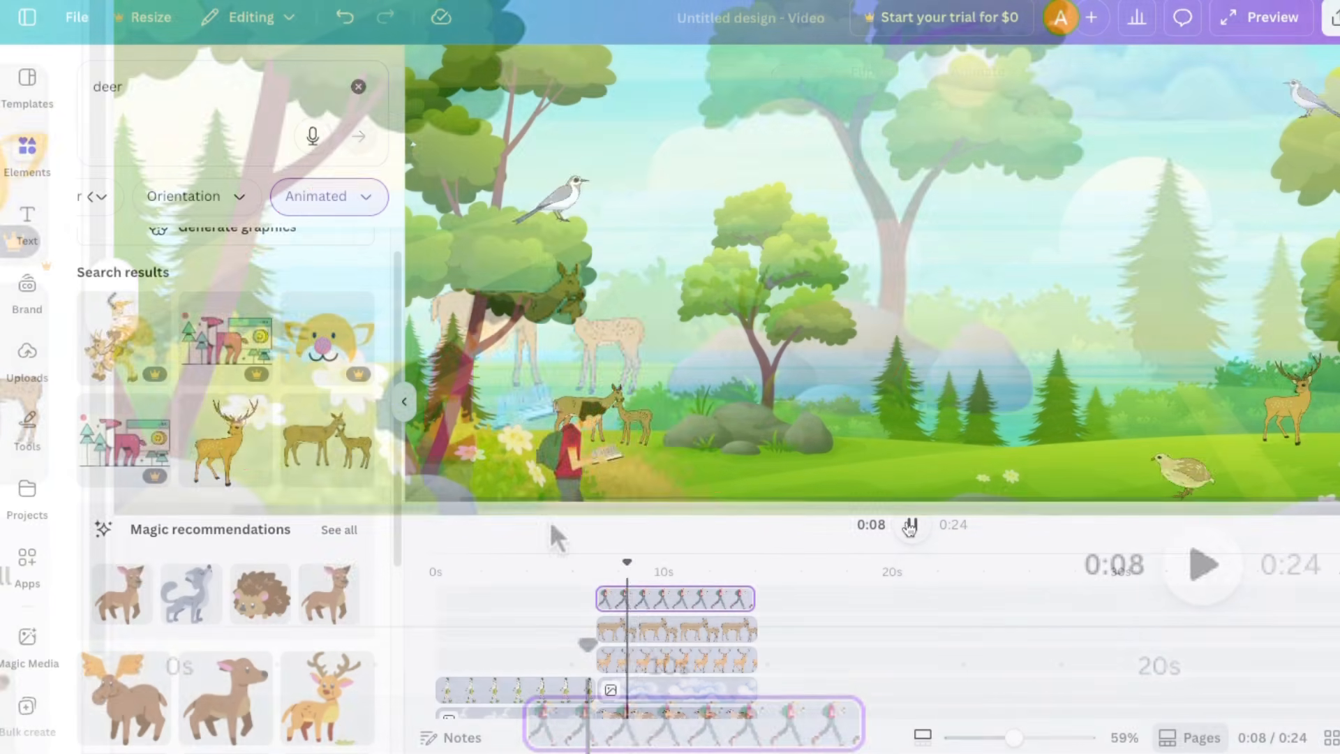
left_click(1201, 564)
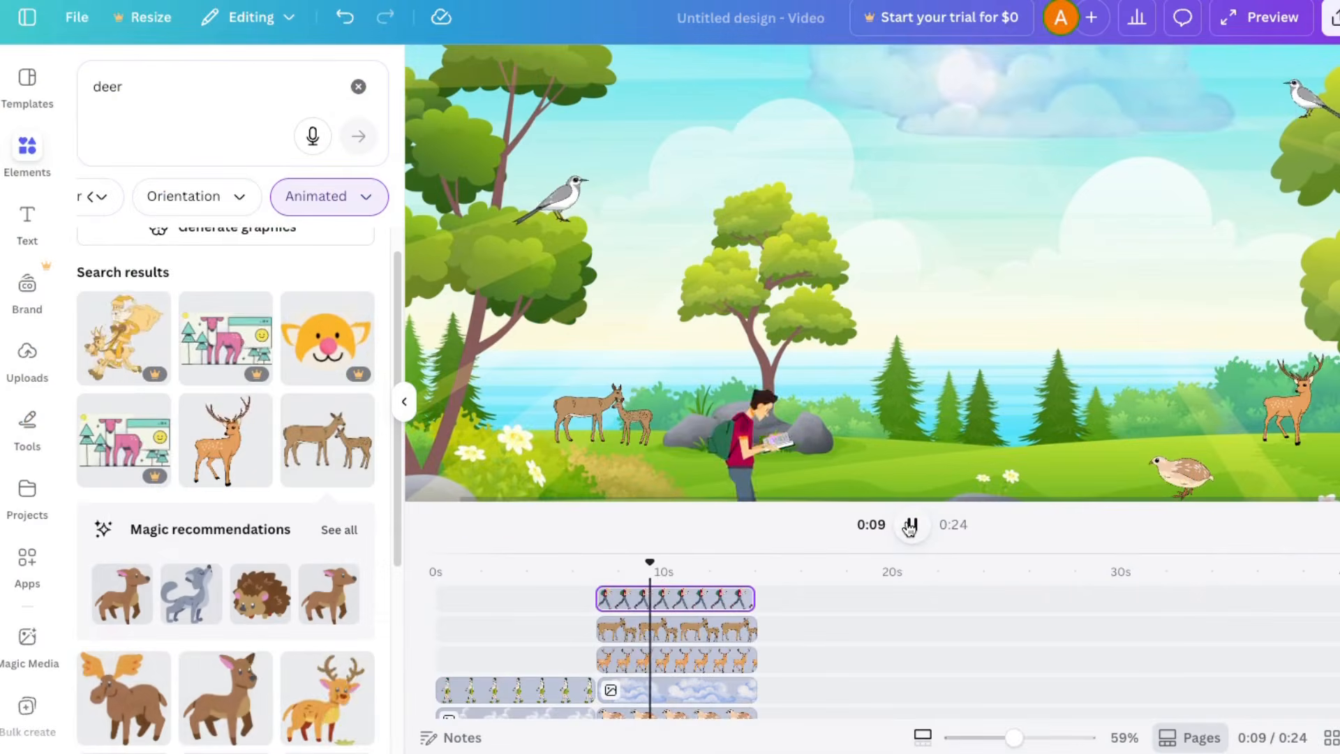
left_click(911, 525)
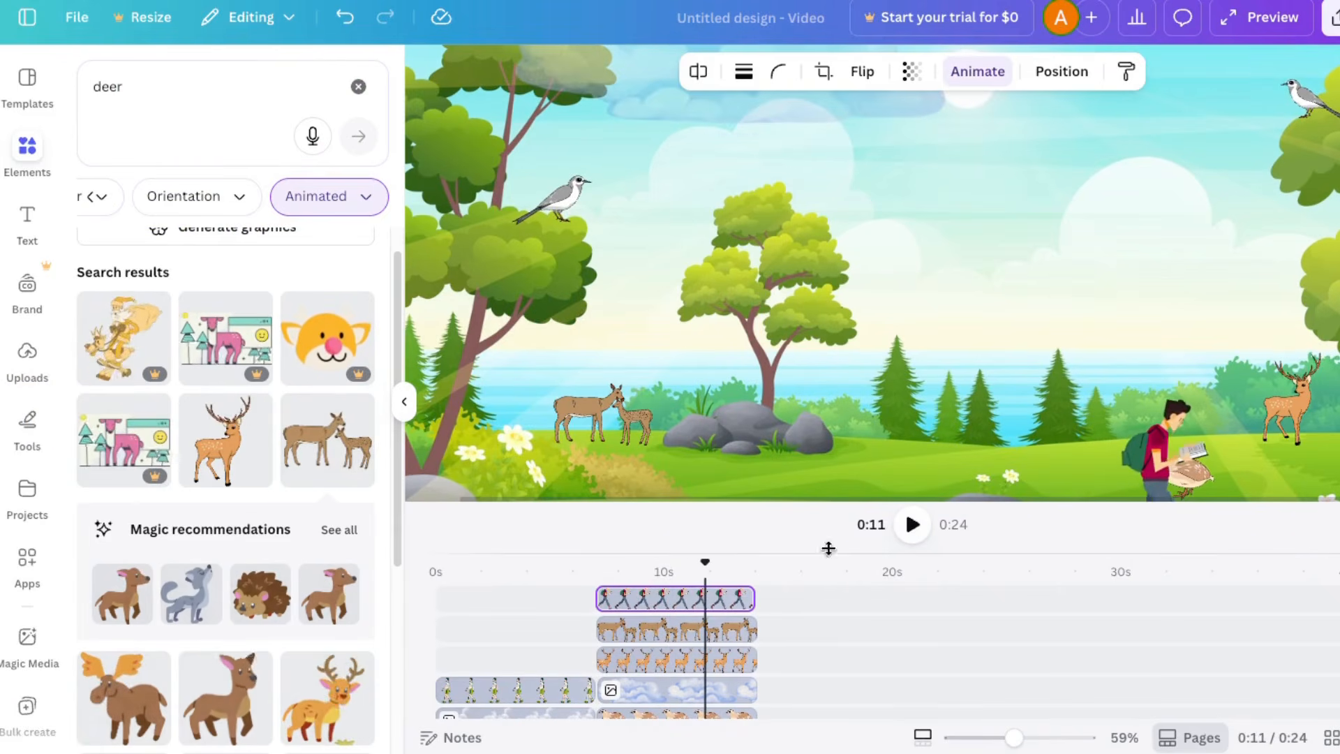
Step: Examine the layer order of the meadow scene's elements and the timeline tracks
left_click(1053, 72)
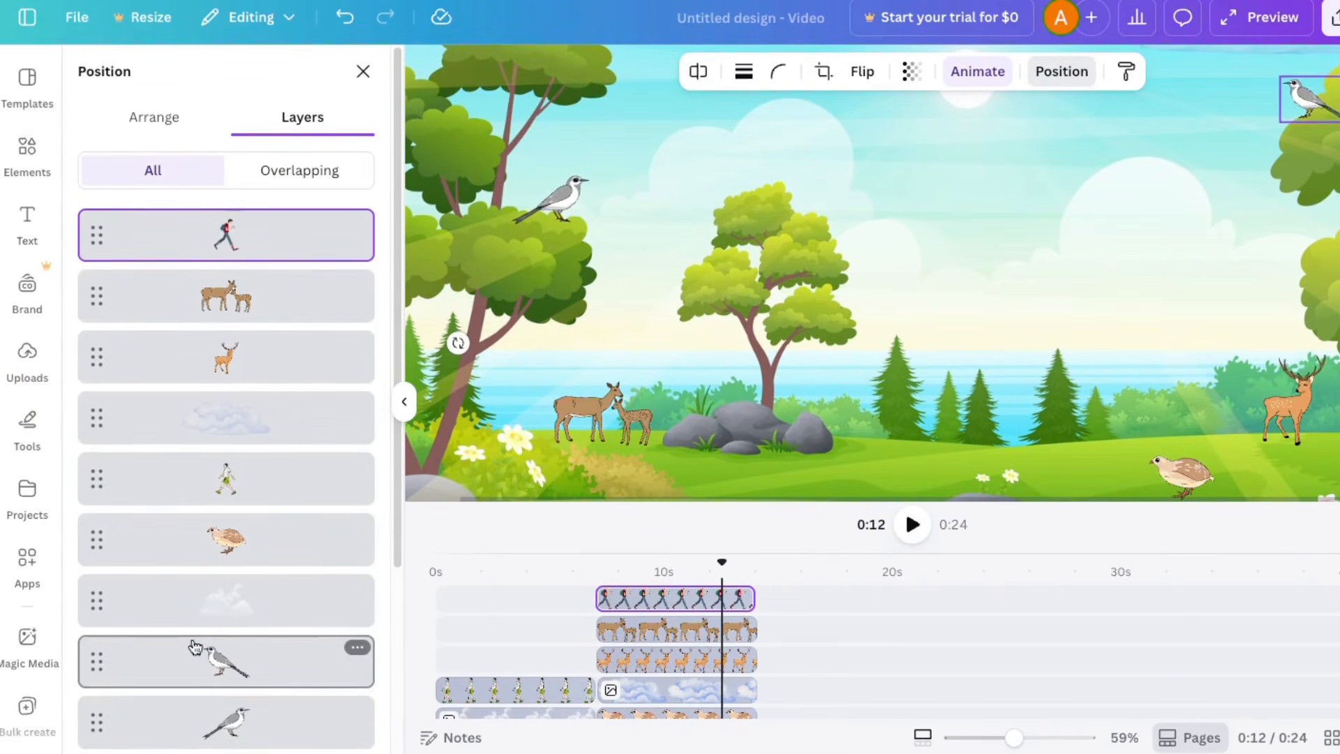
scroll(199, 638, "down", 5)
scroll(656, 703, "down", 3)
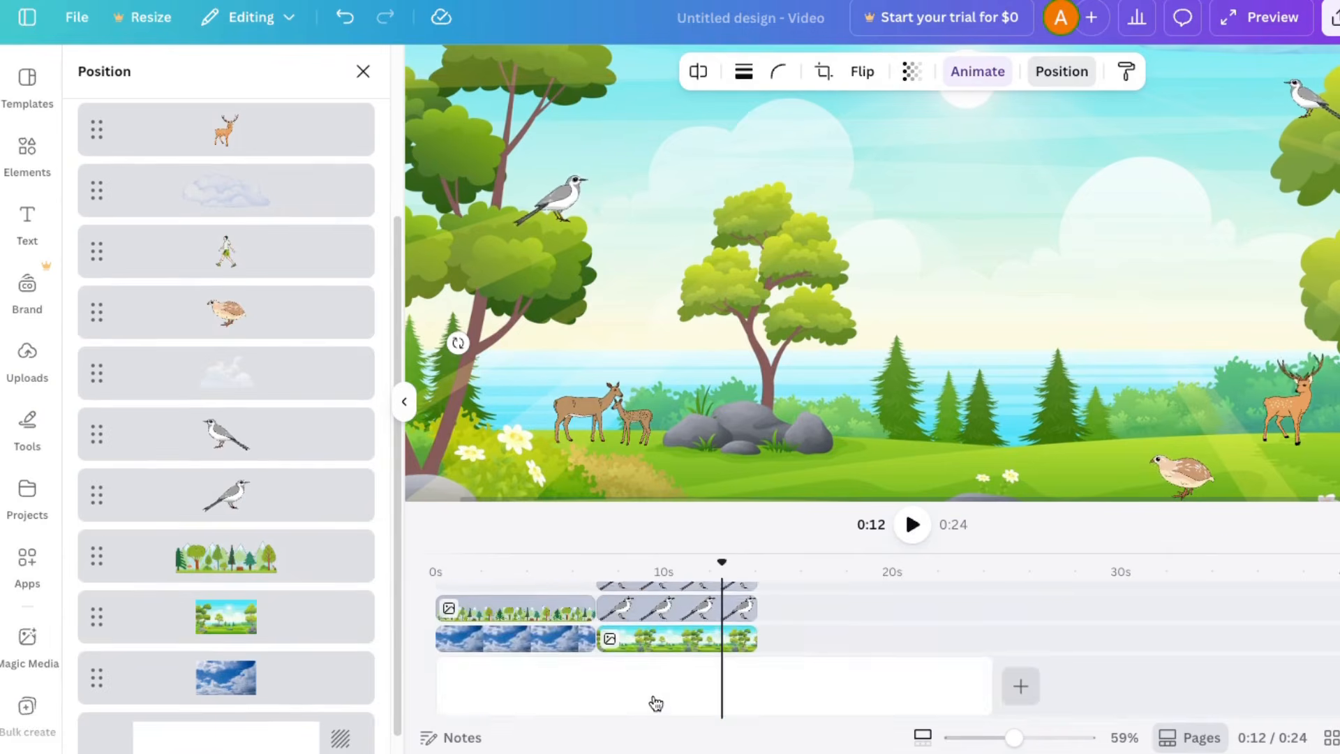
Step: Add the uploaded rainy street image with shopfronts as a third background clip directly after the meadow clip
left_click(27, 356)
scroll(203, 395, "down", 10)
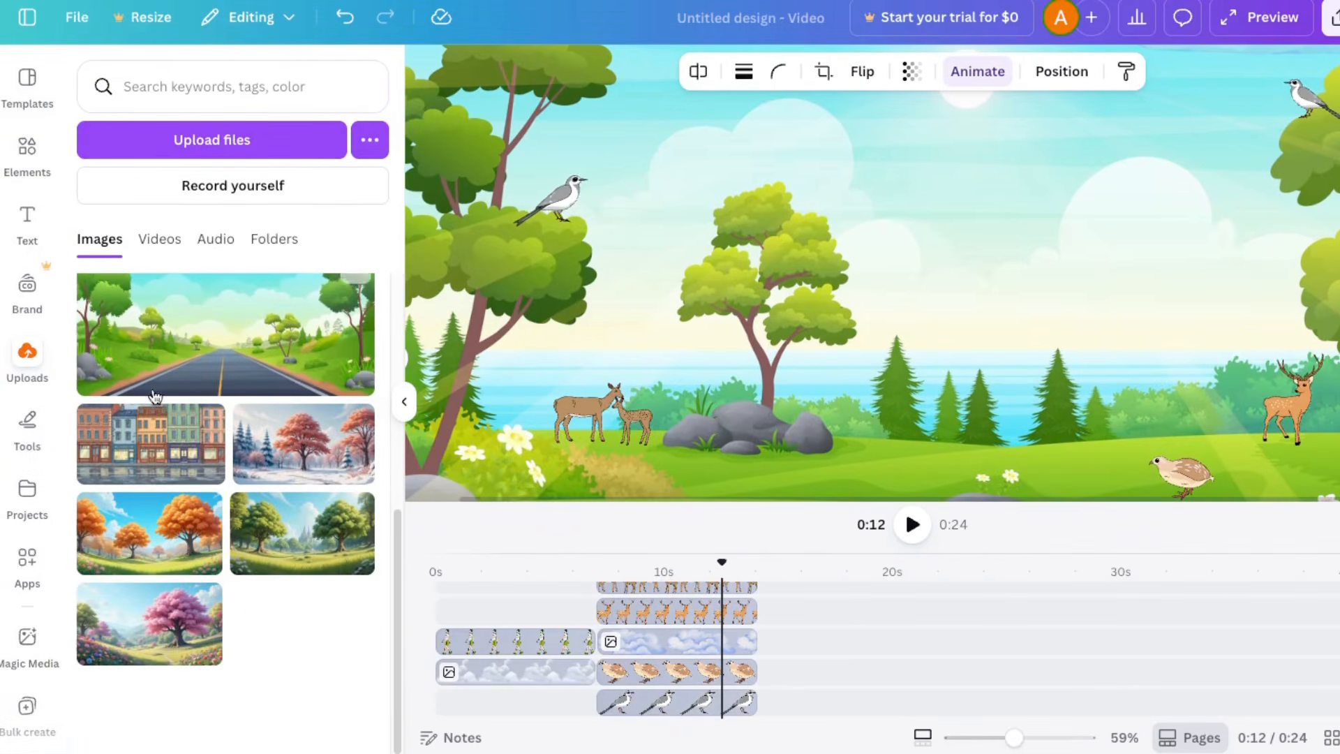
left_click_drag(141, 434, 914, 613)
scroll(994, 602, "up", 1)
left_click_drag(722, 563, 758, 569)
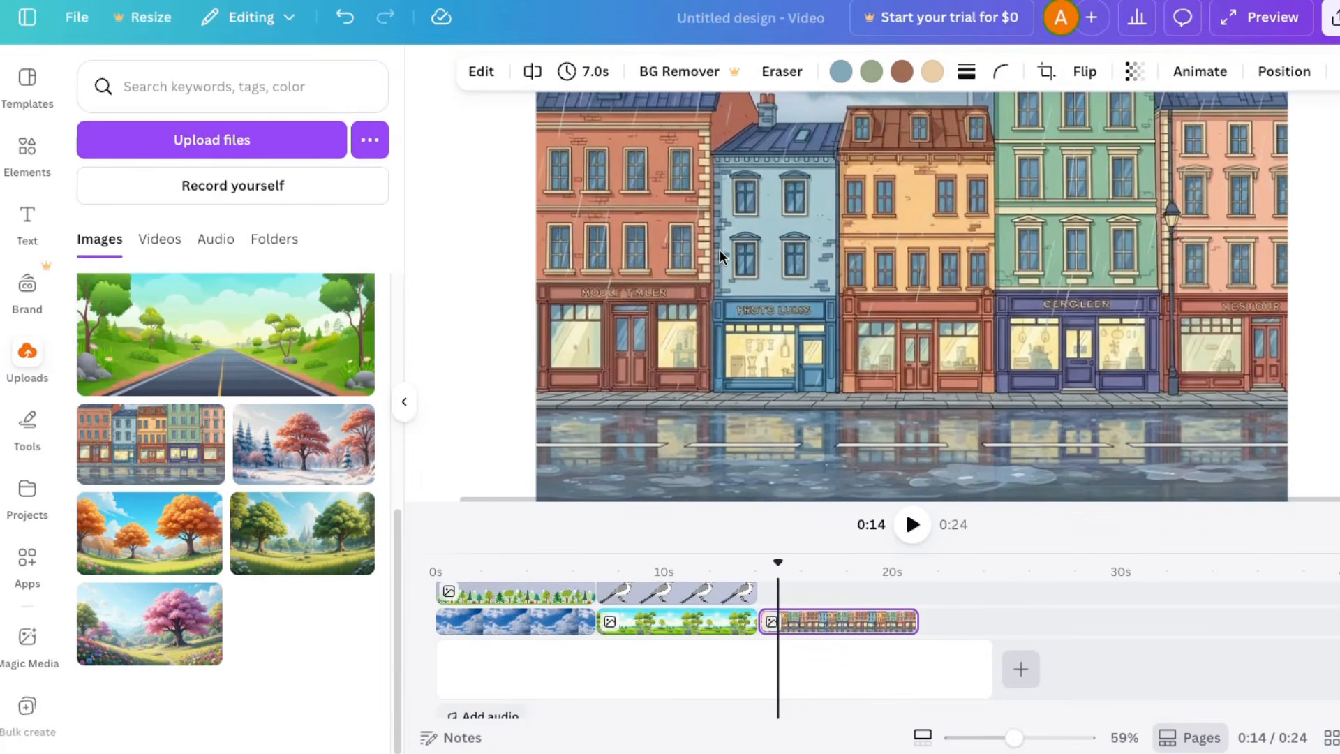
Step: Search the graphics for "umbrella" and limit the results to animated ones
left_click(28, 150)
left_click(116, 85)
type("um")
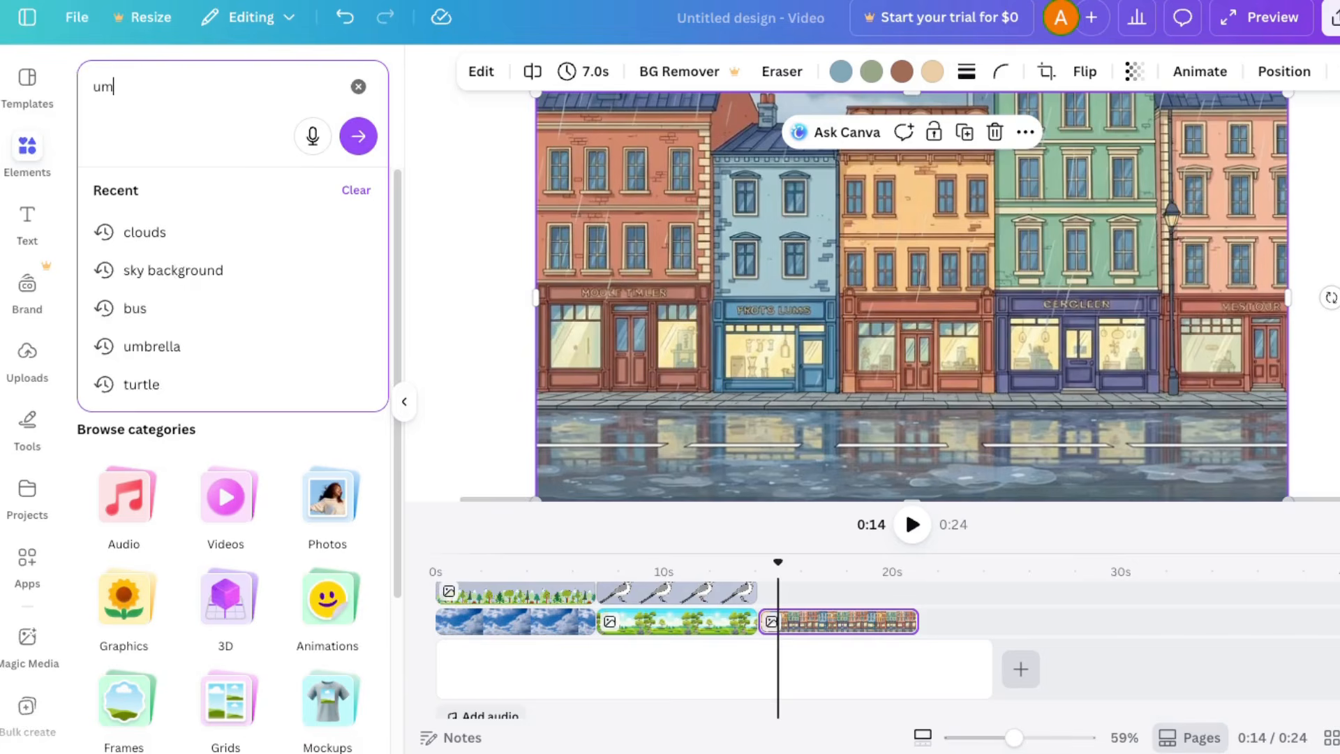
type("brella")
key("Return")
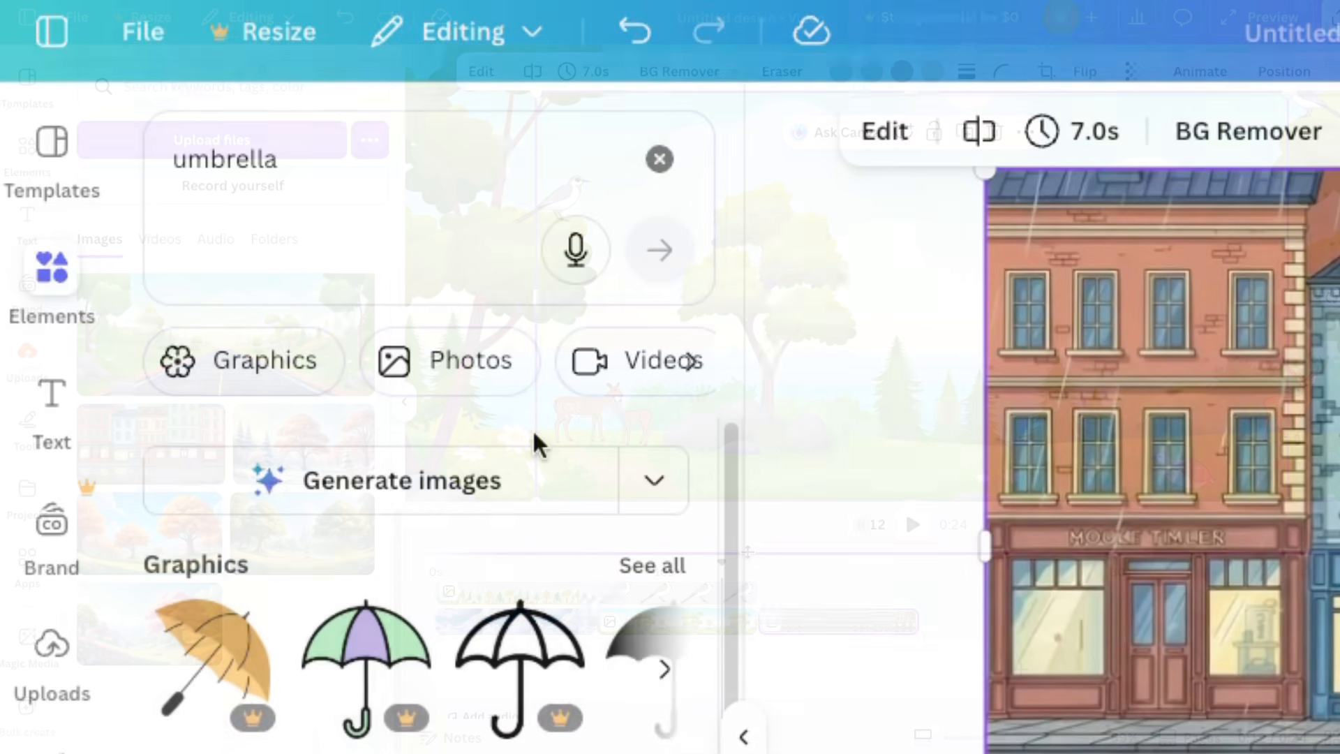
left_click(249, 365)
left_click(691, 361)
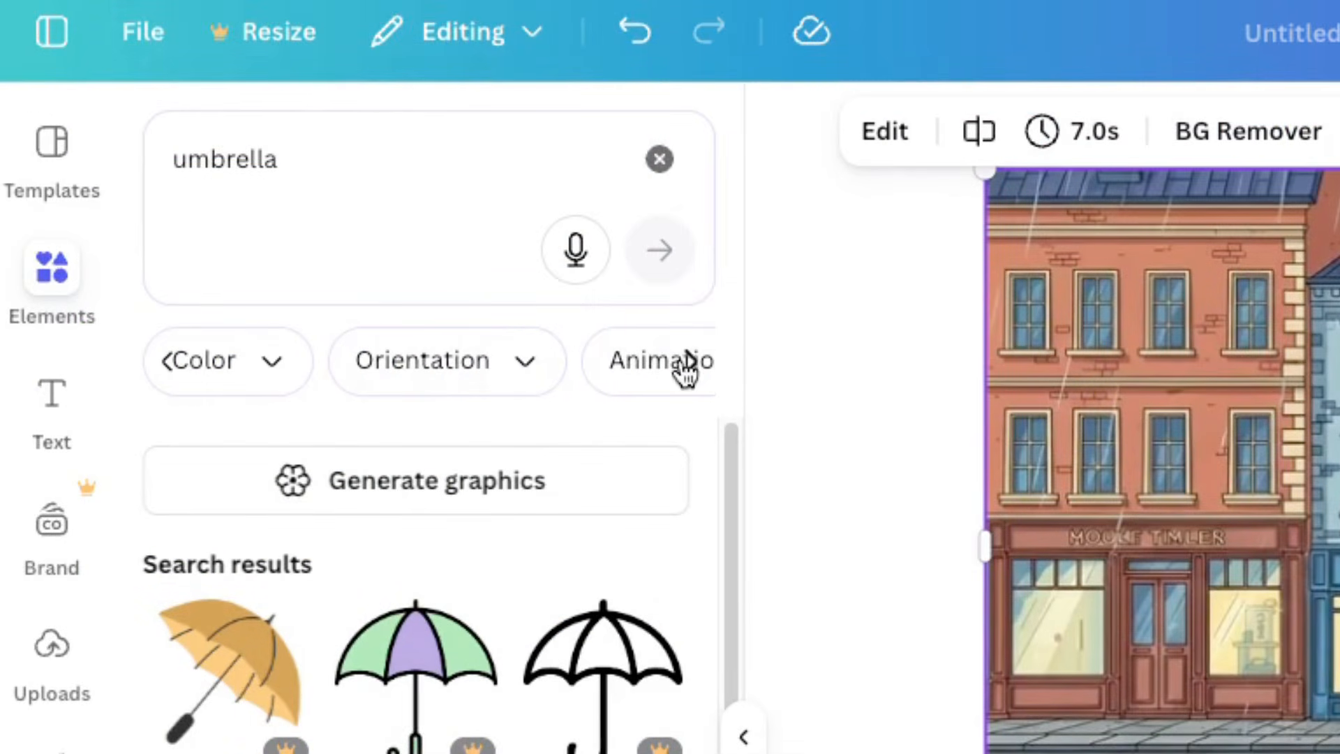
left_click(686, 361)
left_click(553, 355)
left_click(252, 516)
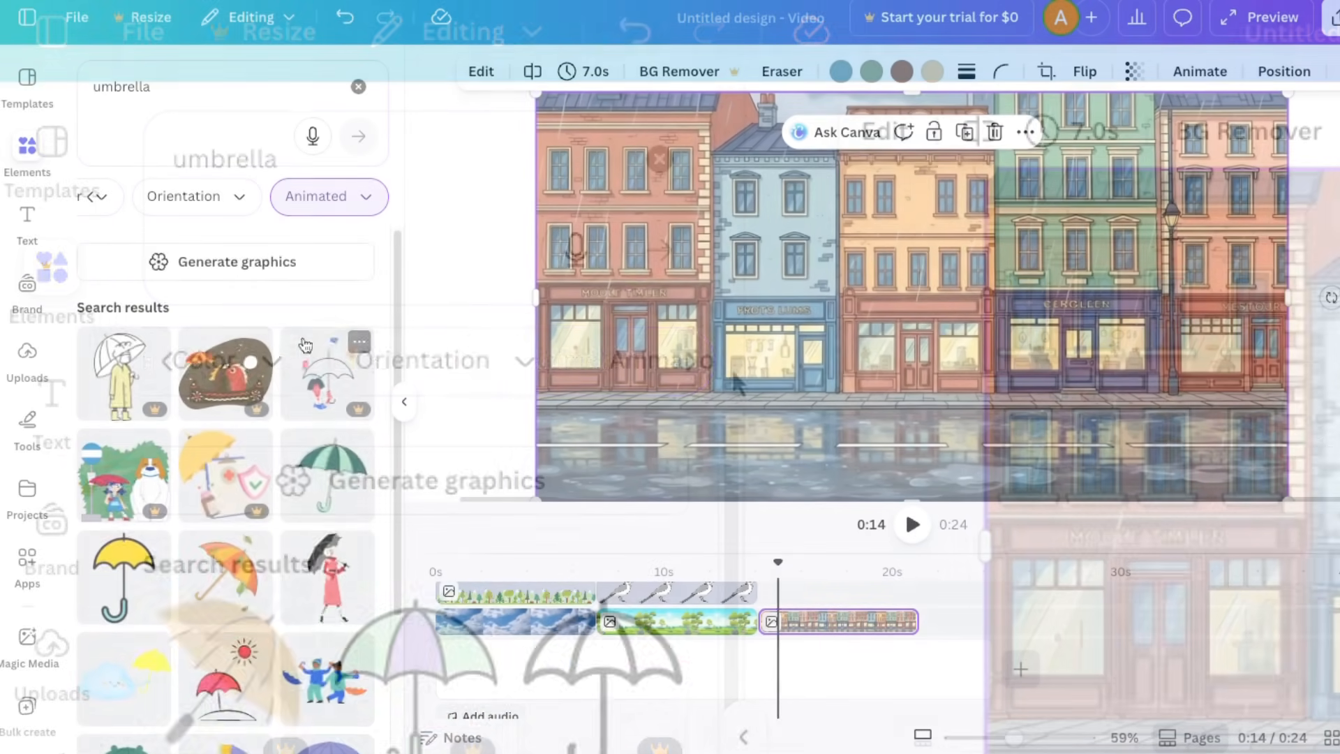
Step: Add the animated woman in a red coat with a black umbrella above the street clip for its full length
scroll(304, 345, "down", 3)
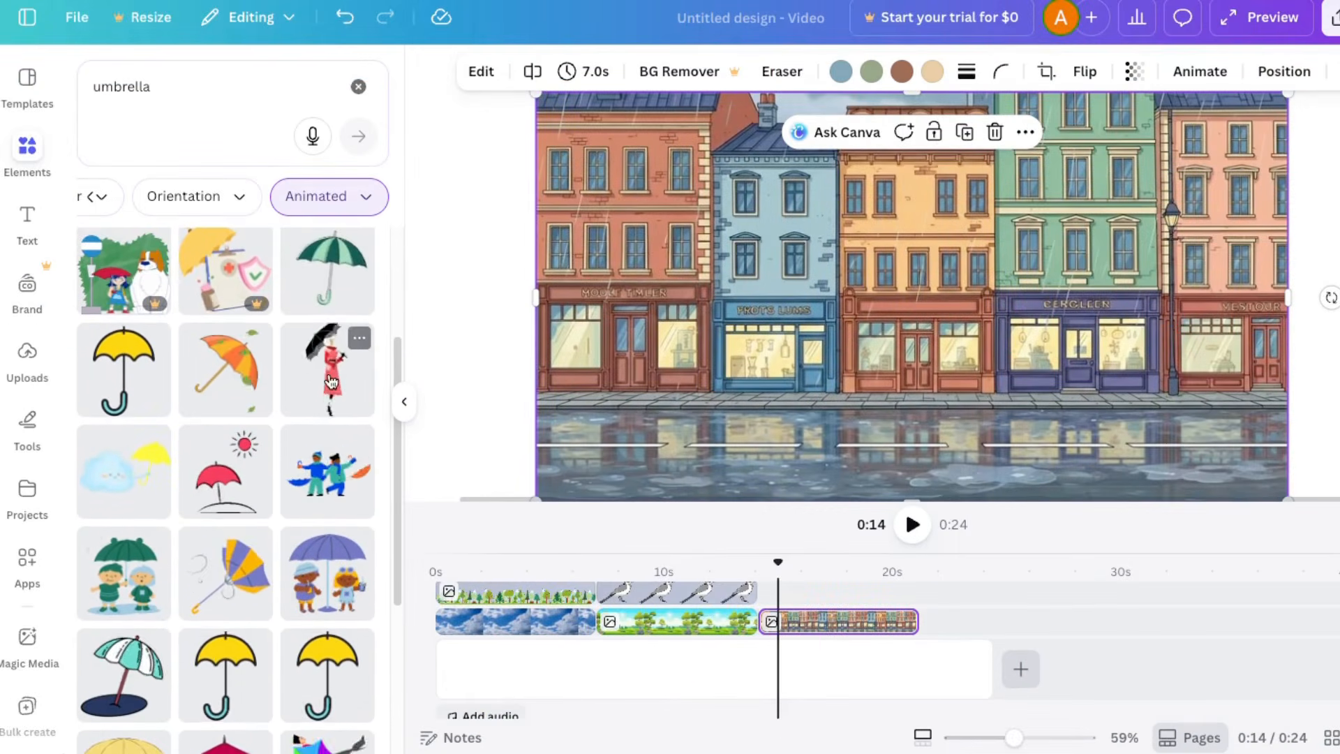
left_click_drag(331, 380, 818, 601)
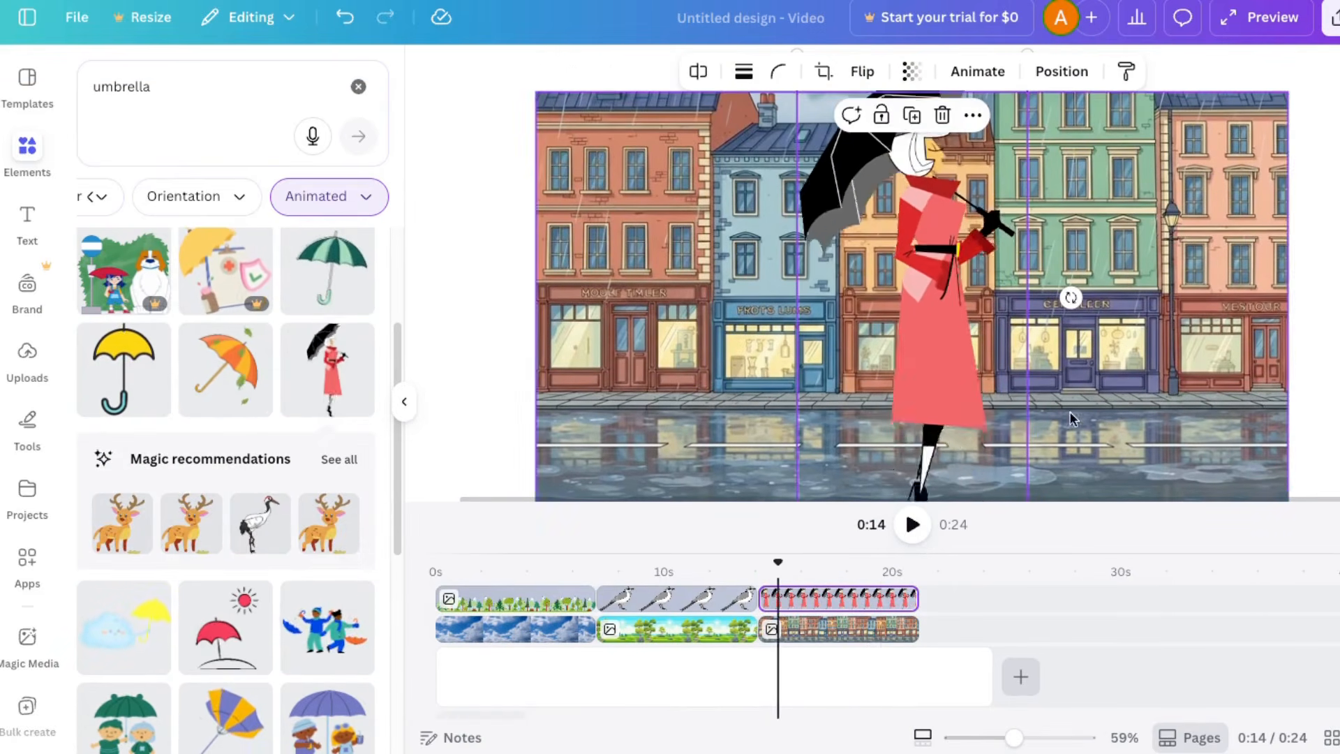
Step: Enlarge the street image from opposite corners until it extends slightly beyond the canvas edges
left_click(1008, 738)
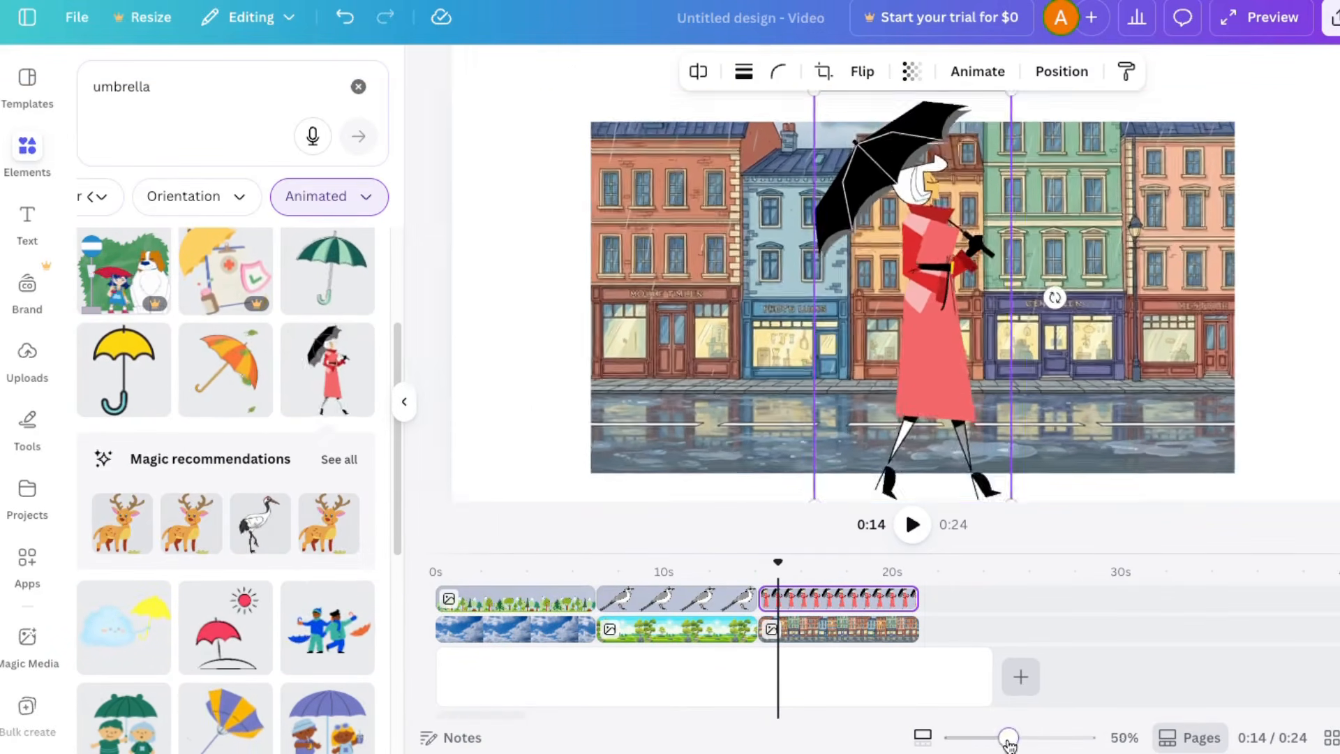
left_click_drag(1008, 739, 998, 740)
left_click(774, 377)
left_click_drag(679, 424, 576, 483)
left_click_drag(1145, 171, 1263, 107)
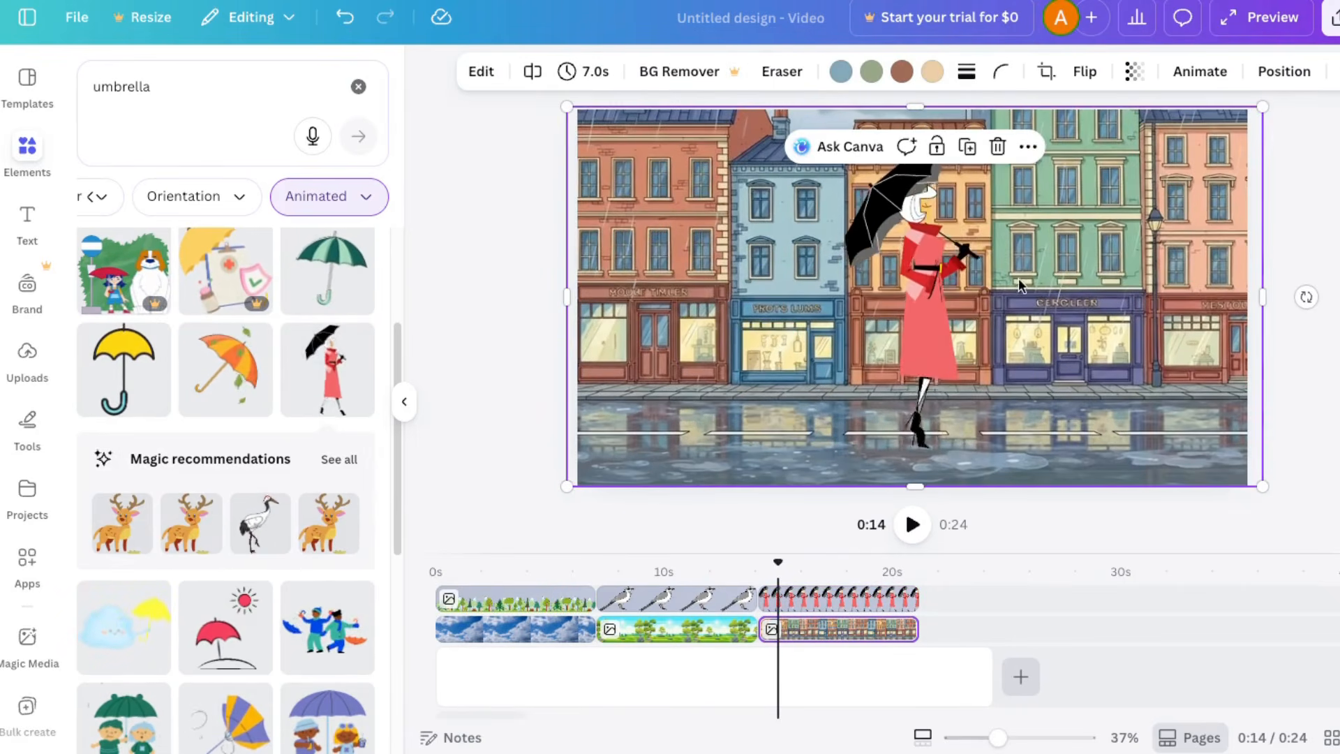
Step: Shrink the woman with the umbrella and place her on the wet street near the scene's left edge
left_click(935, 300)
left_click_drag(985, 449, 912, 295)
left_click_drag(882, 239, 636, 410)
left_click_drag(667, 314, 696, 254)
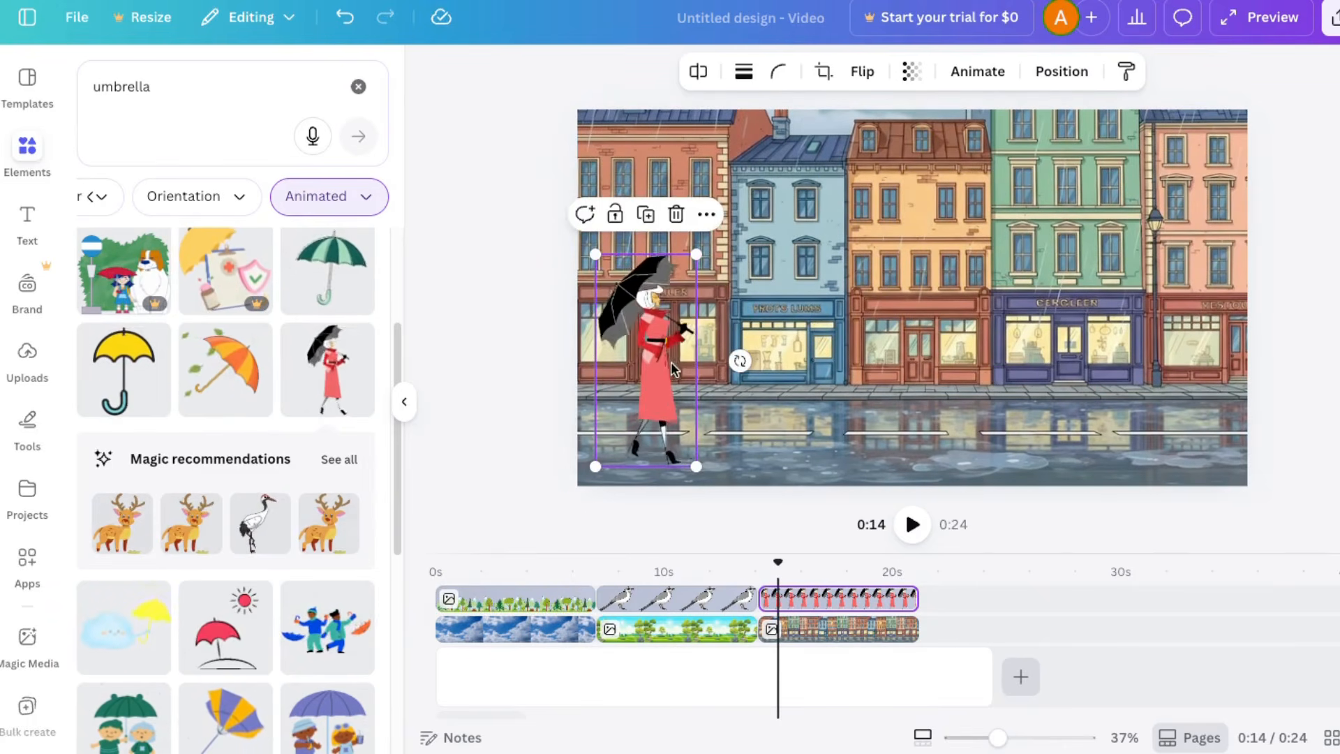
left_click_drag(671, 369, 662, 380)
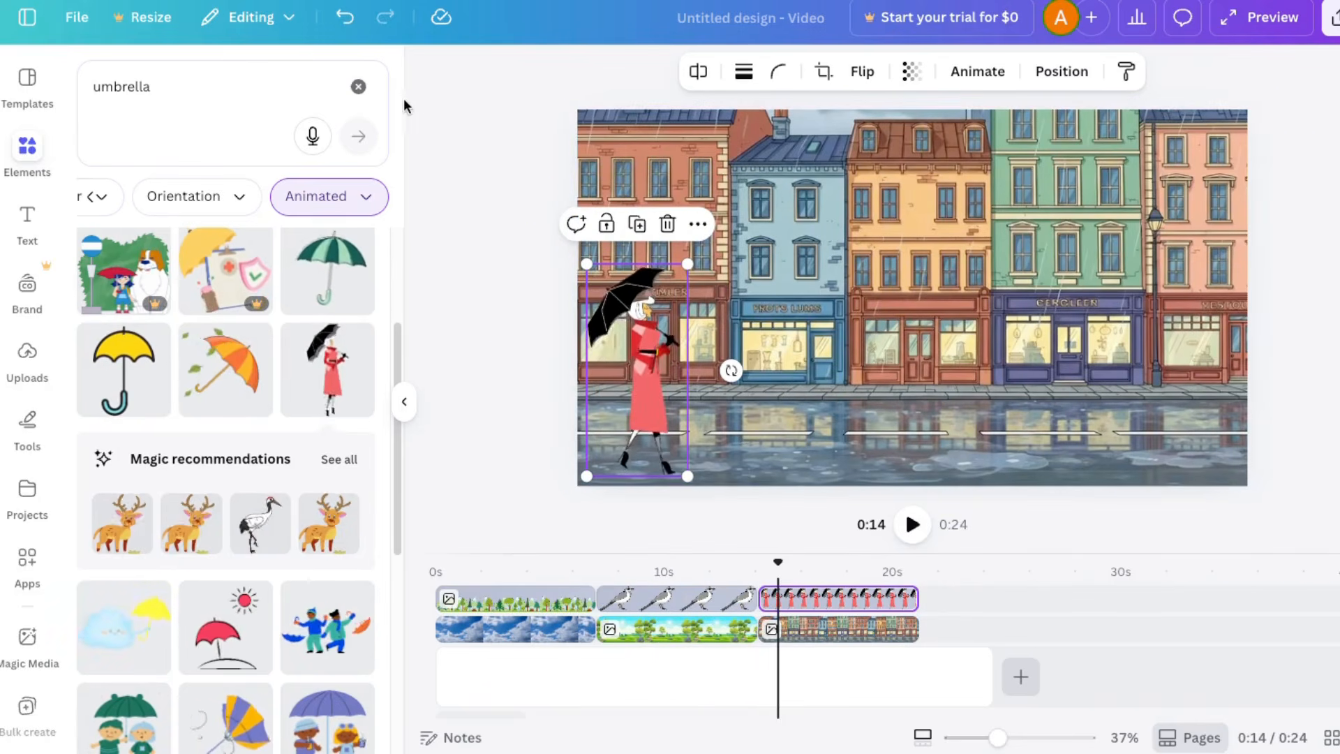
Step: Search the elements for "rain", switch the results from graphics to videos, and browse them for rain footage
left_click(143, 100)
type("rain")
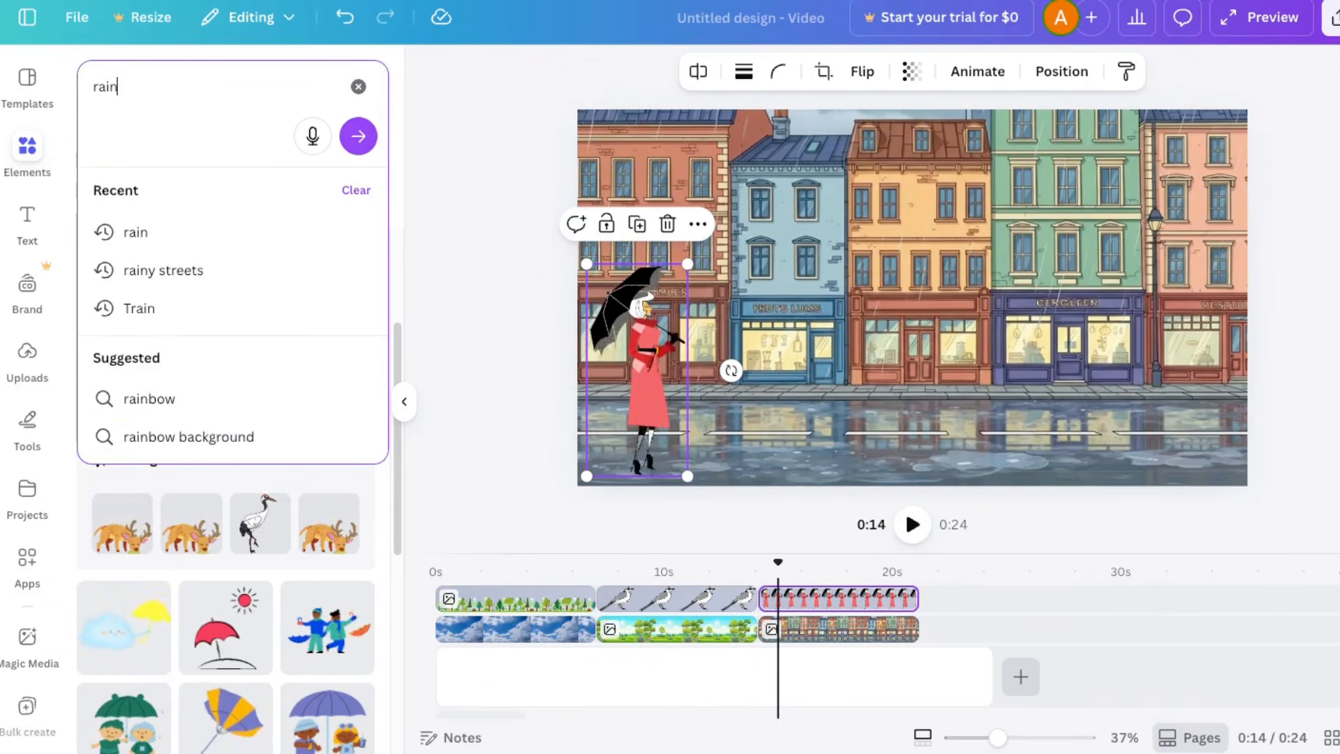
key("Return")
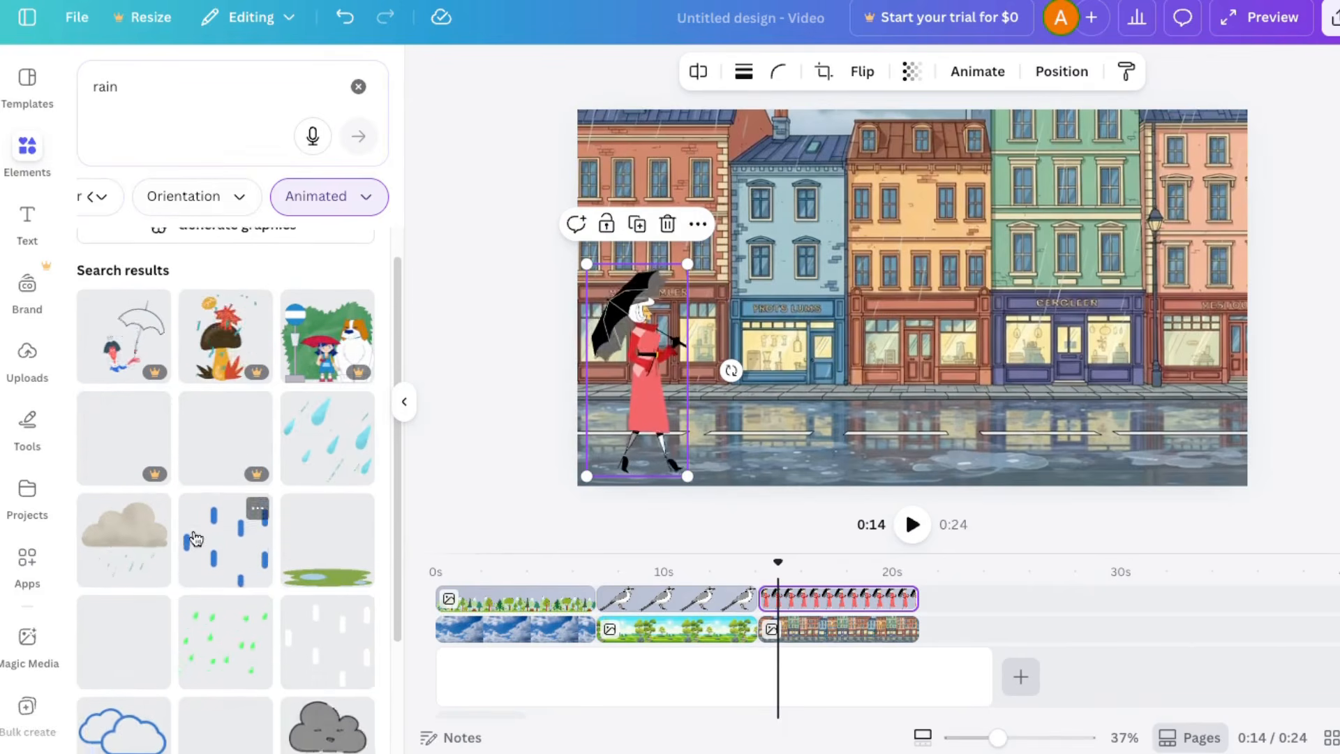
left_click(91, 197)
left_click(189, 199)
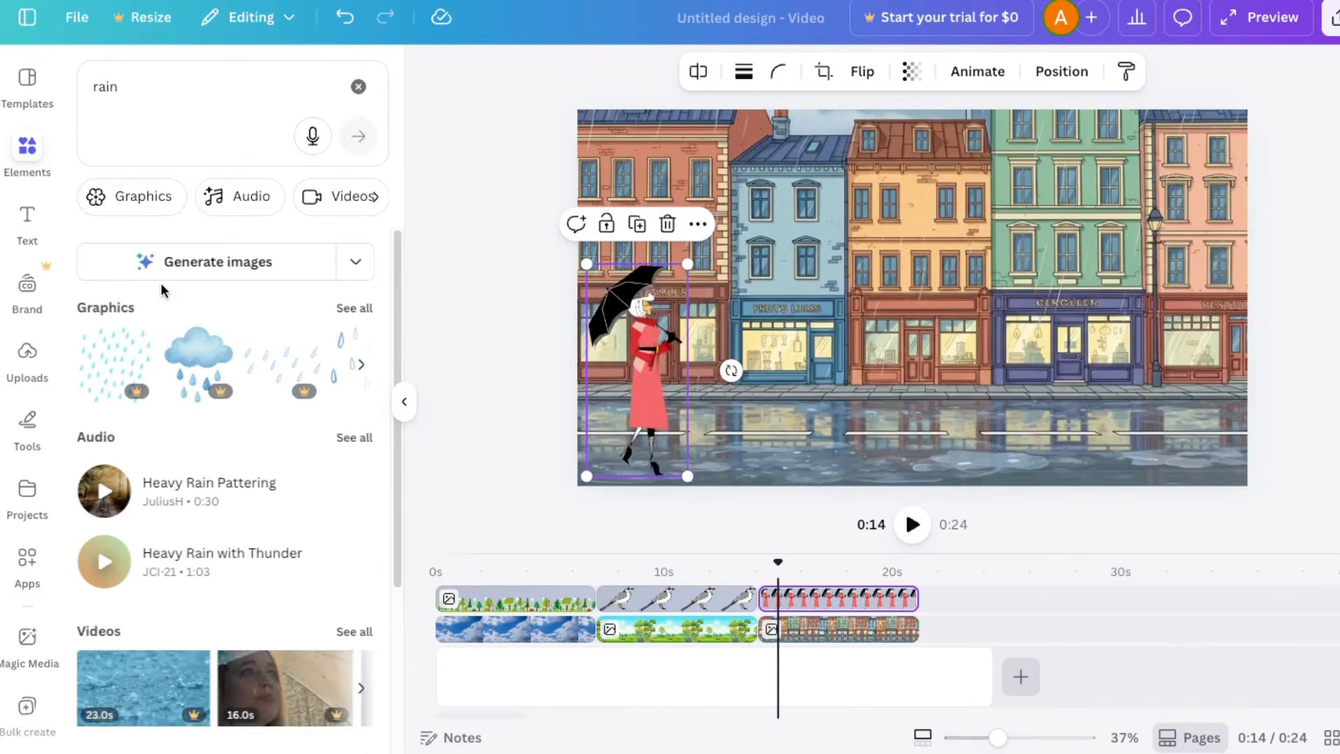
left_click(348, 199)
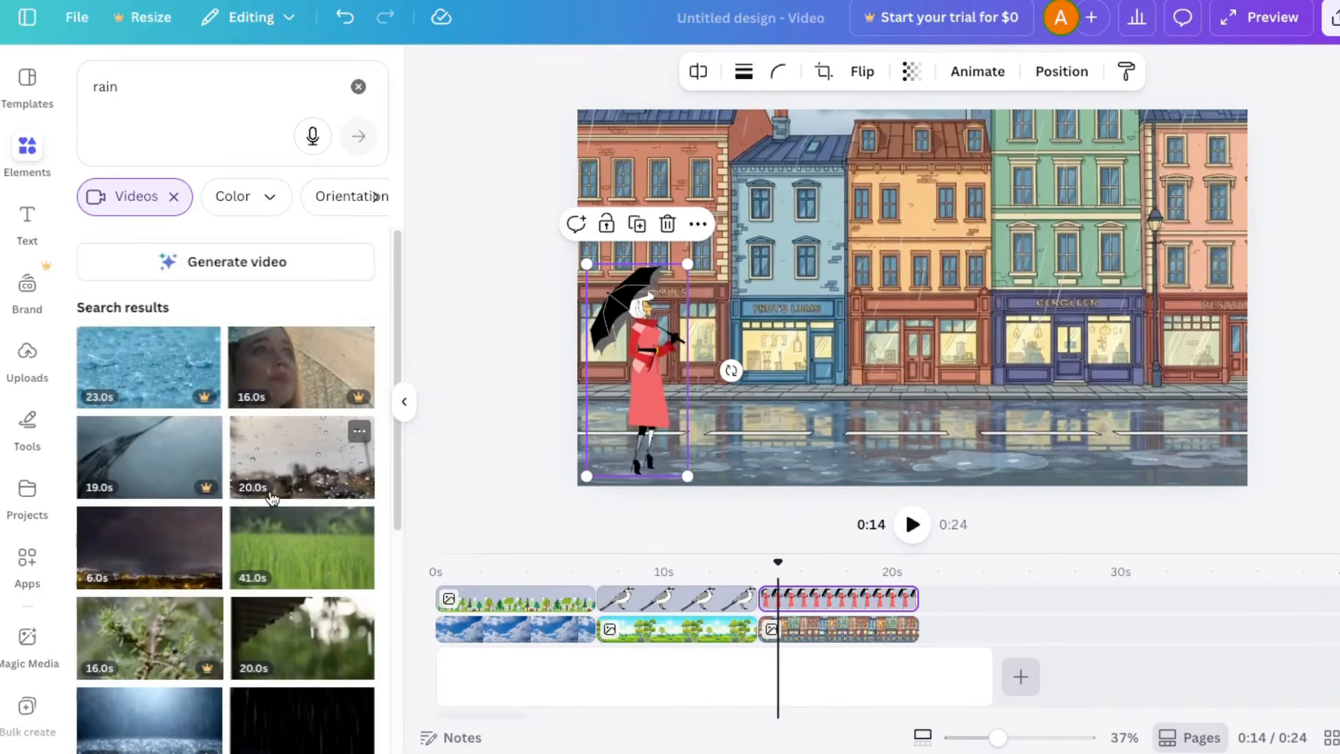
scroll(272, 499, "down", 2)
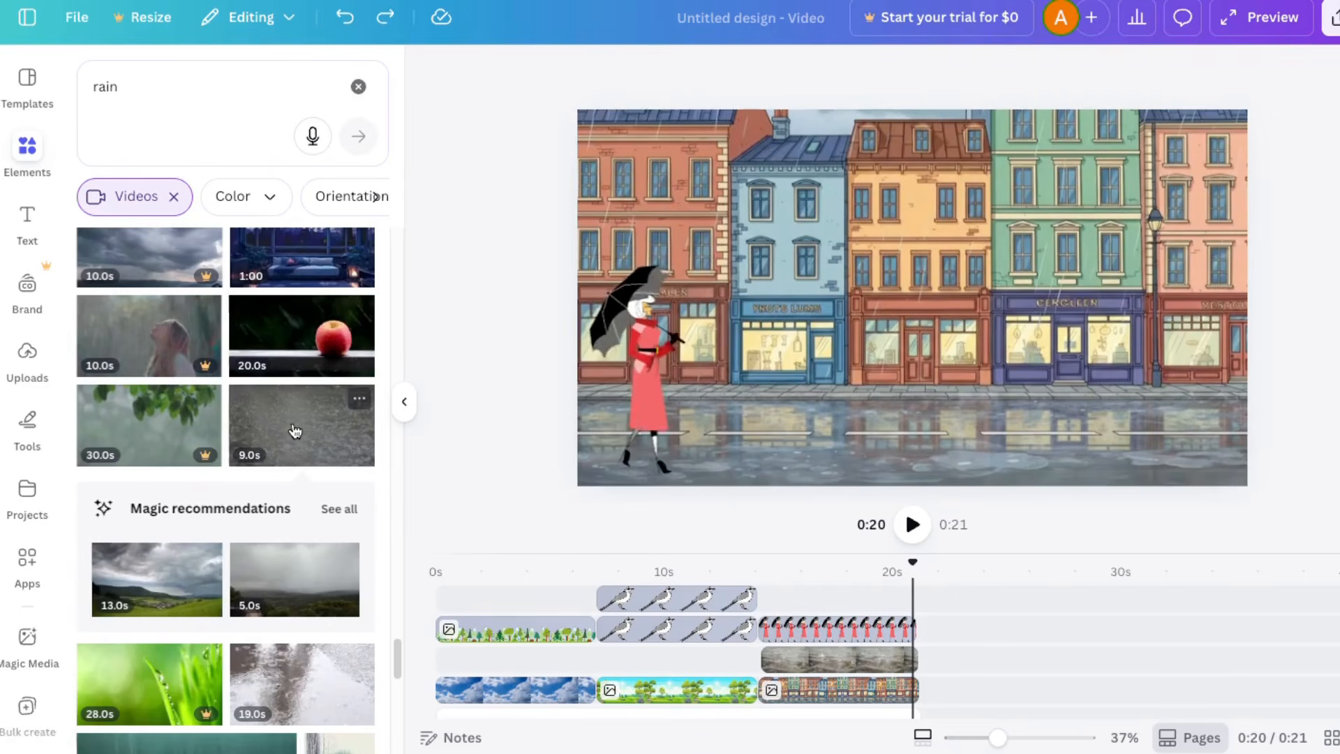
Step: Replace the clip between the street image and the woman with the 9.0 s wet-pavement rain video, trimmed to 6.8 s
left_click_drag(295, 431, 837, 600)
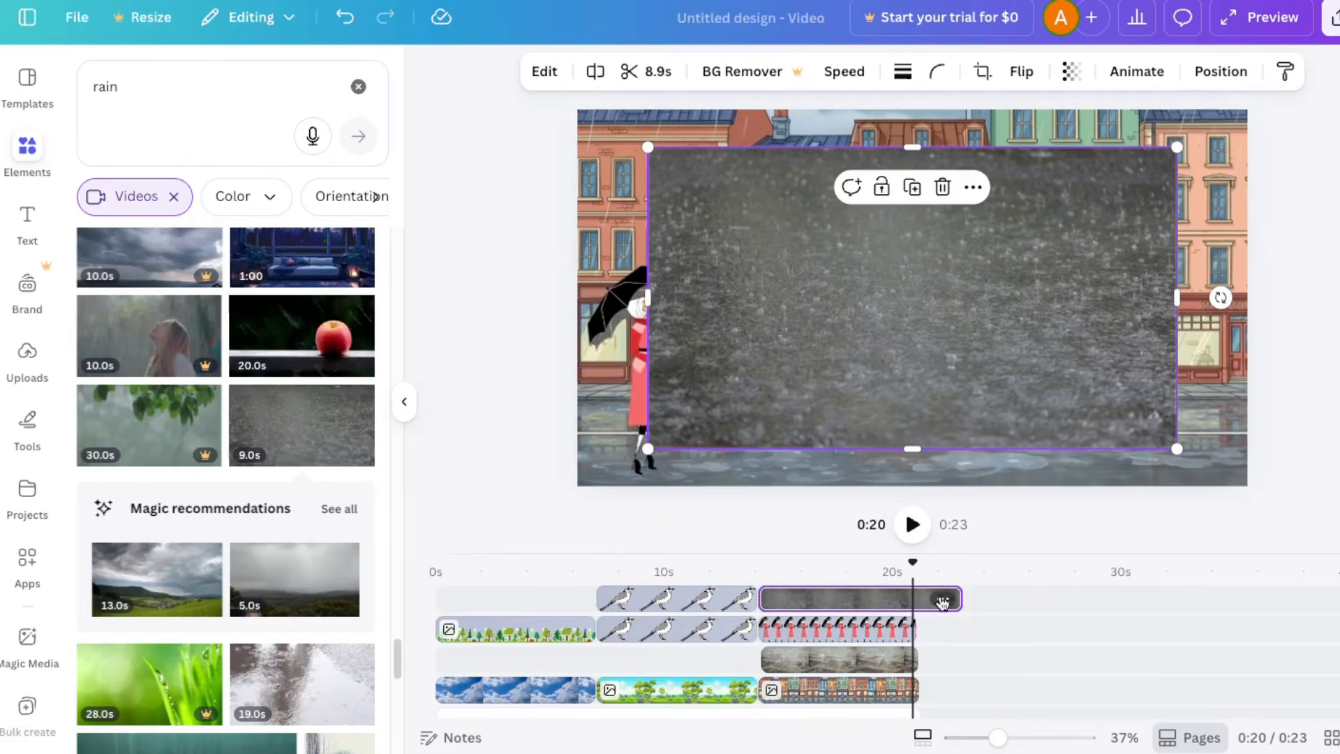
left_click_drag(942, 601, 912, 601)
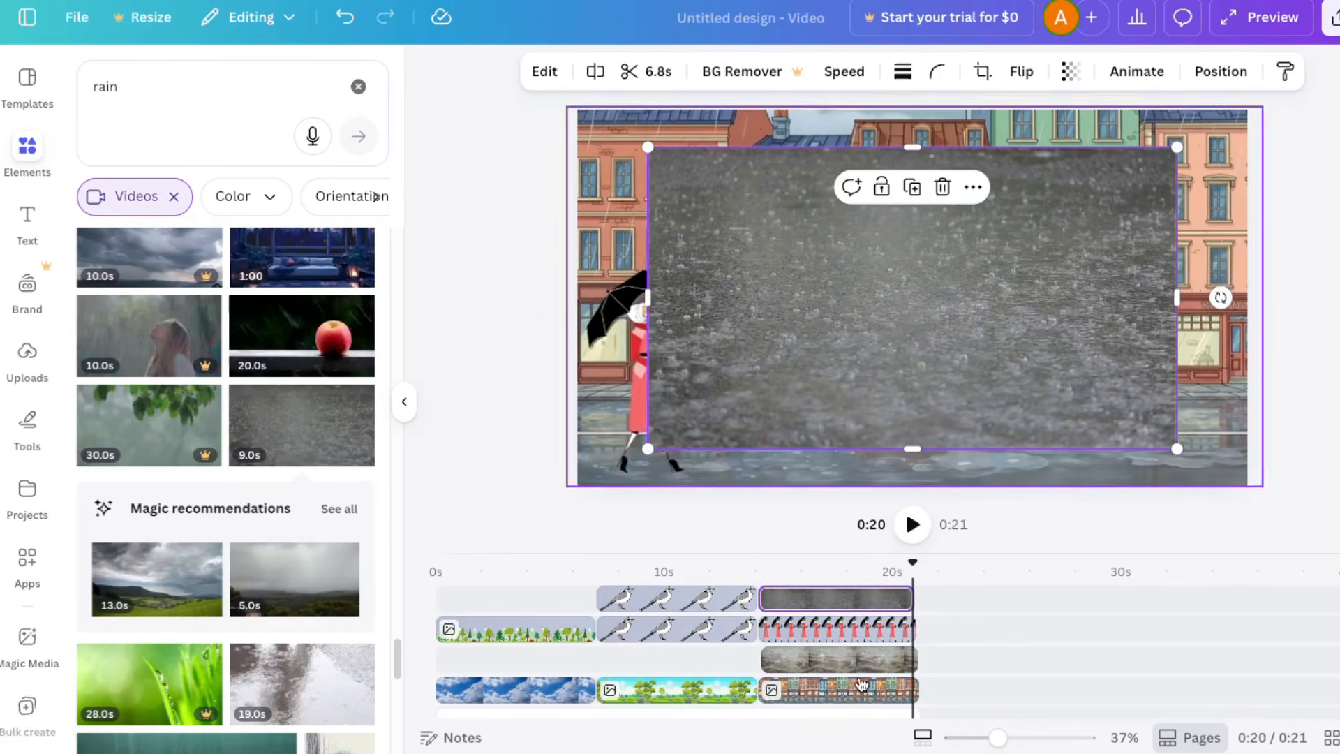
left_click(861, 662)
key("Delete")
left_click_drag(805, 599, 815, 638)
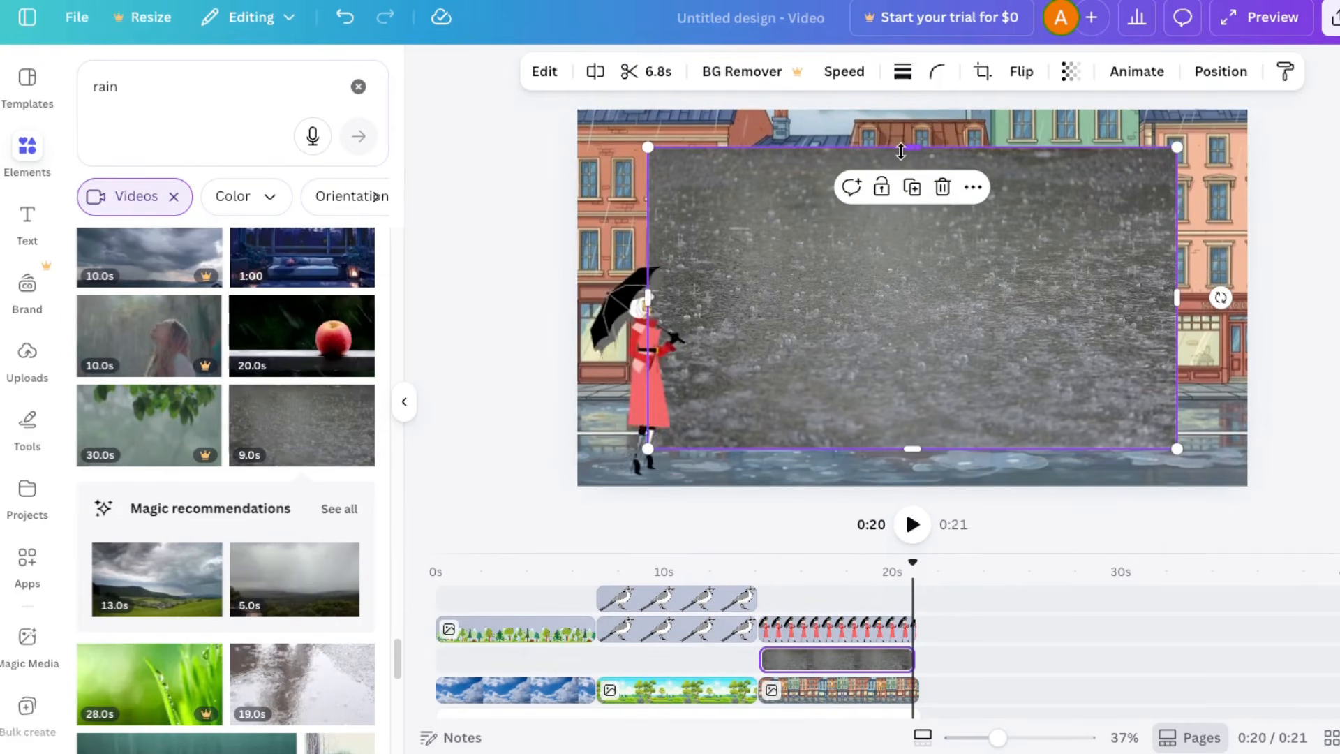
Step: Crop the pavement rain video to a strip covering the full width of the road and set its transparency to 43
left_click_drag(900, 152, 908, 310)
left_click_drag(859, 368, 778, 461)
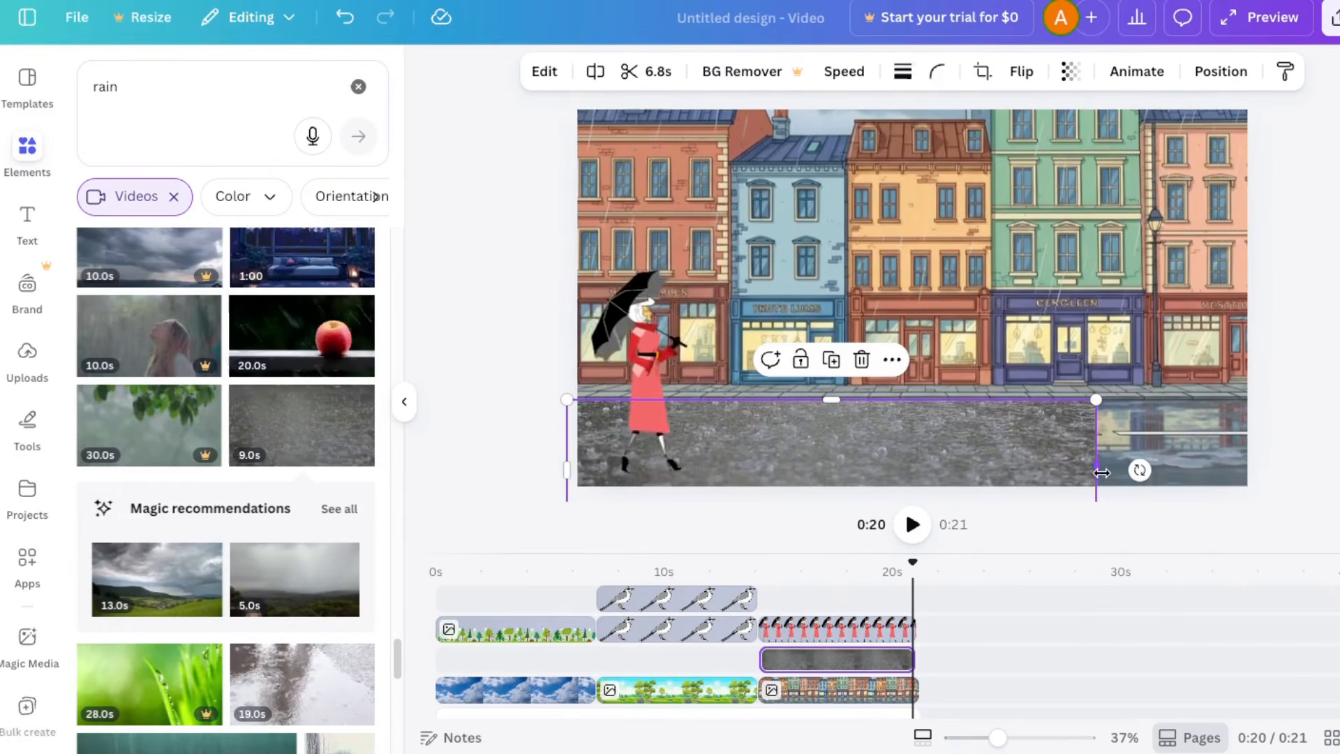
left_click_drag(1101, 472, 1262, 470)
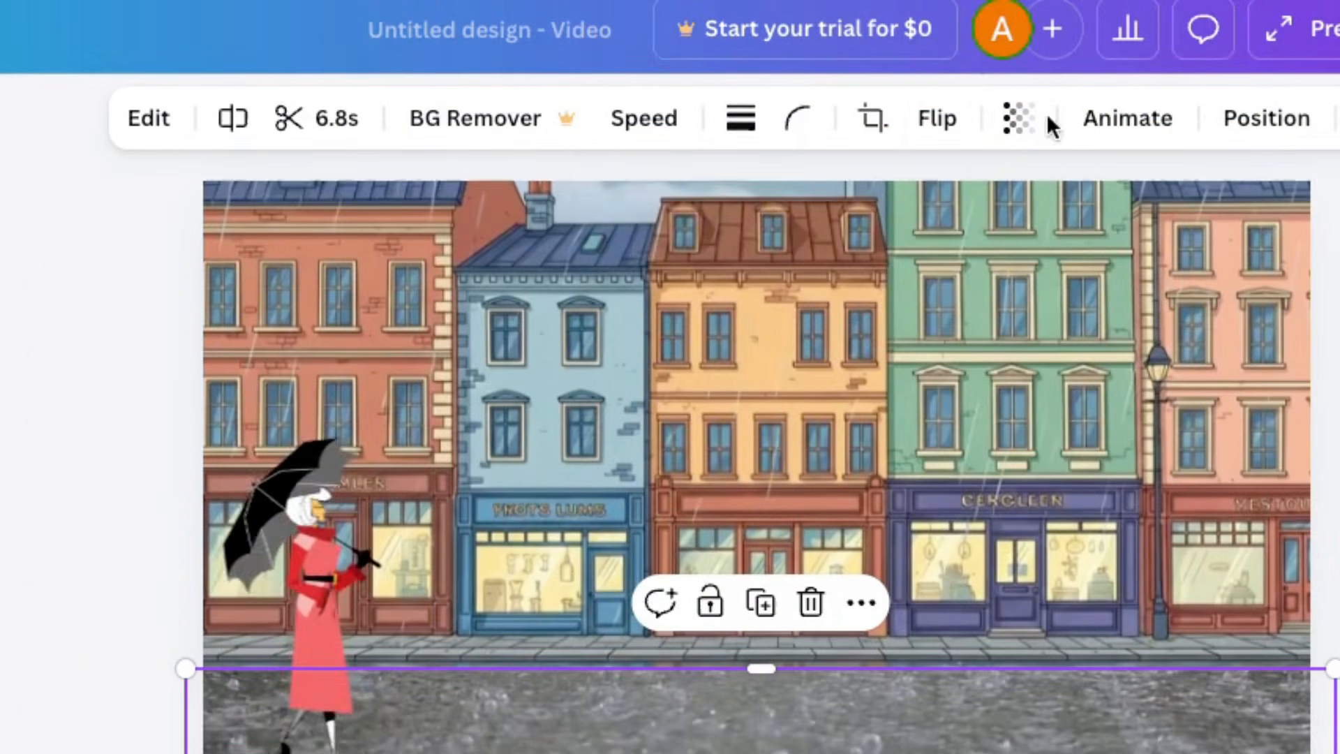
left_click(1017, 119)
left_click_drag(1103, 247, 961, 268)
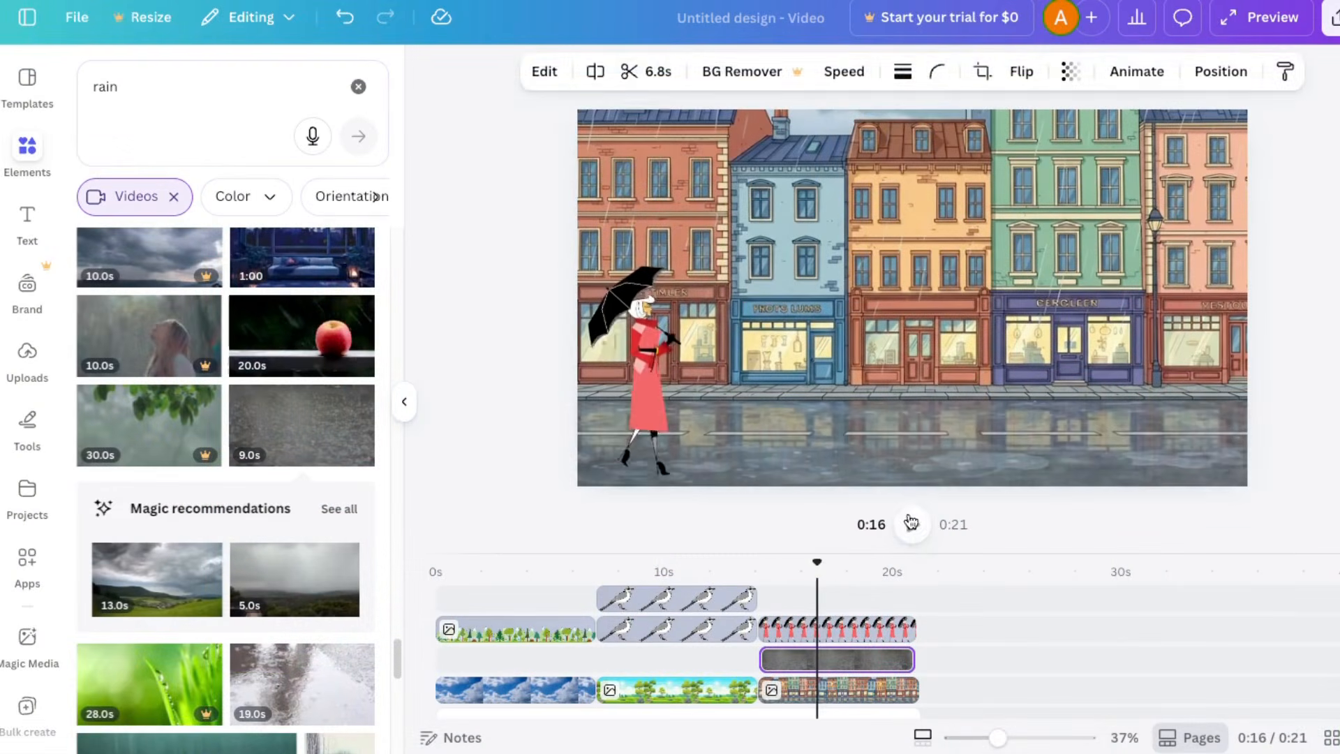
left_click(912, 525)
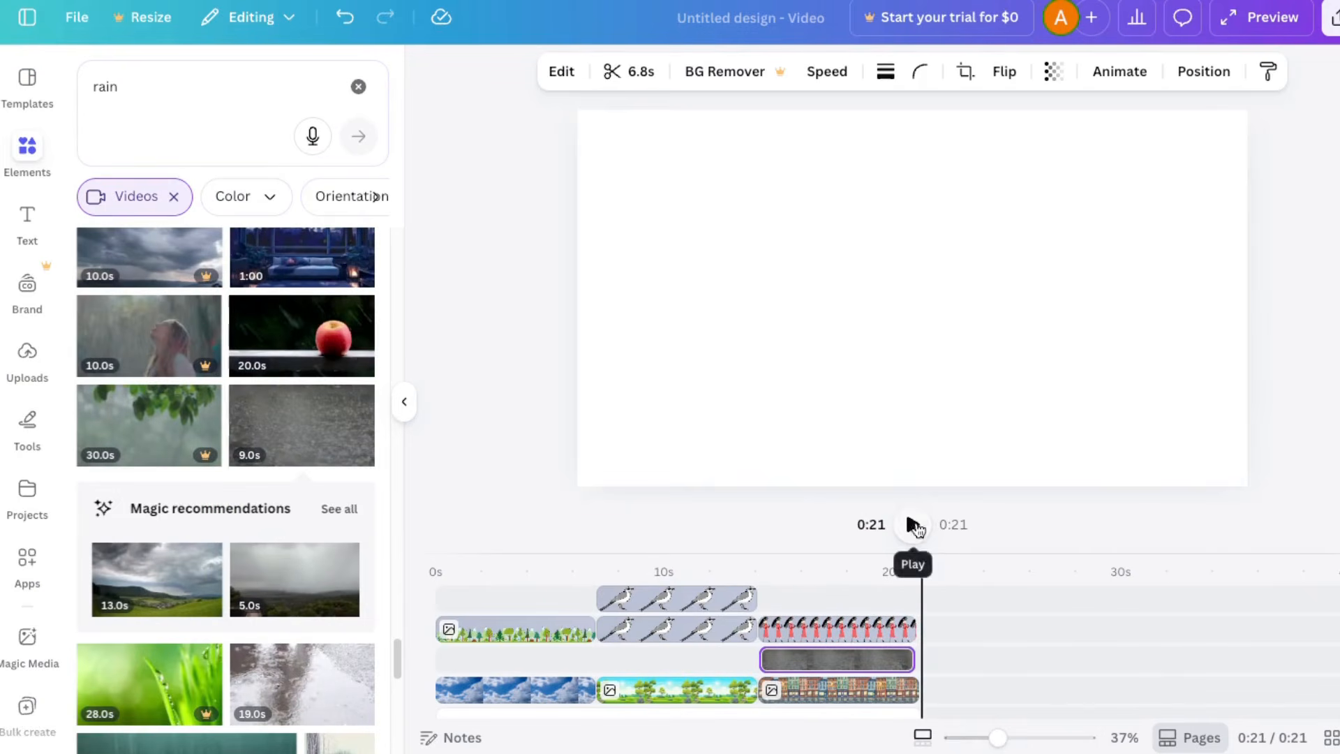
Step: Trim the street image, the woman's clip and the page background to a common end at 21.0 s
left_click(915, 691)
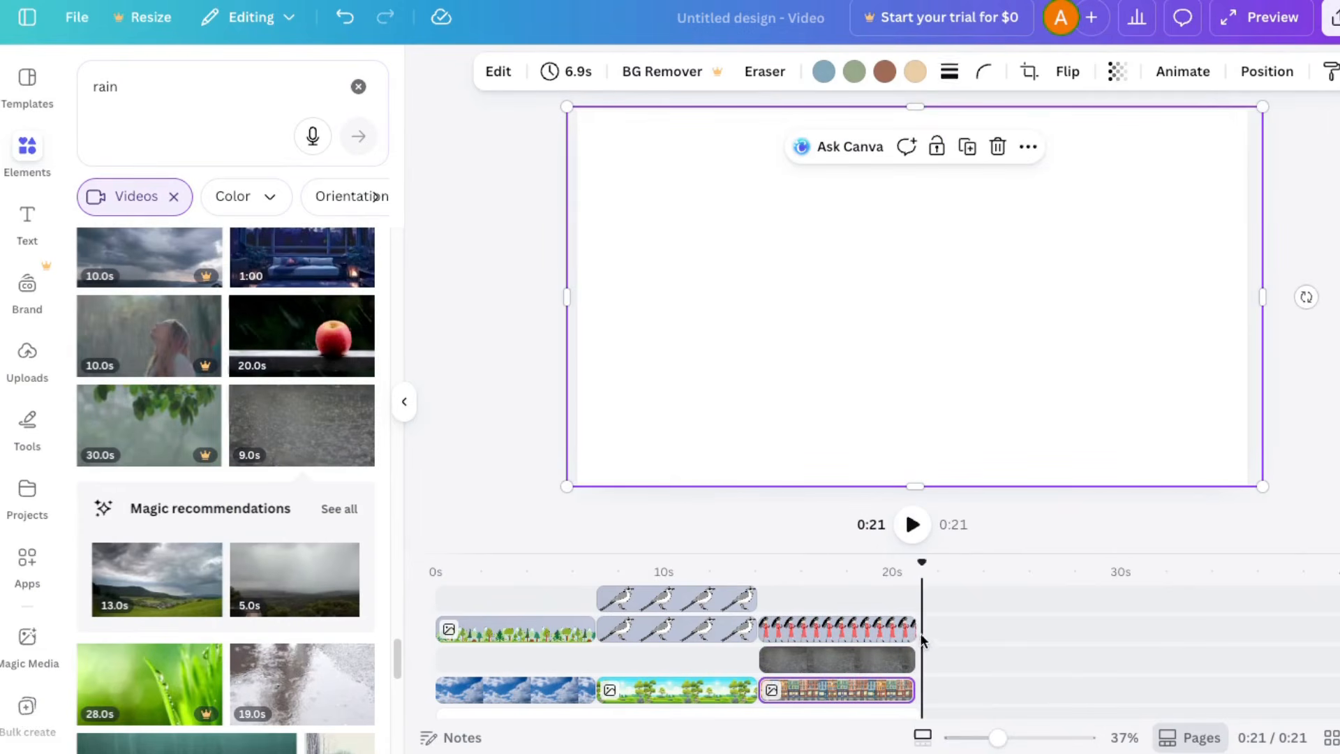
left_click_drag(910, 631, 911, 630)
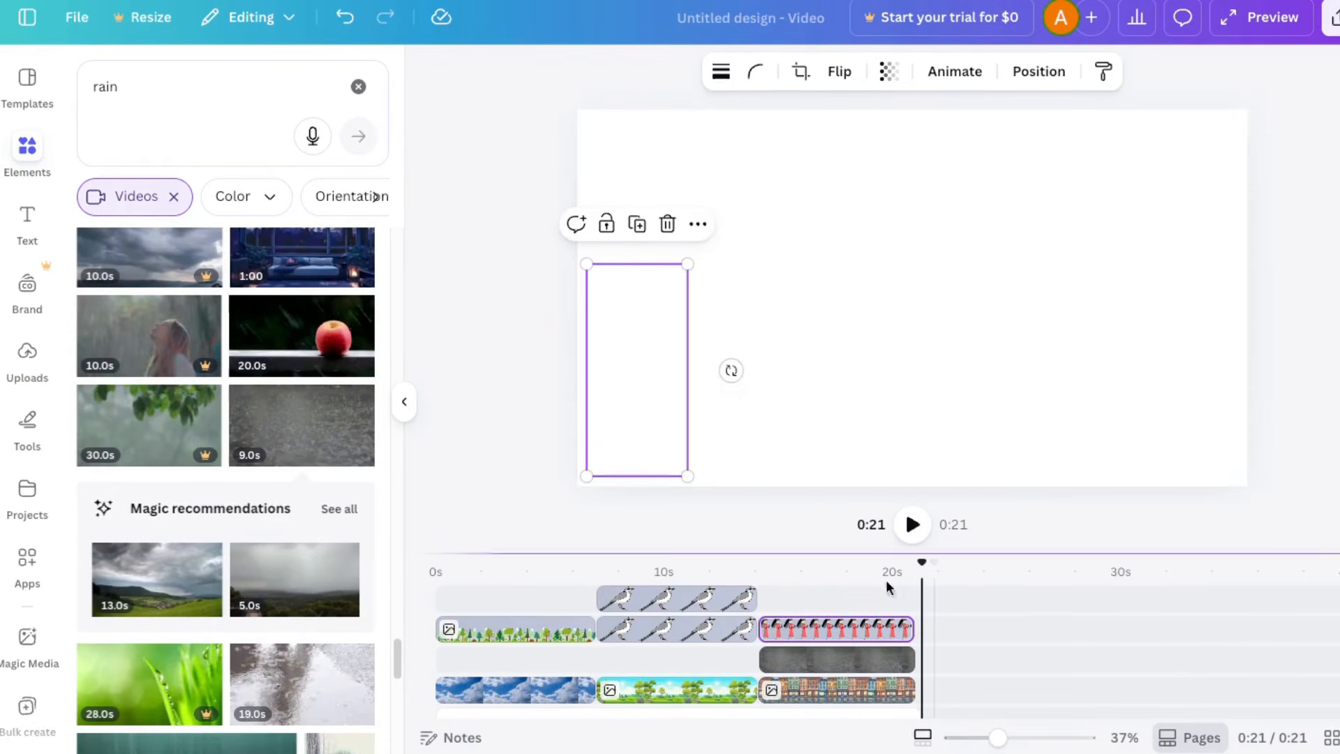
left_click_drag(931, 560, 865, 562)
scroll(1001, 612, "down", 2)
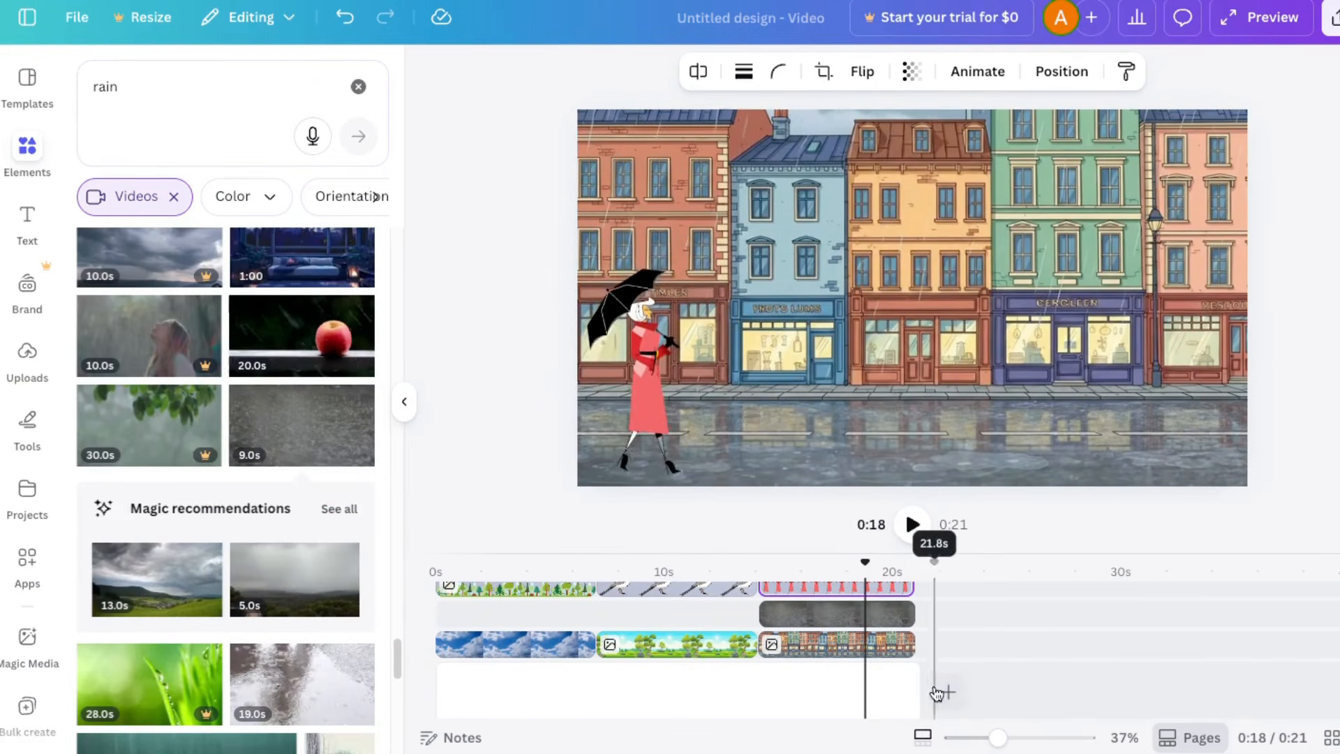
left_click_drag(917, 687, 914, 687)
scroll(1000, 615, "up", 2)
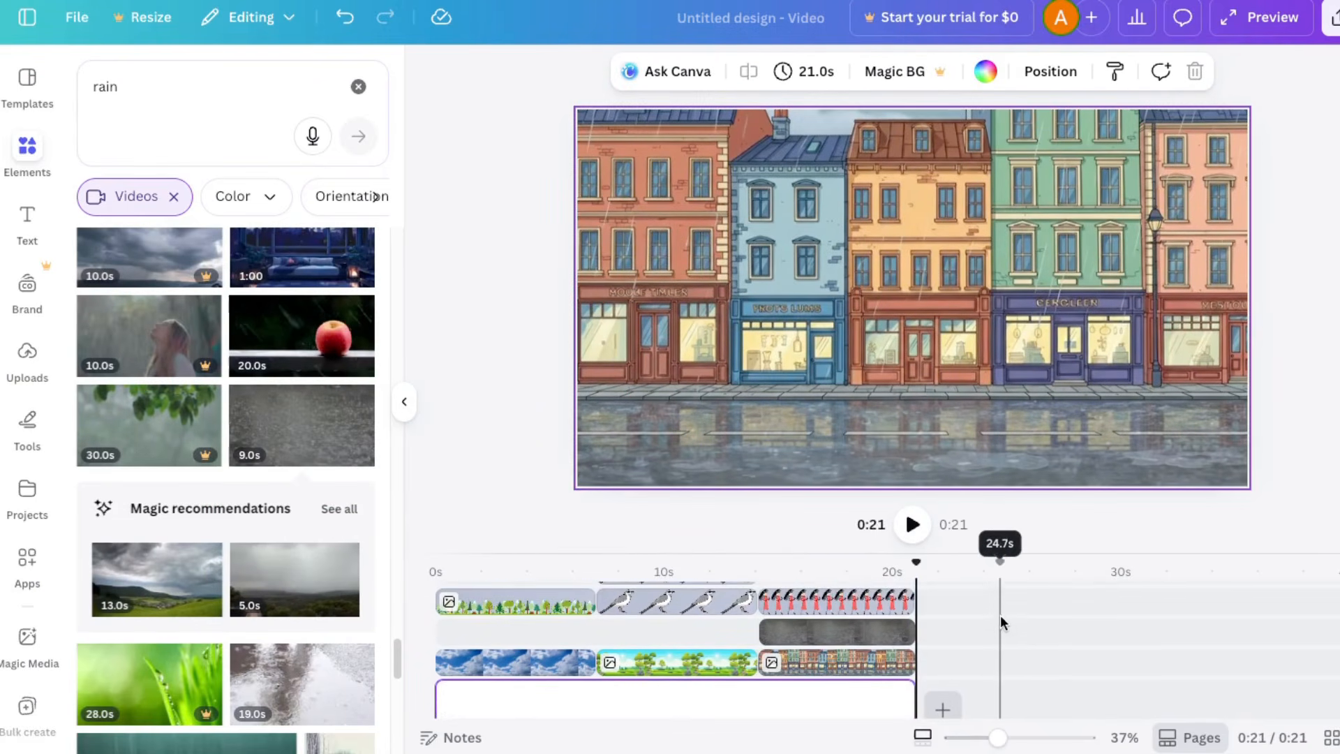
left_click_drag(914, 558, 873, 564)
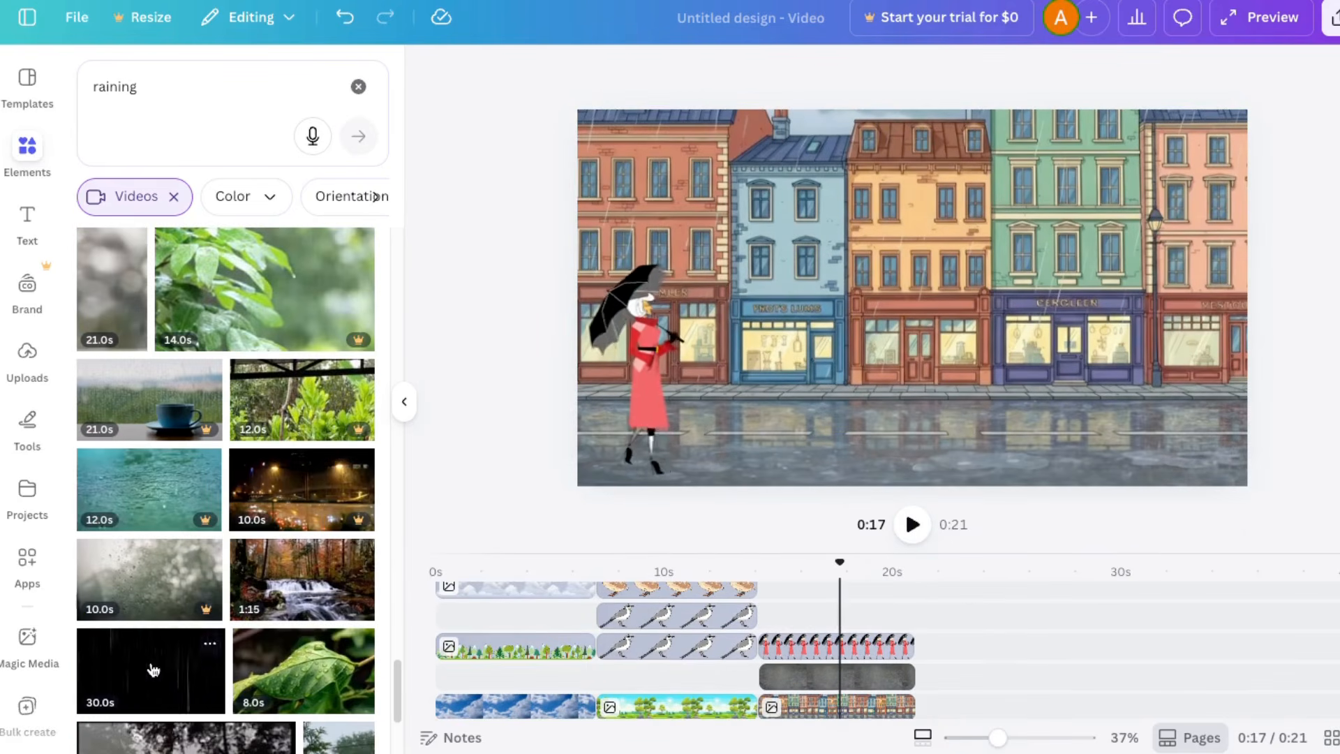
Step: Add the 30.0 s black-background video from a "raining" search above the woman's clip and trim it to 6.8 s
left_click_drag(152, 670, 832, 617)
left_click_drag(1022, 715, 1131, 714)
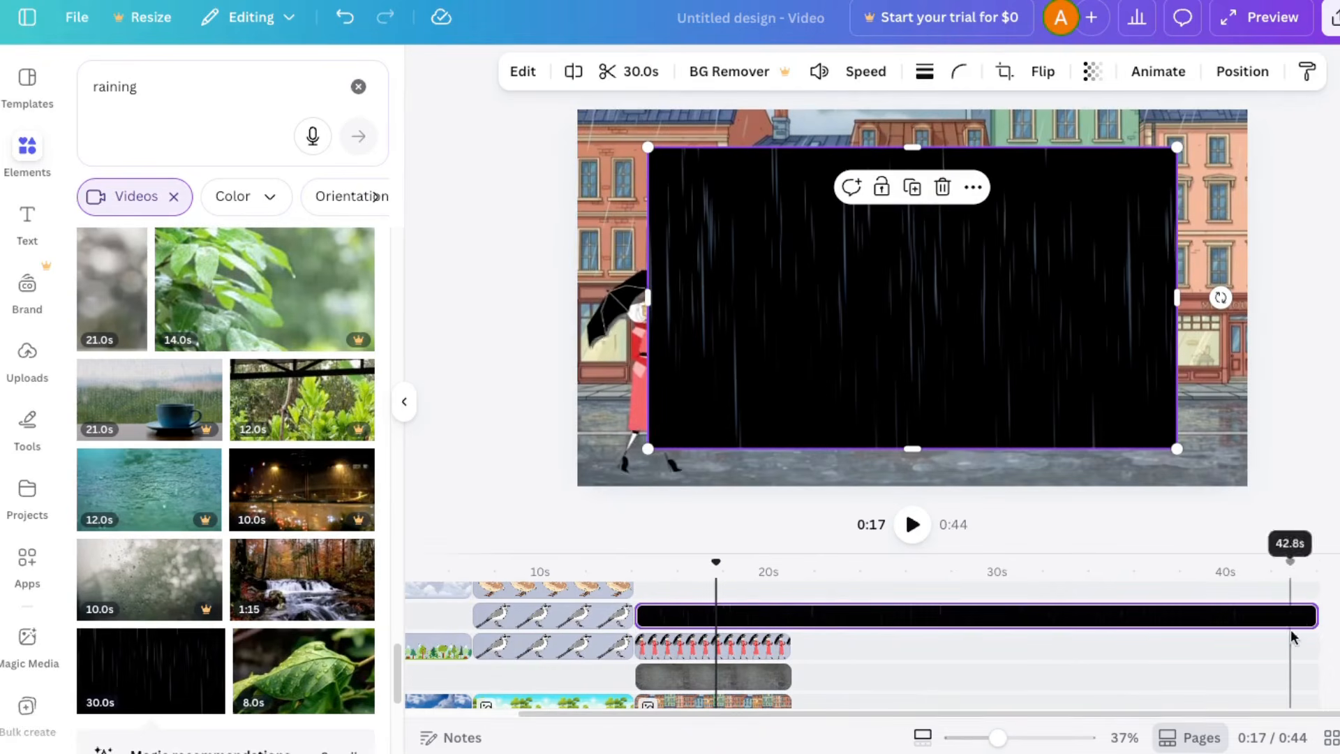
left_click_drag(1310, 615, 789, 616)
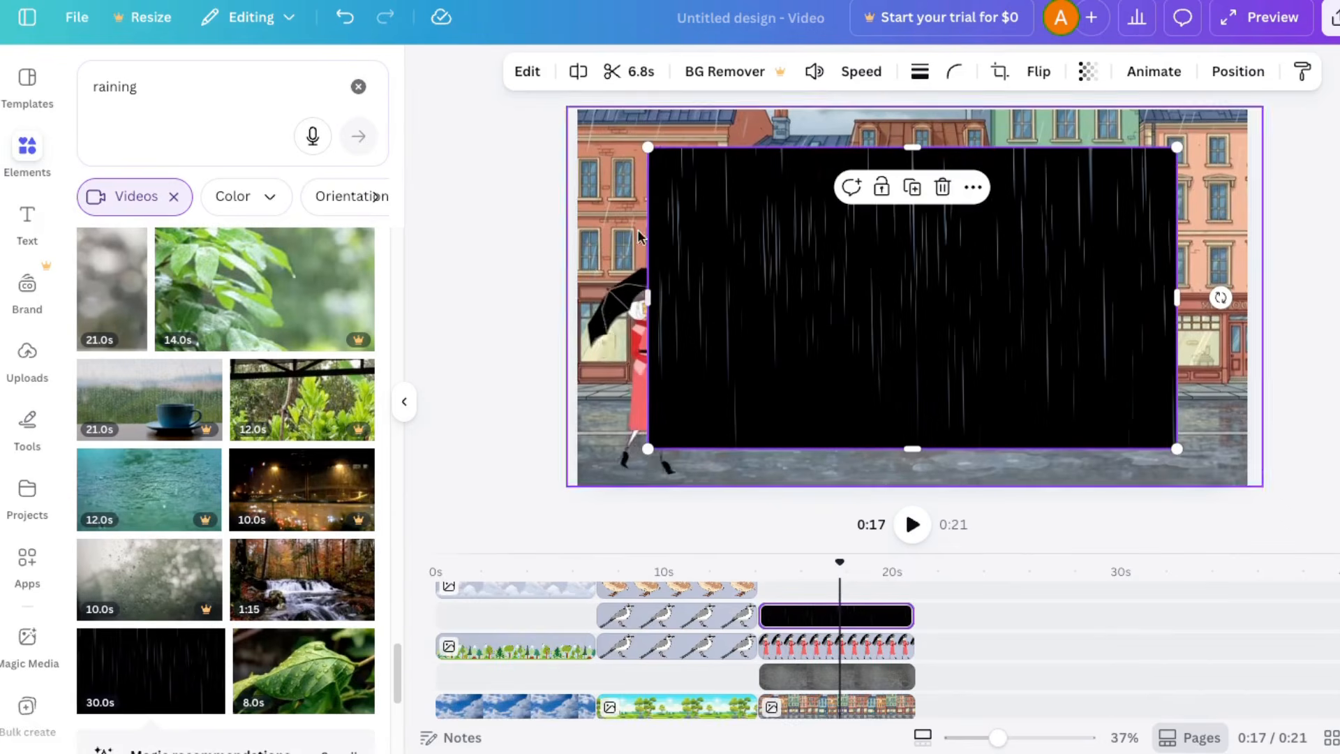
Step: Enlarge the black-background rain video beyond the canvas edges and lower its opacity so the street shows through
left_click_drag(648, 145, 404, 14)
left_click_drag(717, 165, 795, 239)
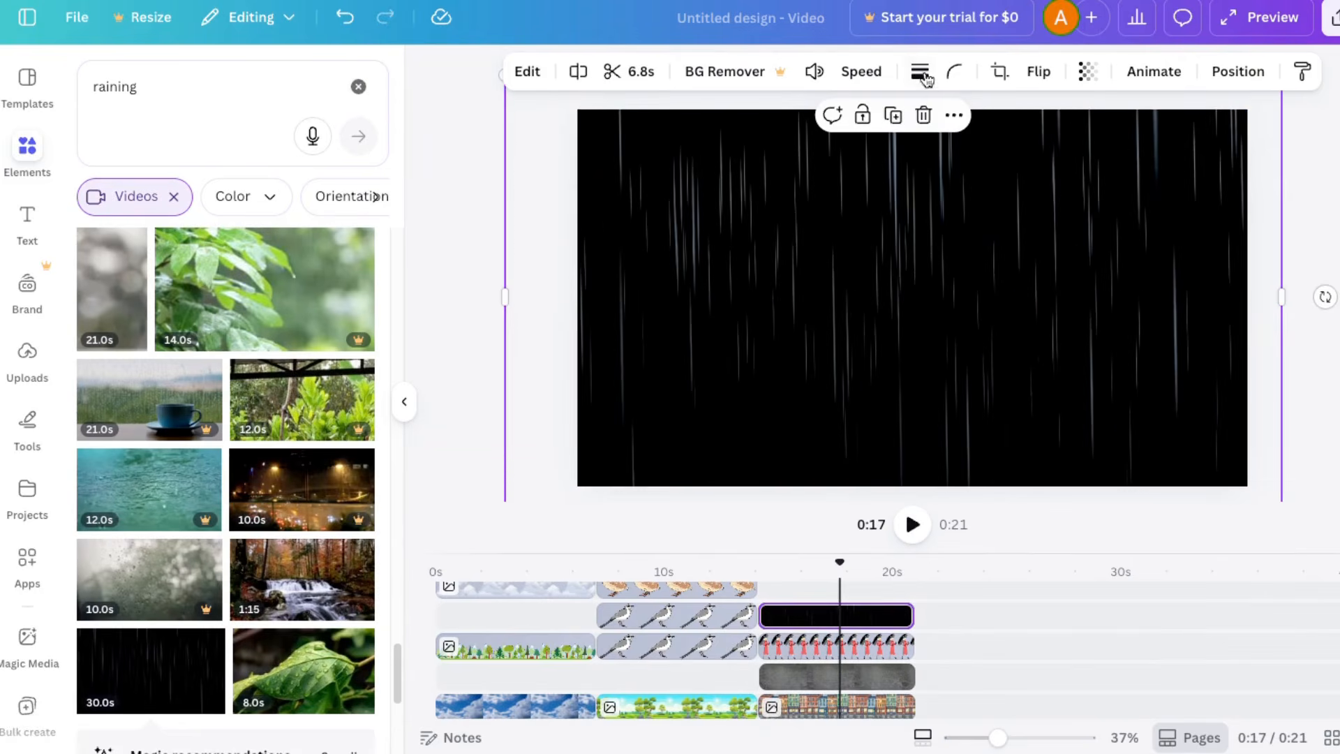
left_click(1080, 72)
left_click_drag(1102, 149, 1012, 143)
Step: Play back the street scene and examine the falling-rain overlay up close
left_click_drag(835, 562, 793, 562)
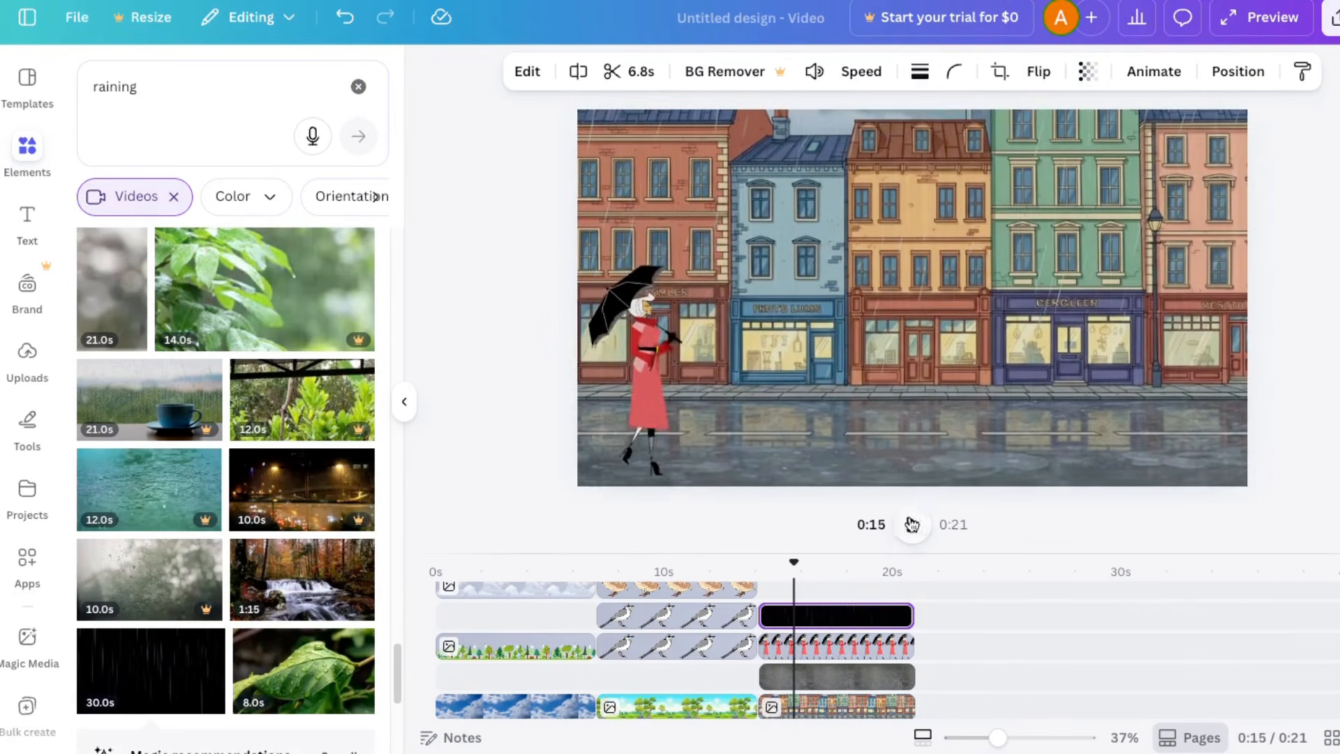
left_click(913, 524)
left_click_drag(997, 737, 1046, 738)
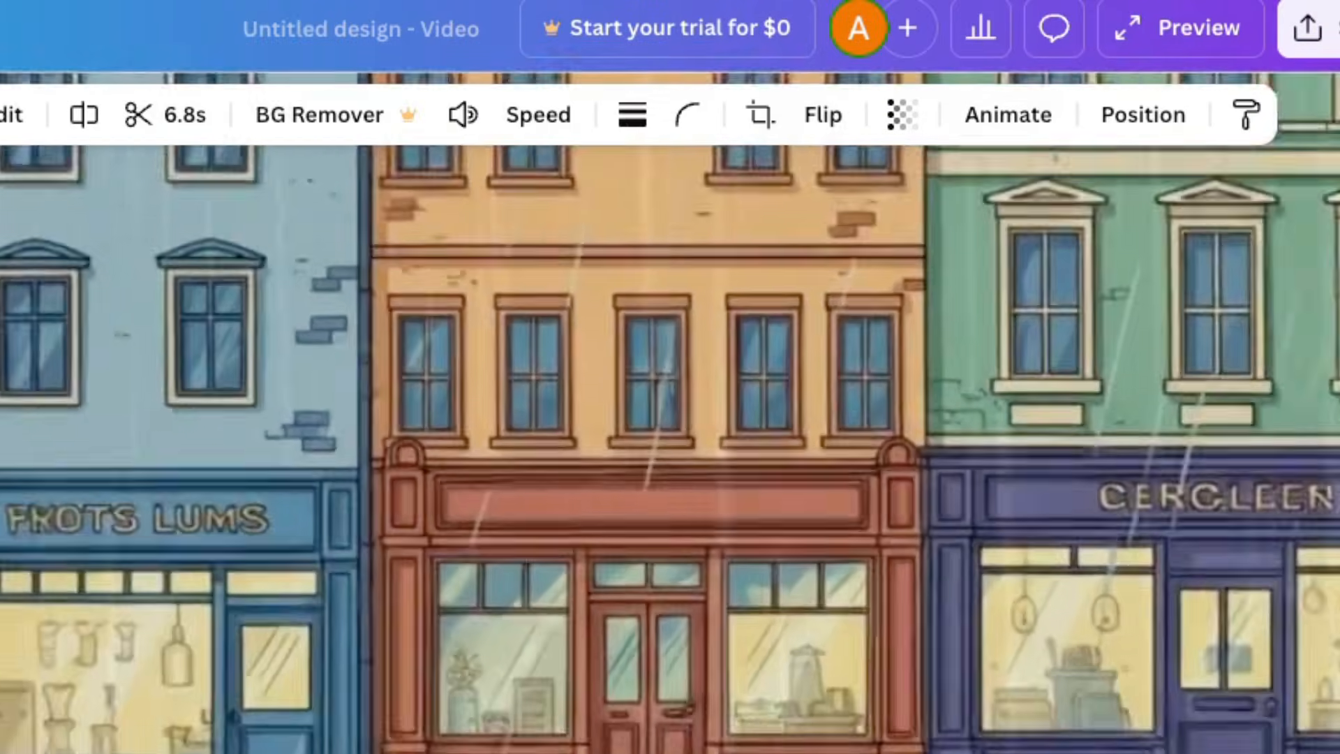
key("space")
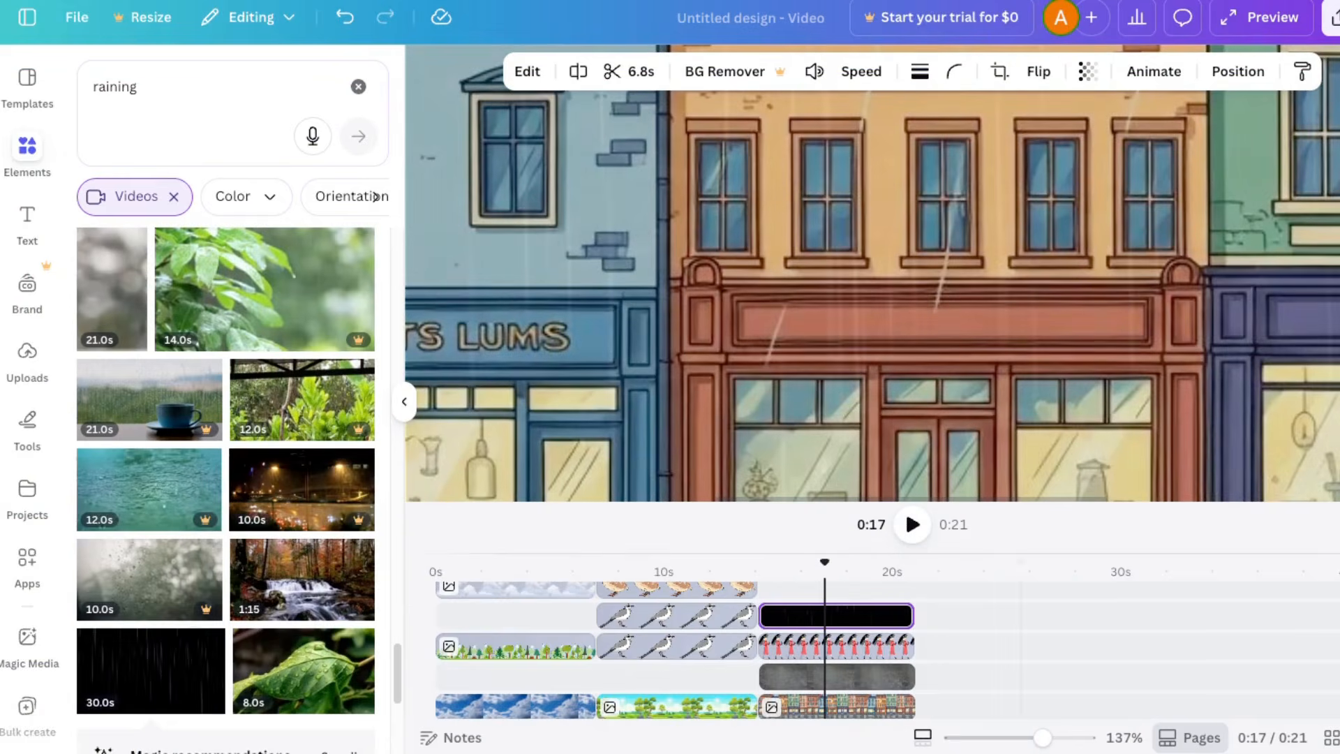
left_click_drag(1046, 737, 1017, 738)
left_click(912, 524)
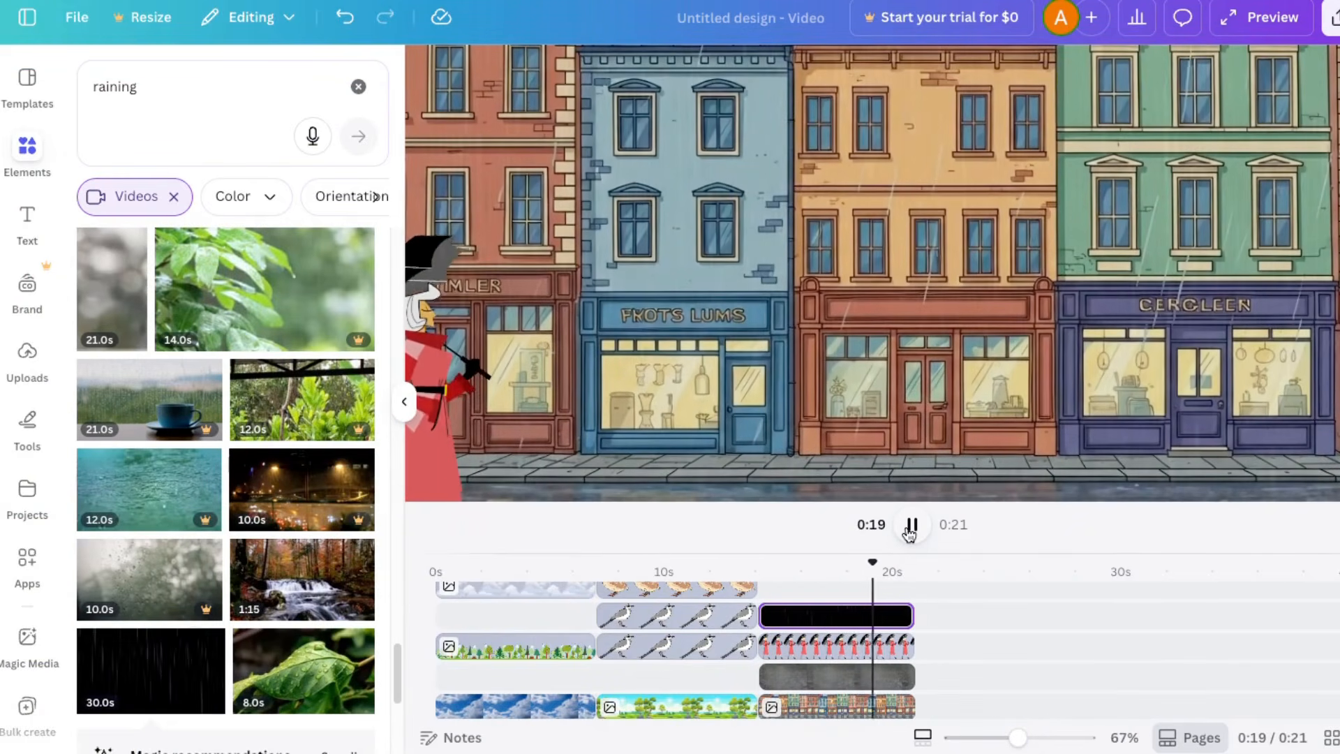
left_click(911, 525)
Step: Move the woman just off the canvas's left edge and animate her along a path across the street beyond the right edge
left_click_drag(638, 402, 582, 399)
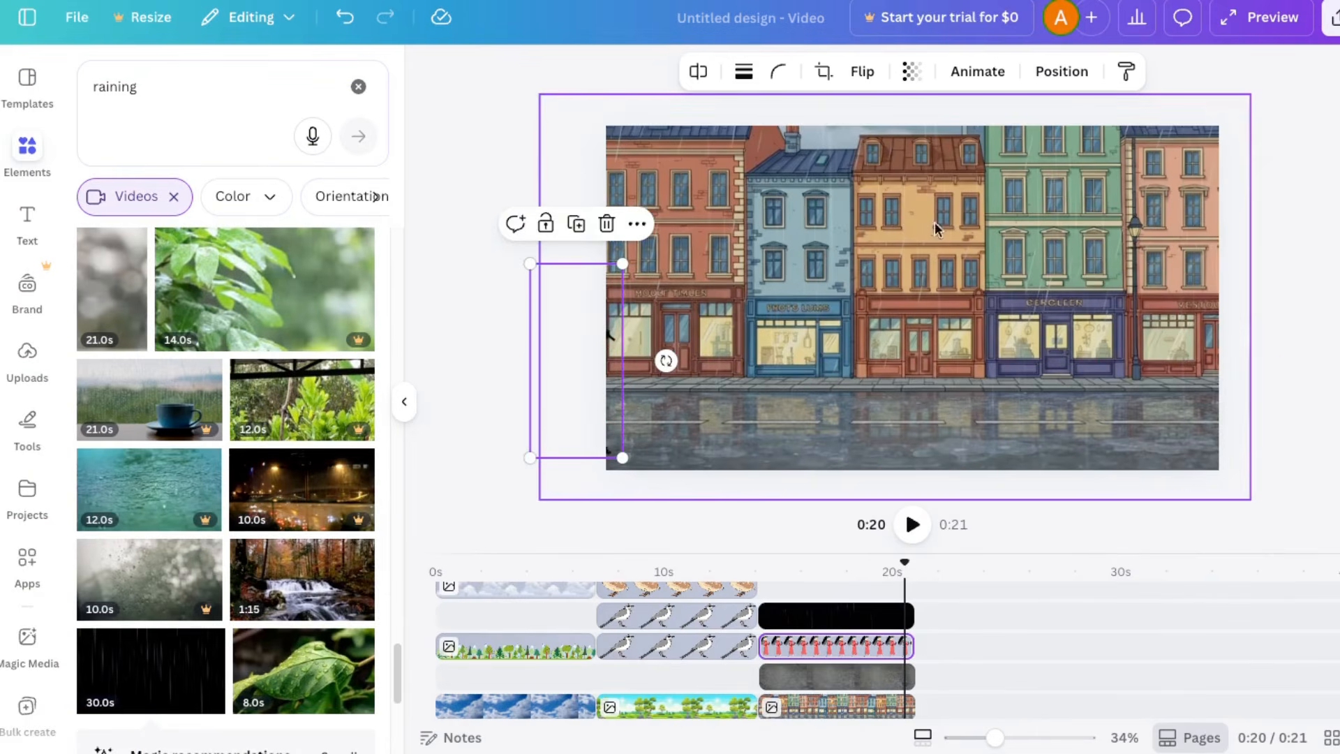
left_click(968, 78)
left_click(129, 214)
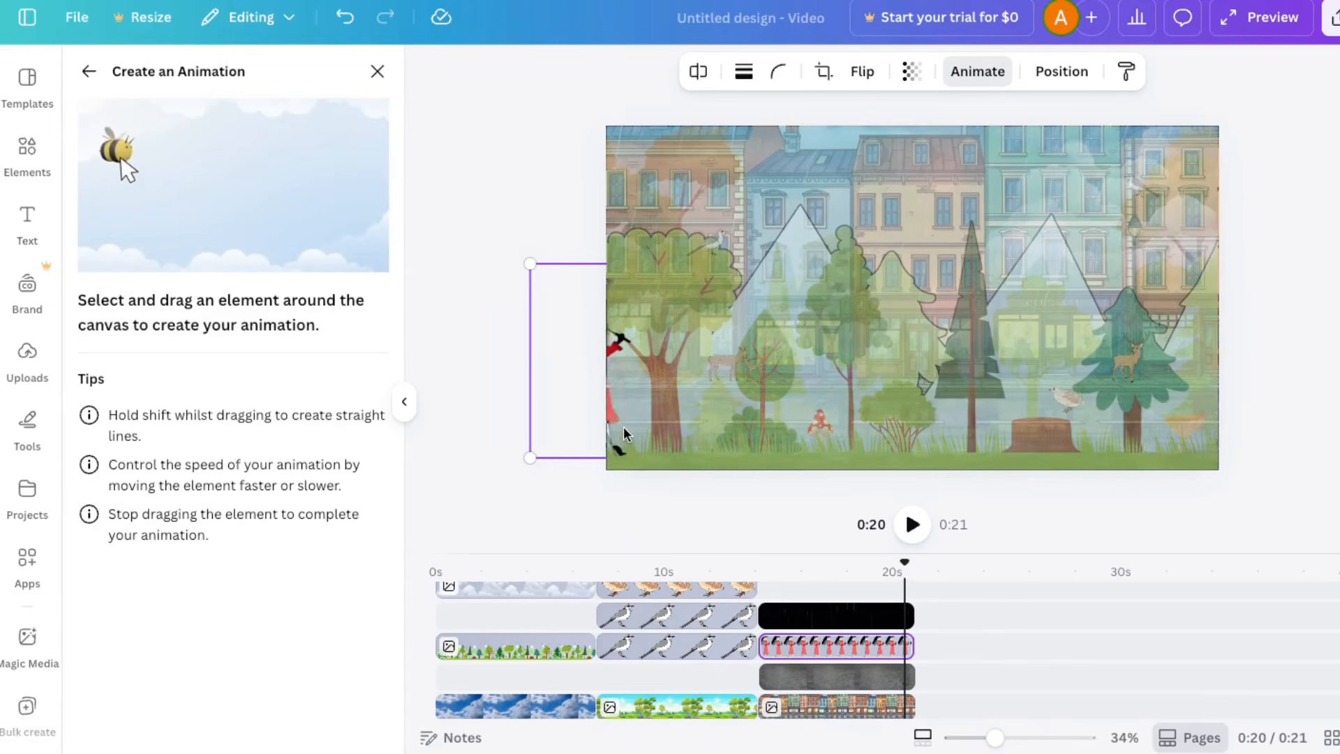
mouse_move(684, 436)
left_mouse_down()
mouse_move(878, 418)
mouse_move(1034, 438)
mouse_move(1284, 420)
left_mouse_up()
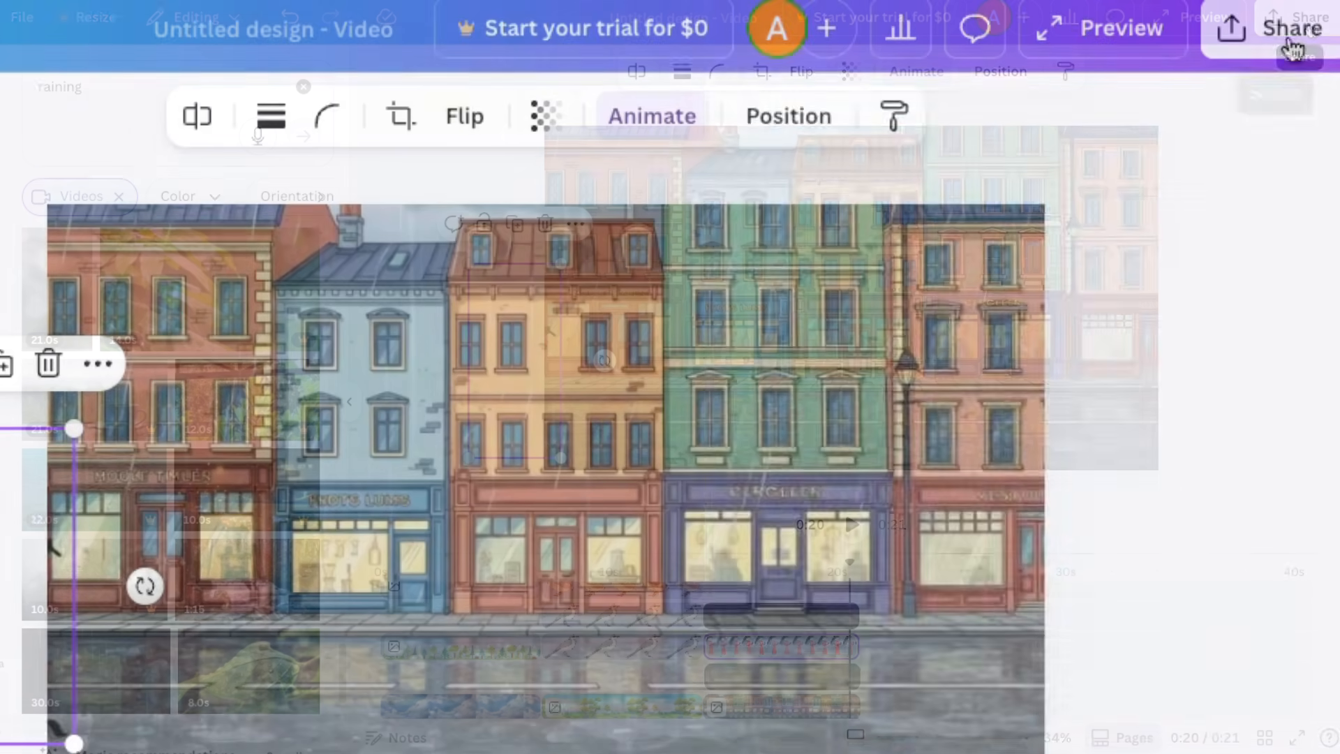
Step: Download the design as an MP4 video in 1080p (HD) quality
left_click(1320, 34)
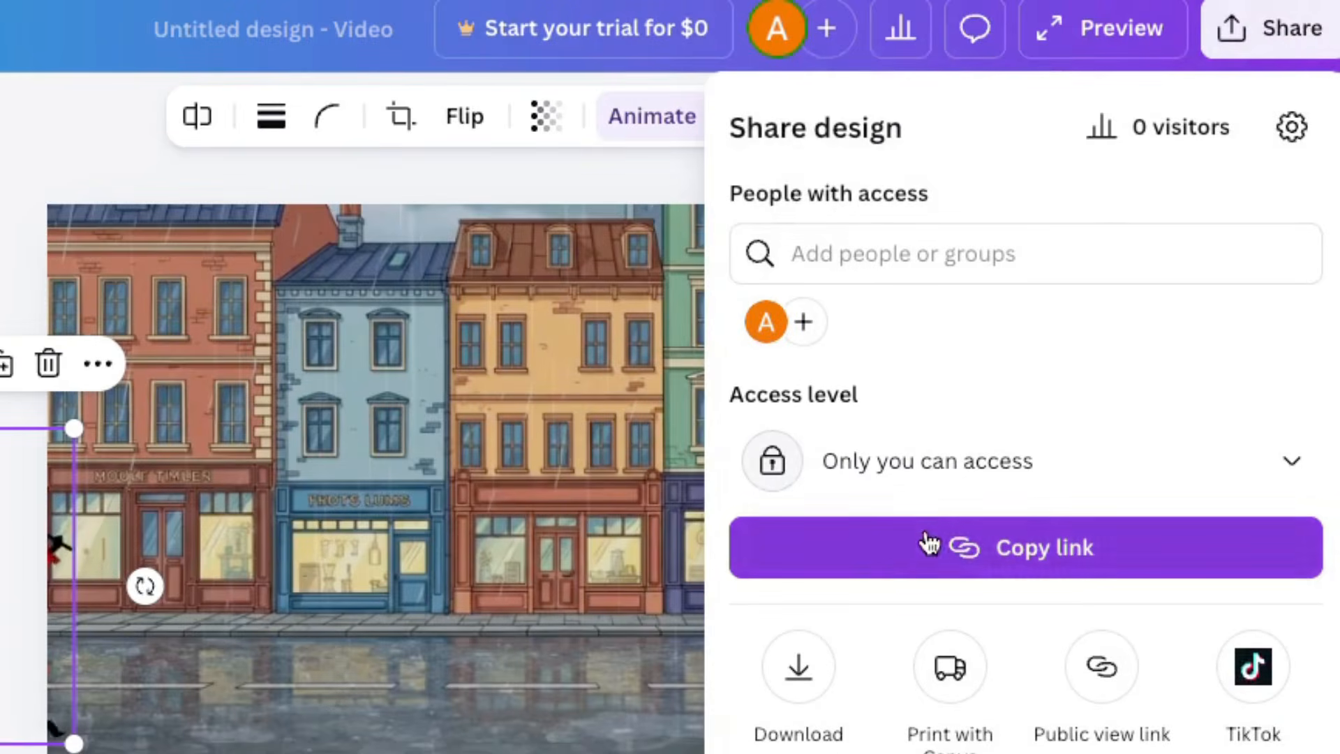
left_click(807, 686)
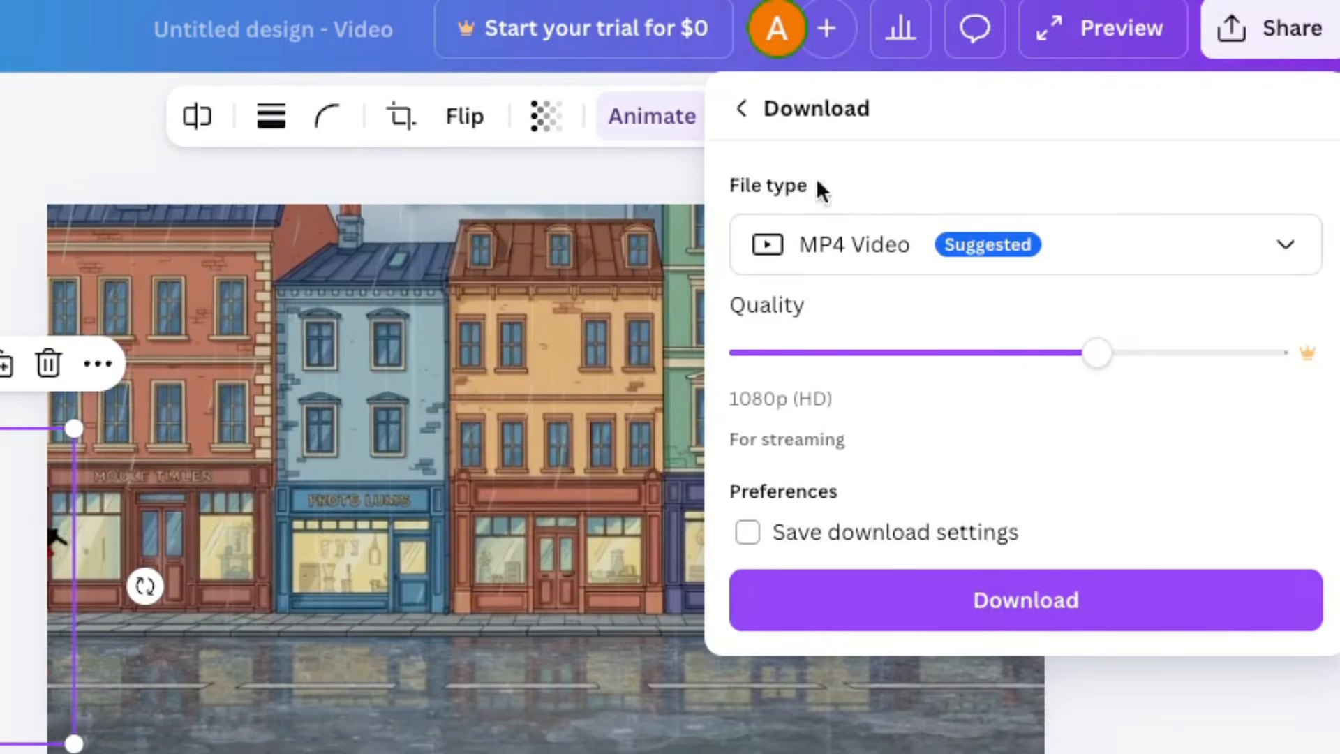
left_click(926, 606)
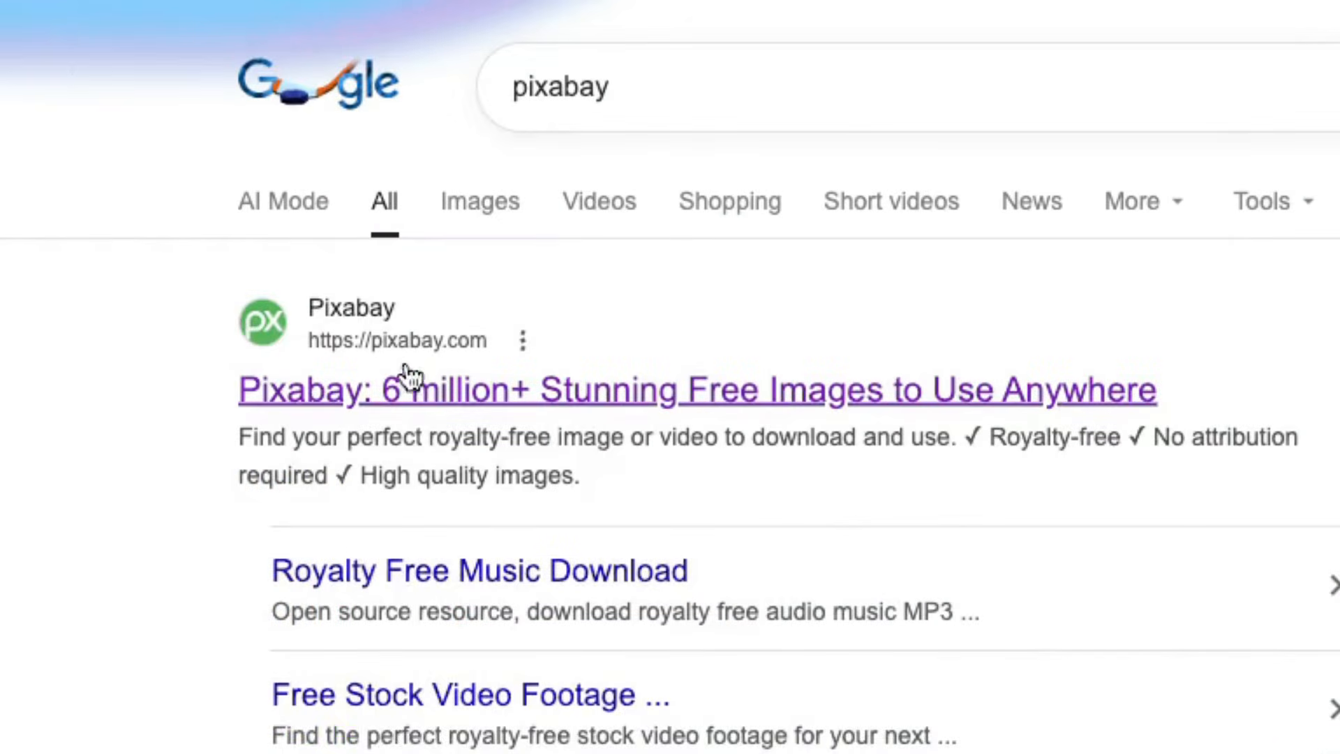
Step: Switch to Pixabay from the Google results and search its sound effects for "rain"
left_click(454, 391)
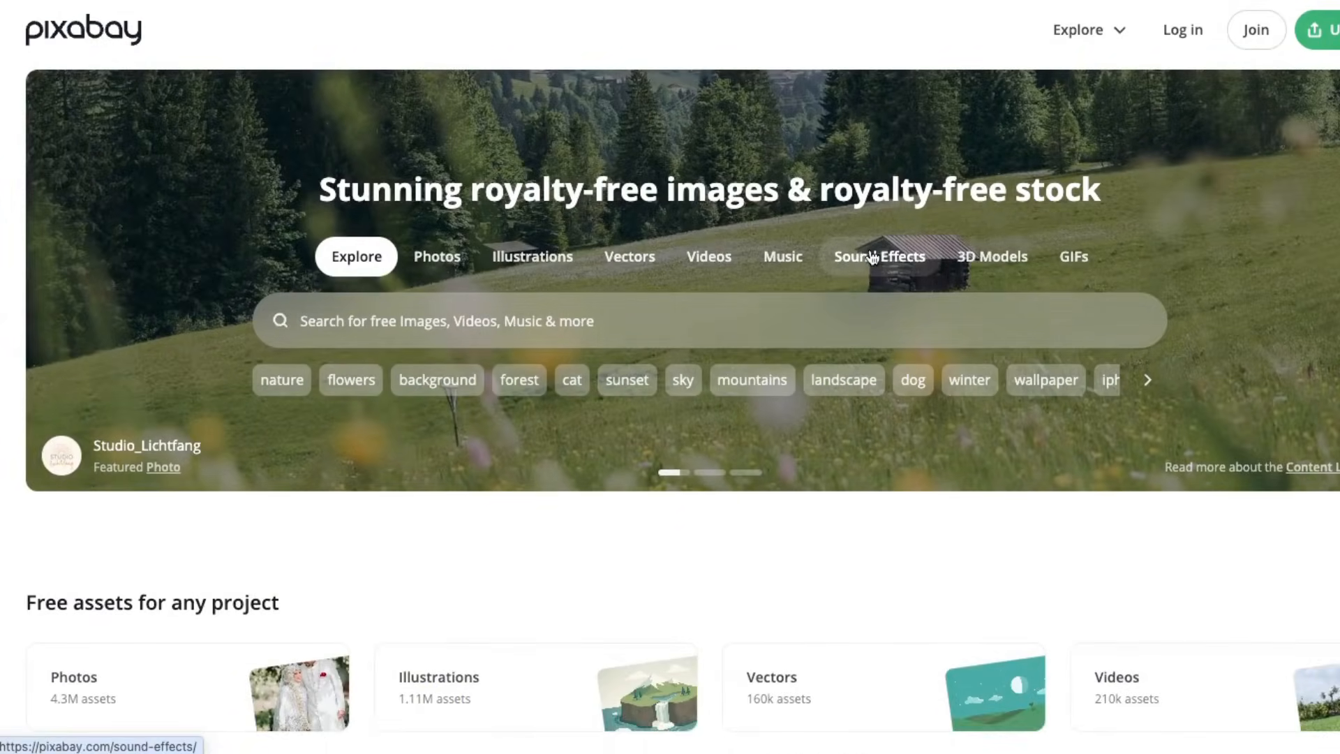
left_click(879, 256)
left_click(386, 306)
type("rin")
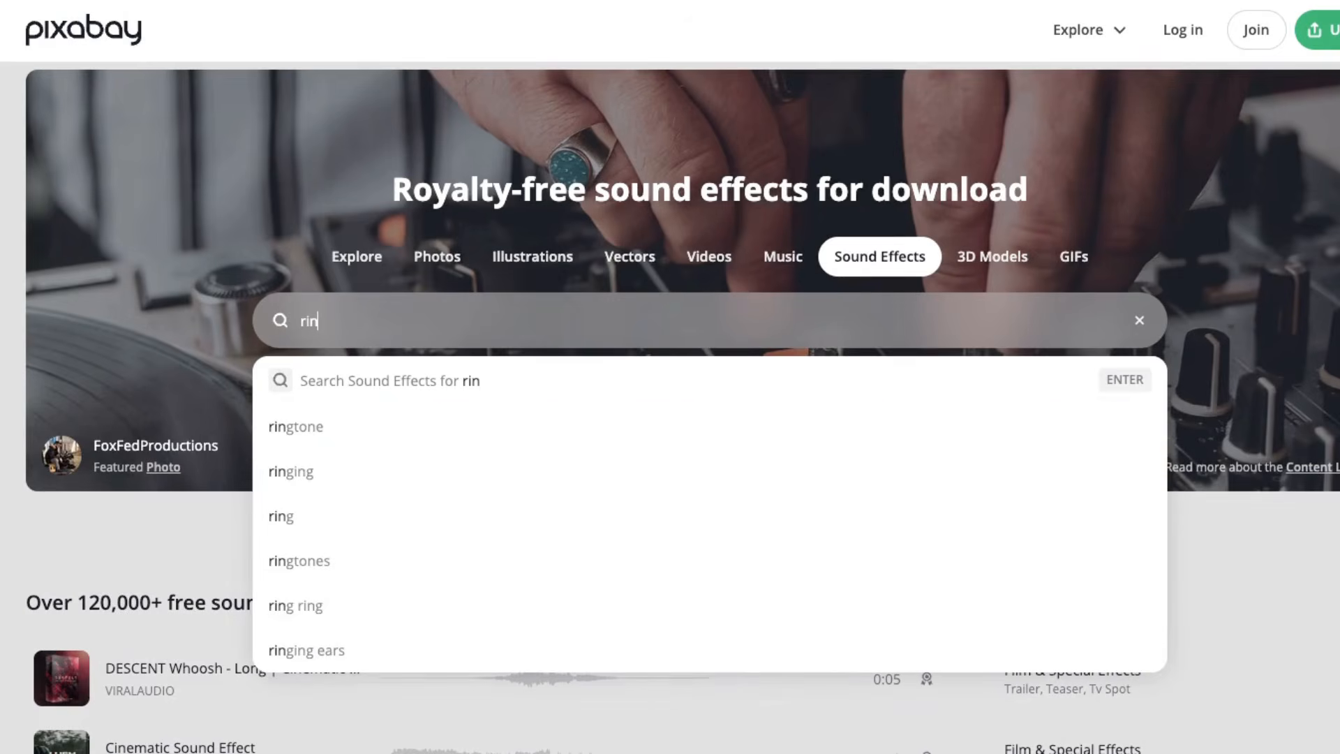
key("BackSpace")
key("BackSpace")
type("ain")
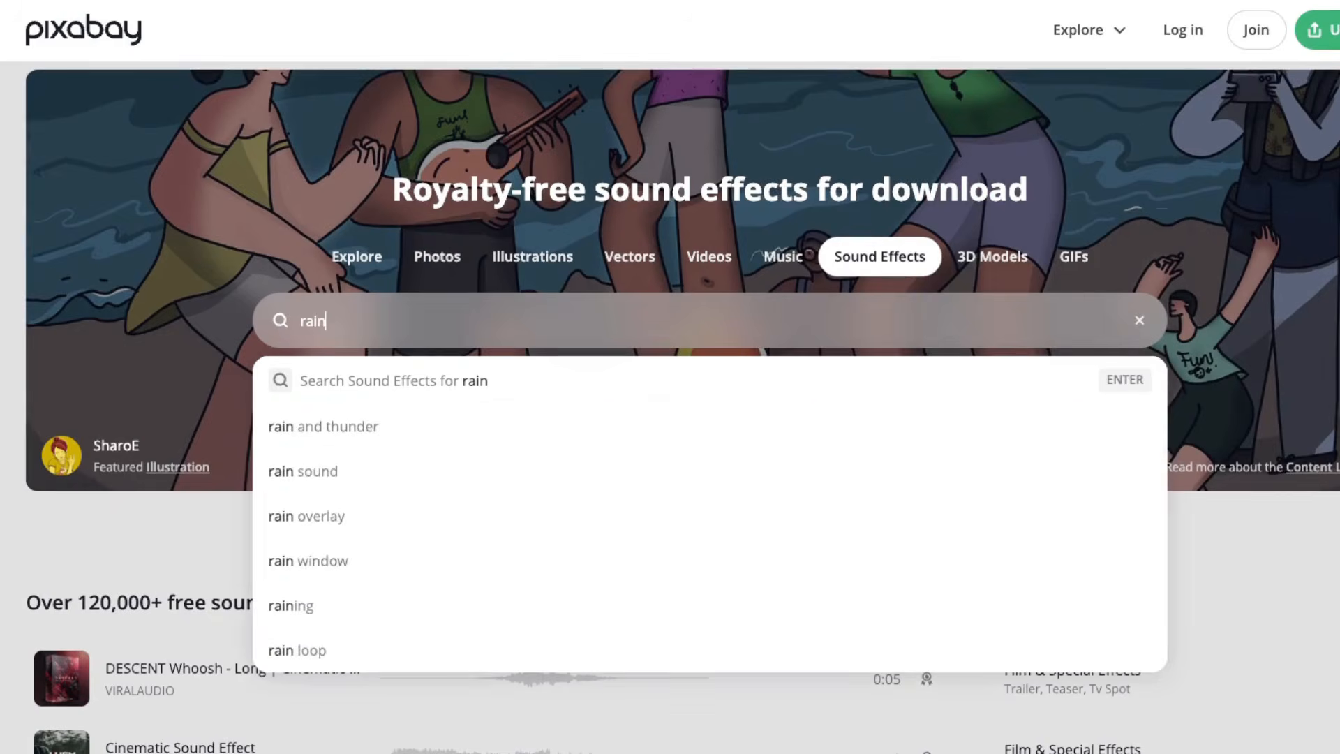
key("Return")
Step: Download the "Real Rain Sound" effect and open Pixabay's content license summary
scroll(264, 591, "down", 4)
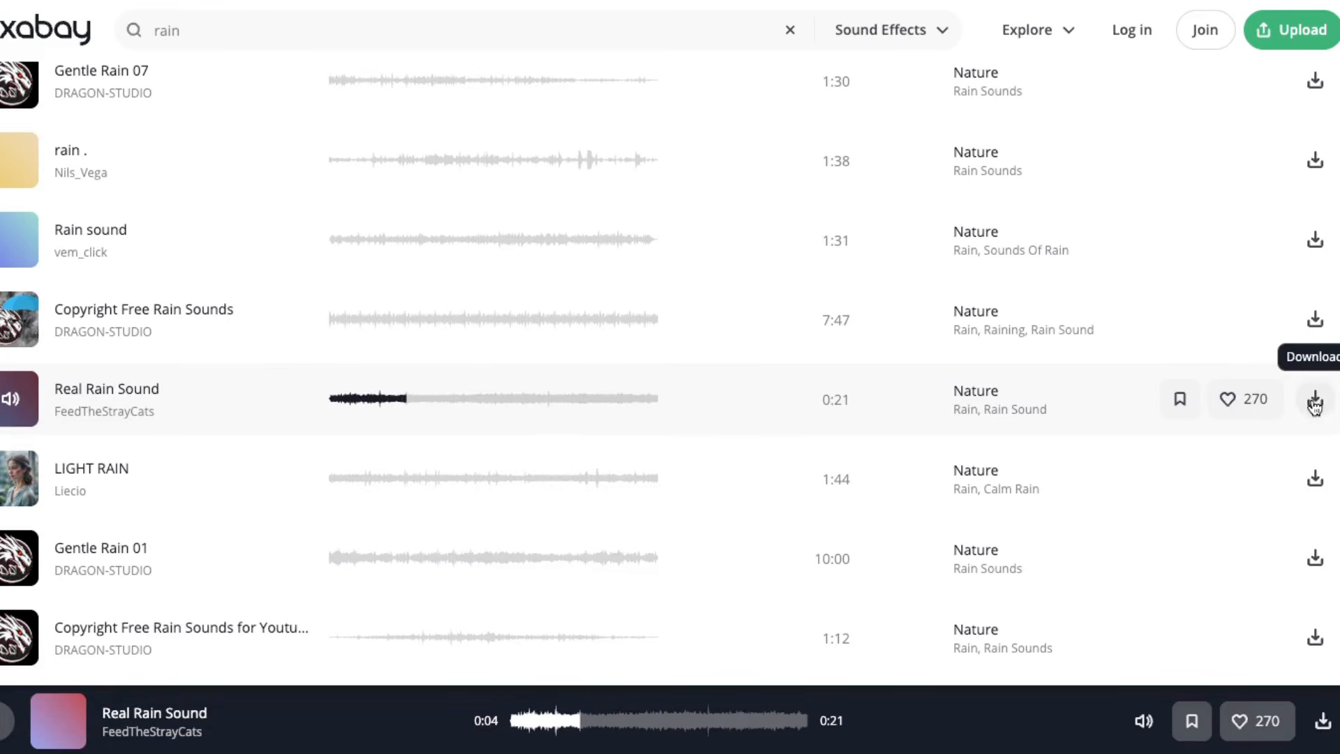
left_click(1314, 403)
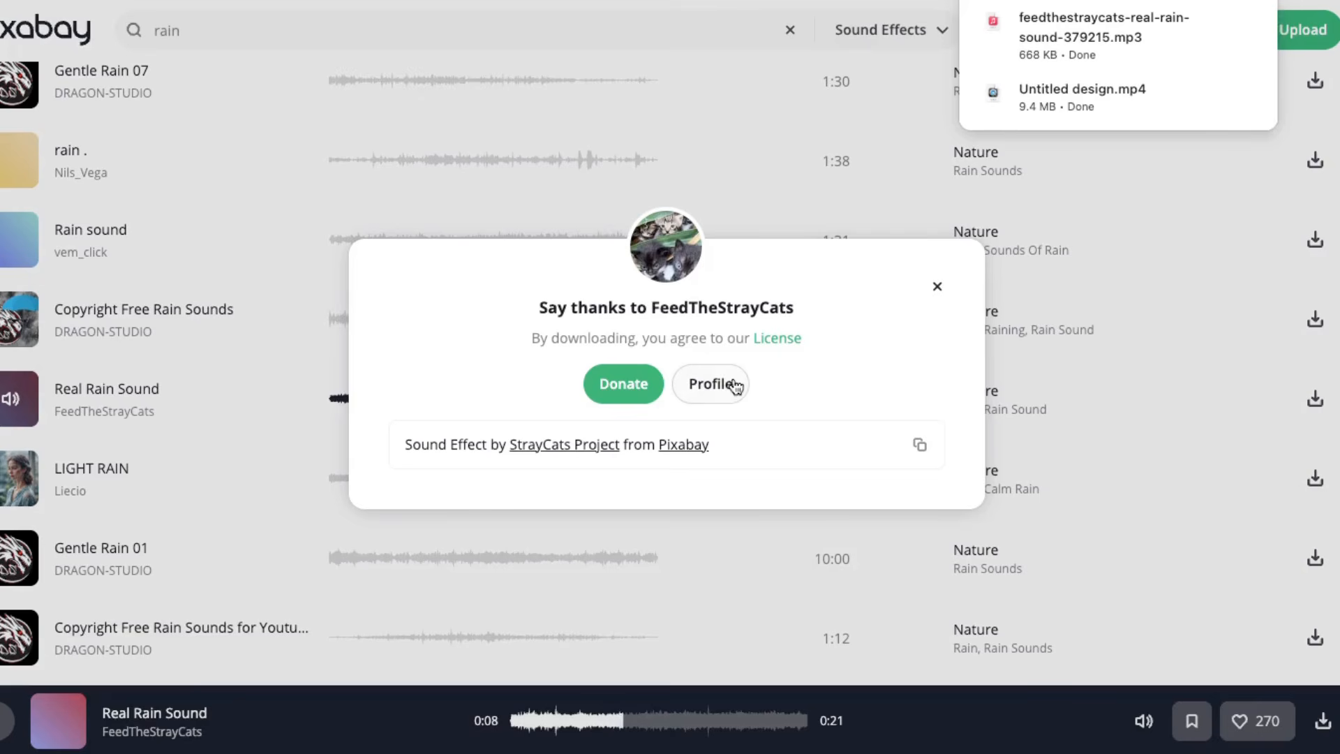
left_click(773, 340)
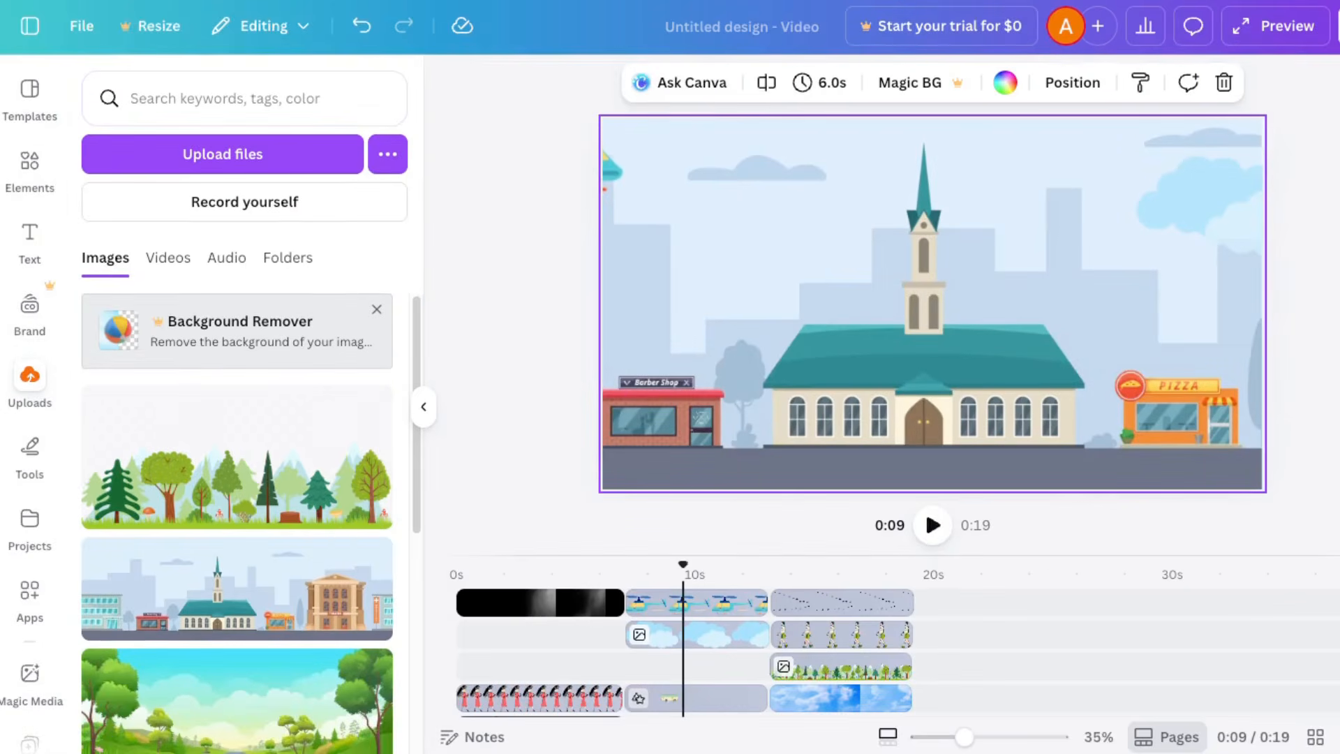
Step: In Canva, place the uploaded birds-chirping audio under the forest scene, trim it to the scene's length and play it back
left_click(226, 258)
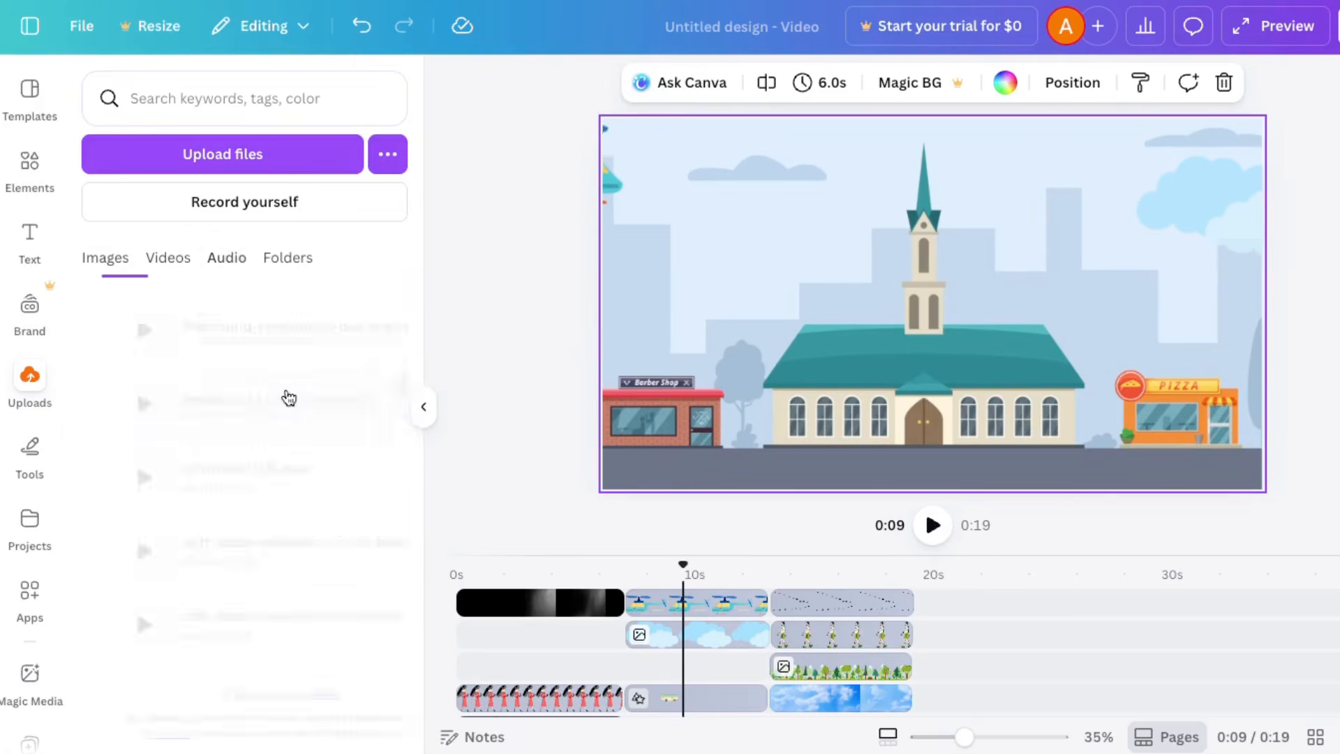
left_click_drag(680, 562, 444, 575)
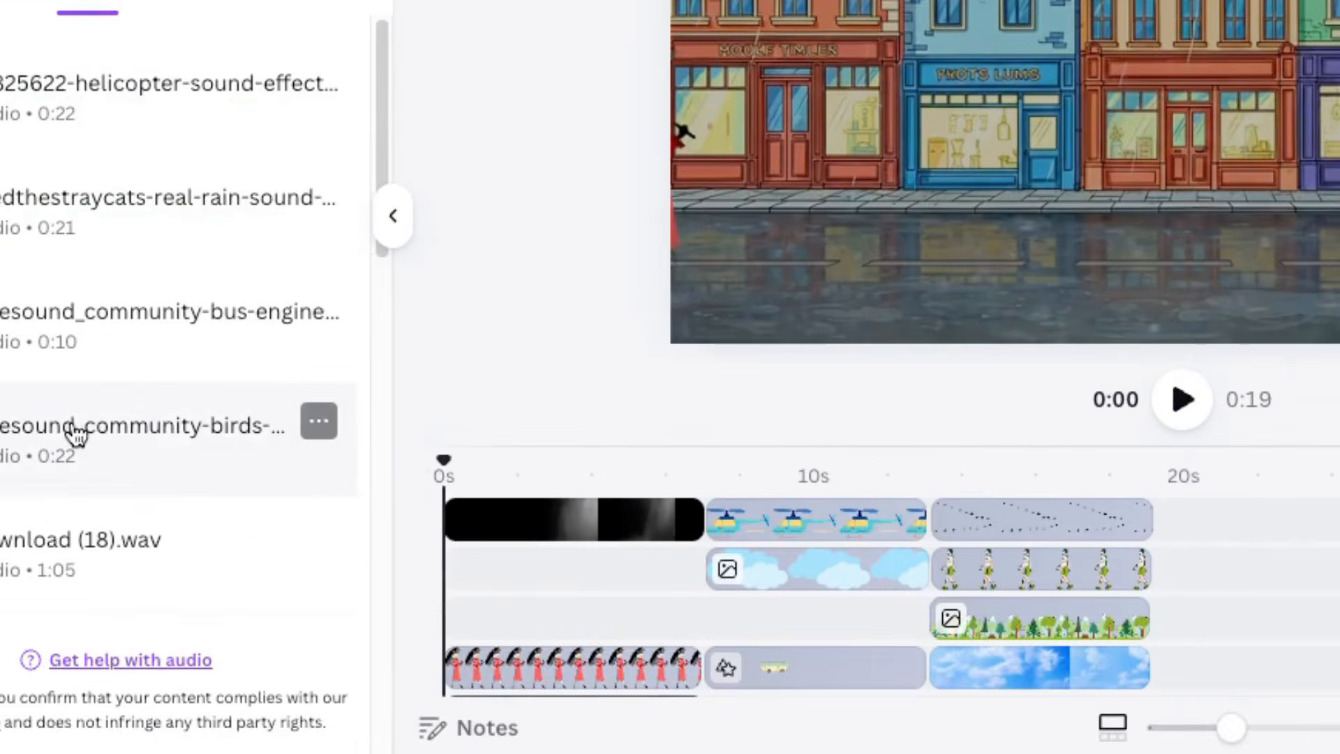
left_click_drag(216, 550, 831, 695)
left_click_drag(1024, 659, 931, 664)
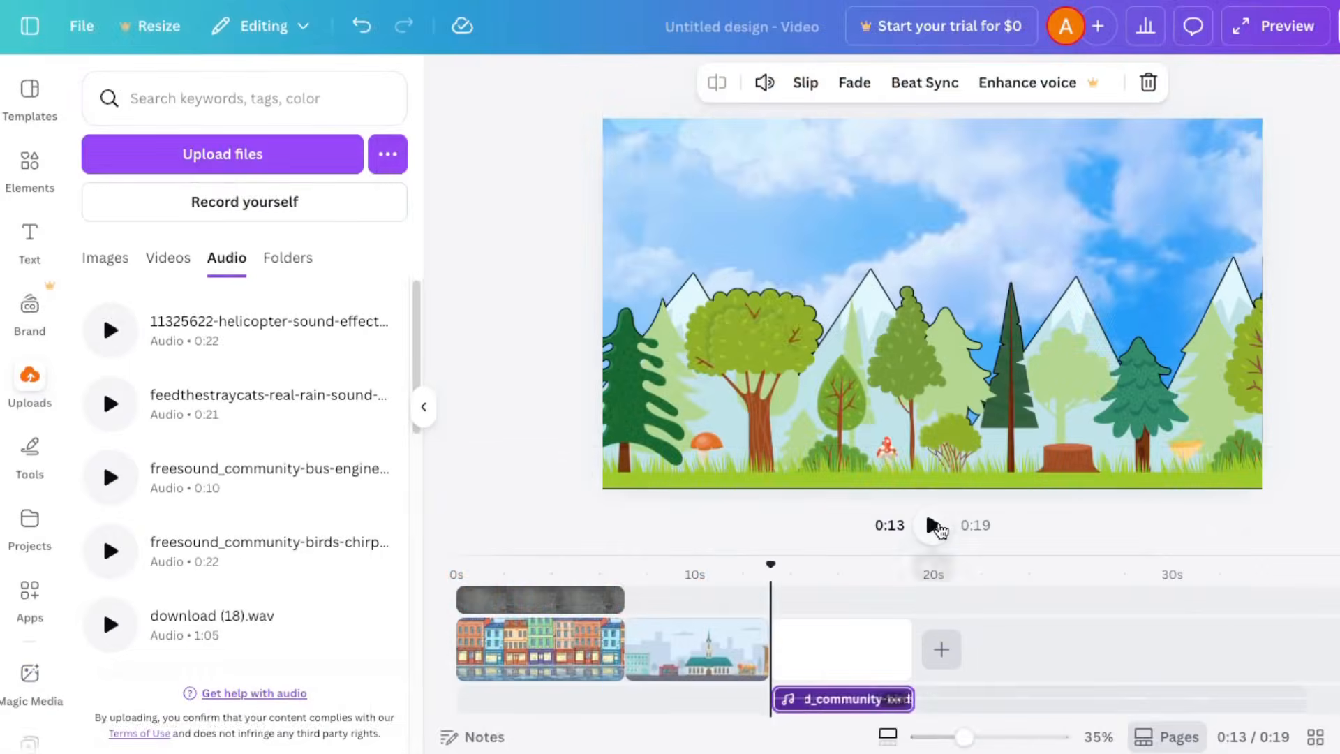
left_click(1182, 399)
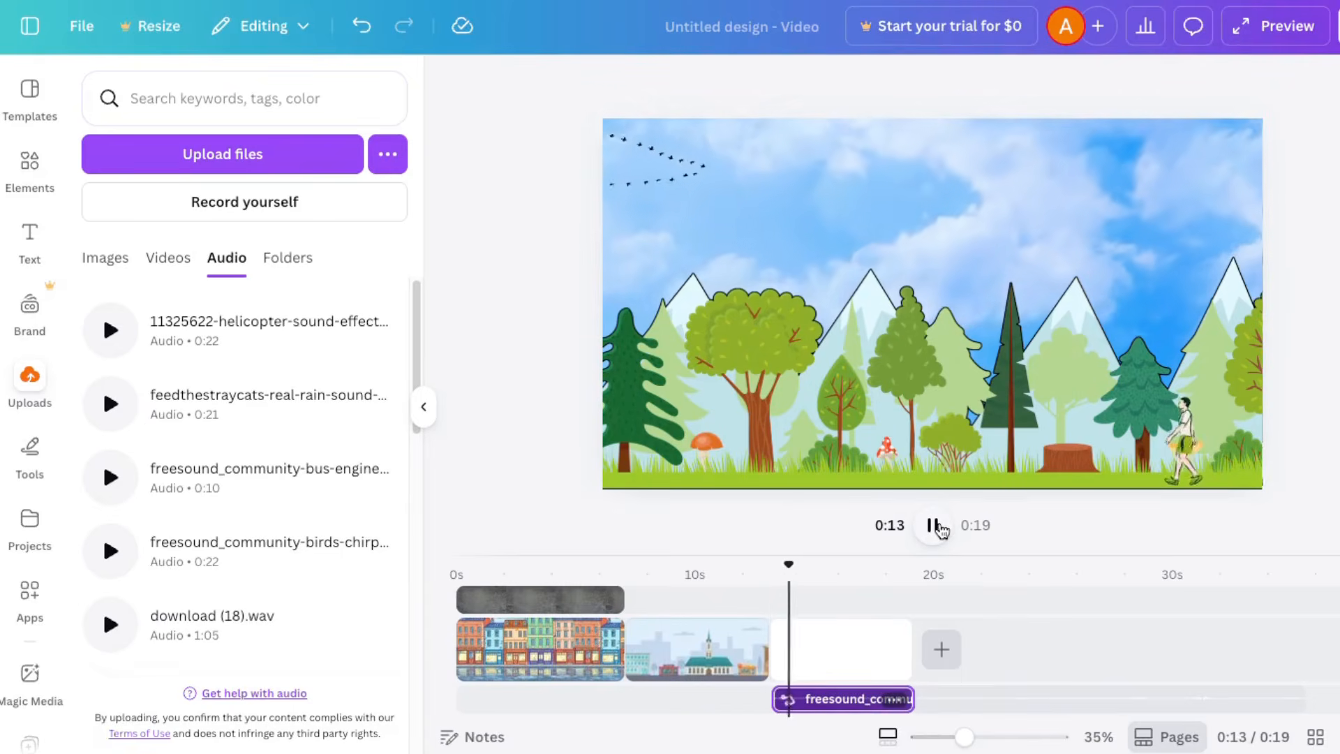
left_click(933, 524)
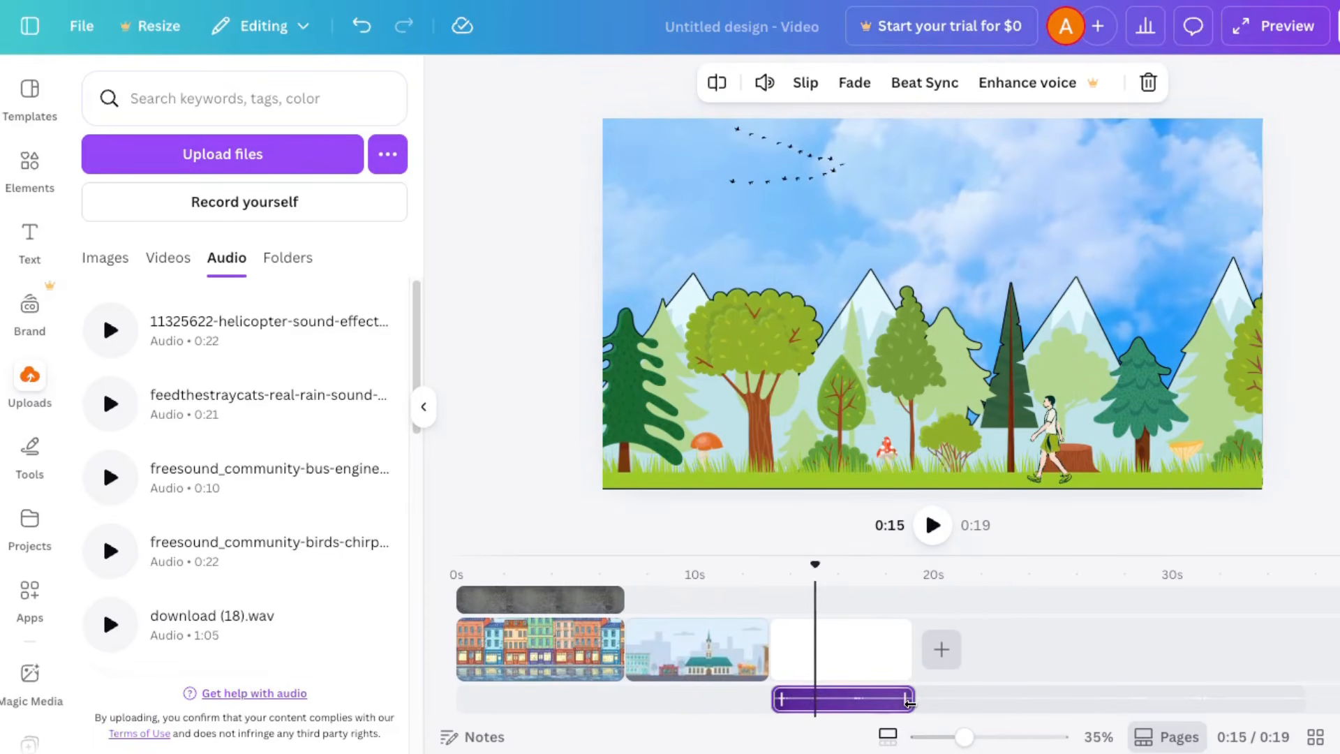
left_click_drag(908, 701, 907, 703)
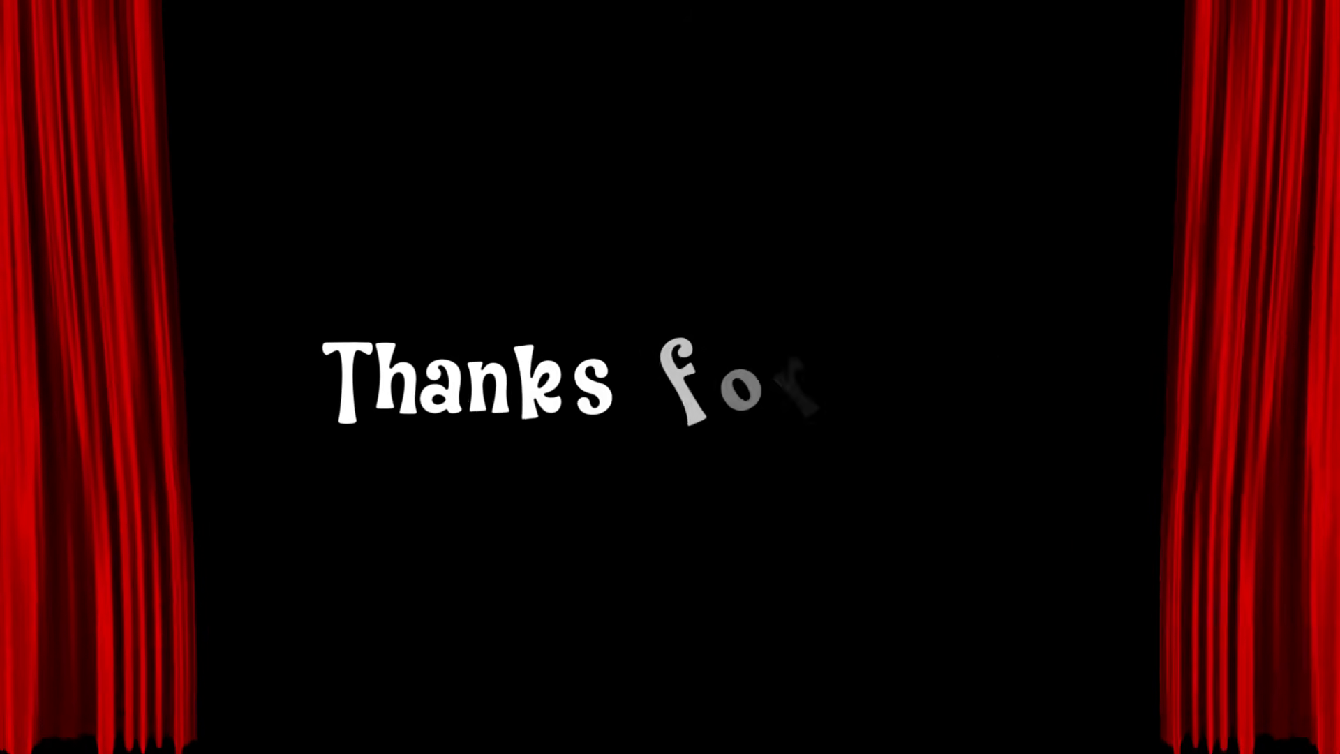